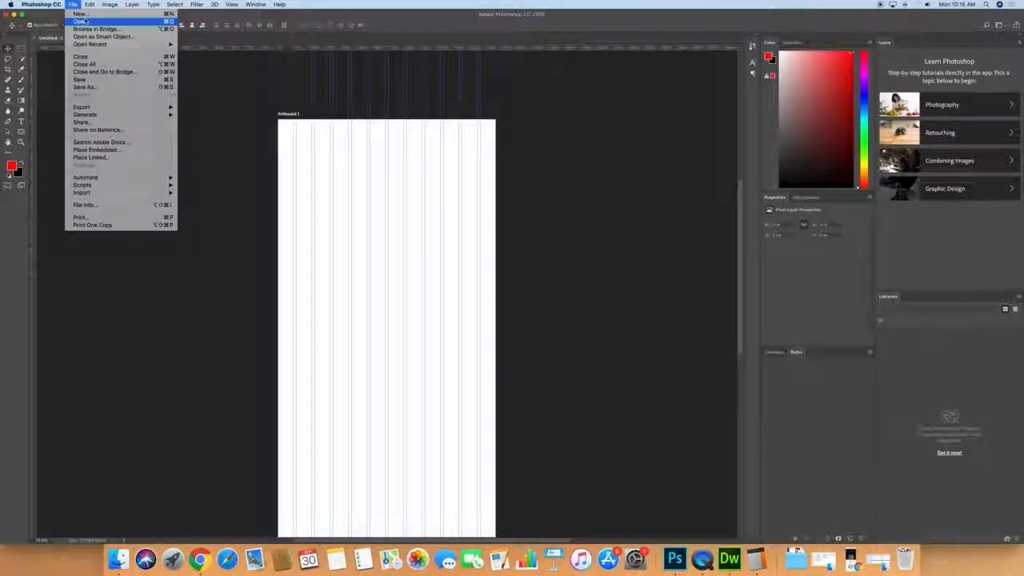
# Step: Create a new web document from the Web Most Common preset, 1366 x 768 px
pyautogui.click(86, 14)
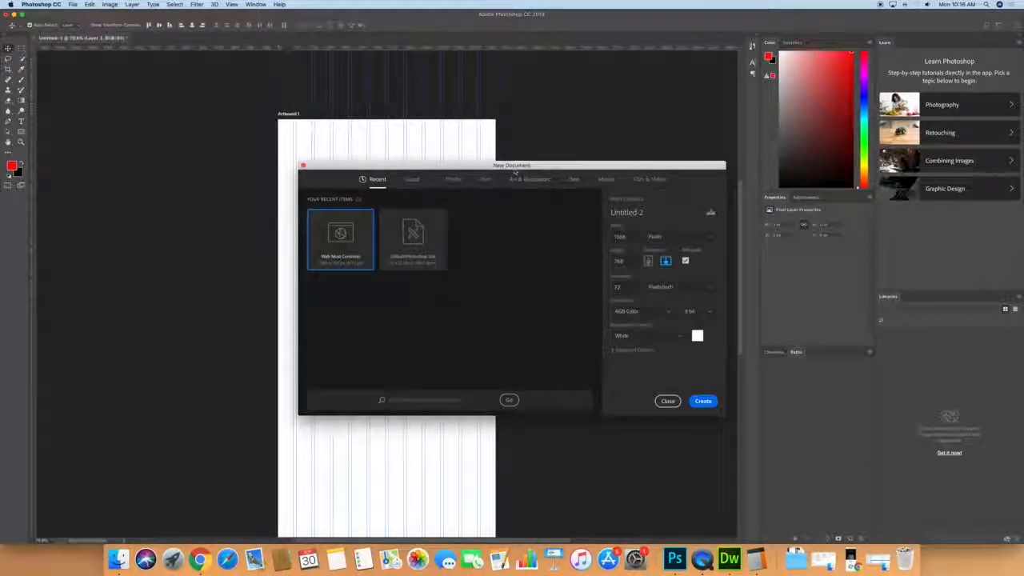
pyautogui.moveTo(512, 167); pyautogui.dragTo(422, 131)
pyautogui.click(481, 144)
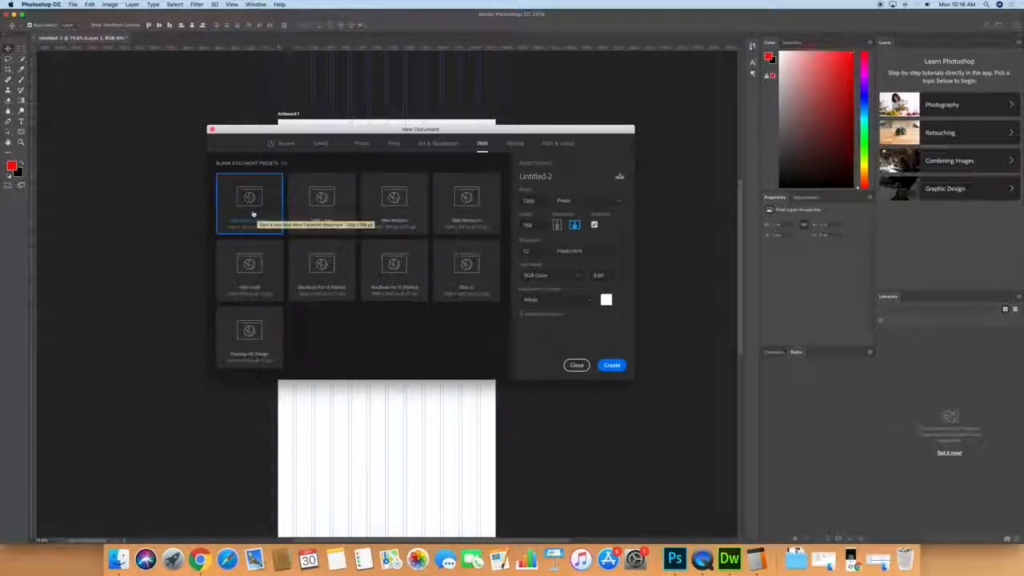
pyautogui.click(610, 366)
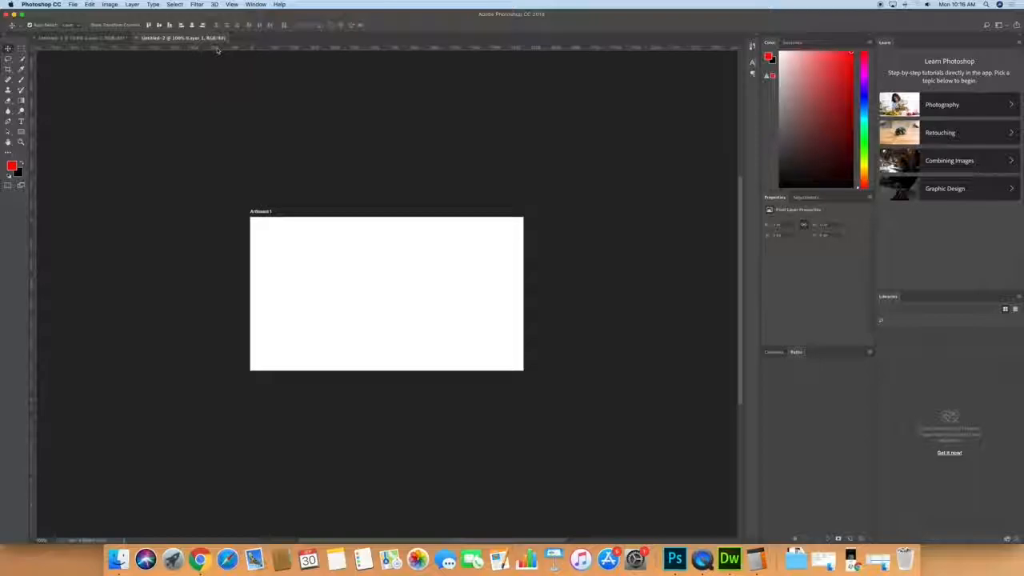
# Step: Try out a horizontal guide near the artboard's upper edge and a vertical guide at its left edge, and pull them back off
pyautogui.moveTo(217, 51); pyautogui.dragTo(223, 235)
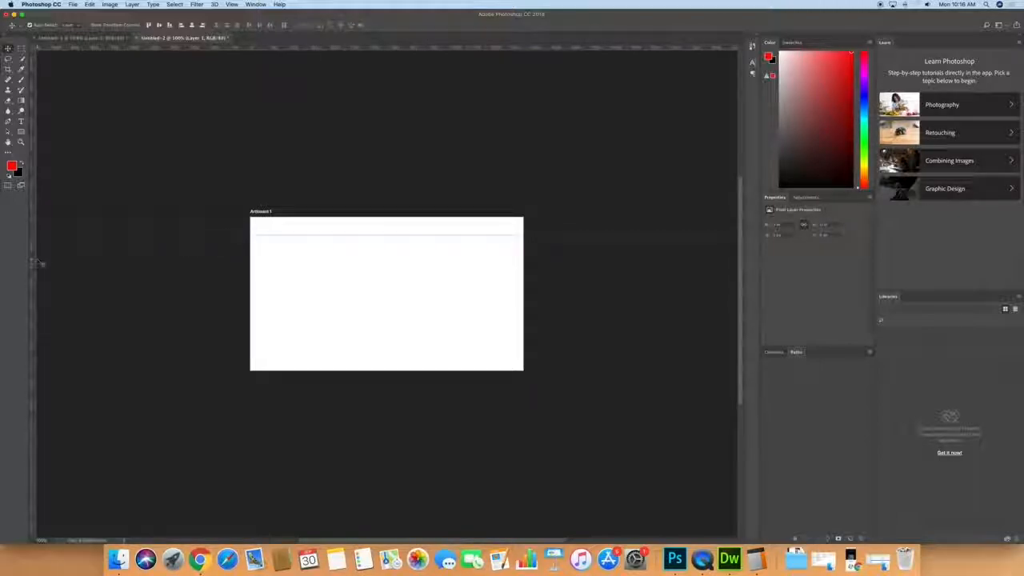
pyautogui.moveTo(35, 263); pyautogui.dragTo(244, 278)
pyautogui.press('z')
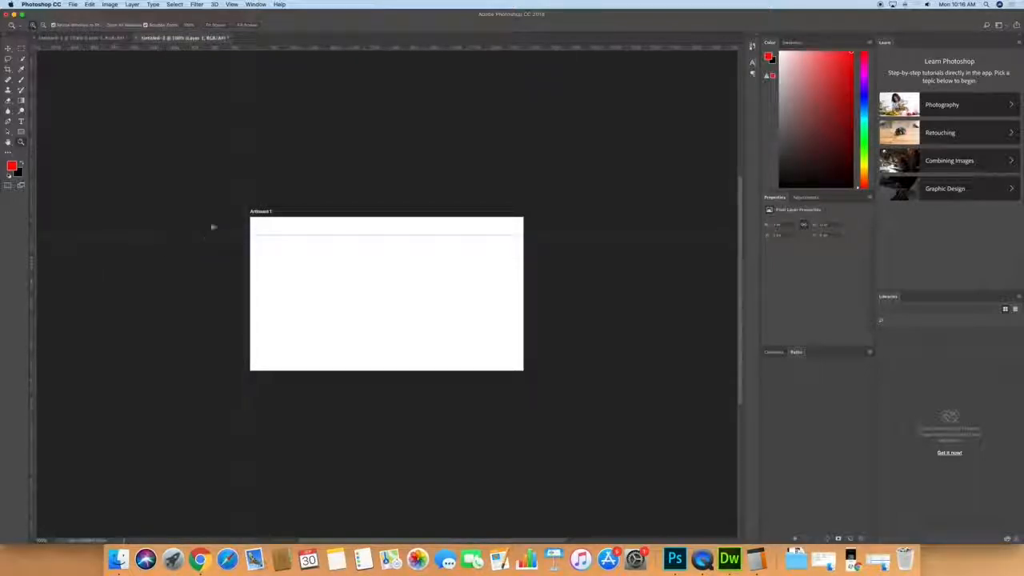
pyautogui.press('v')
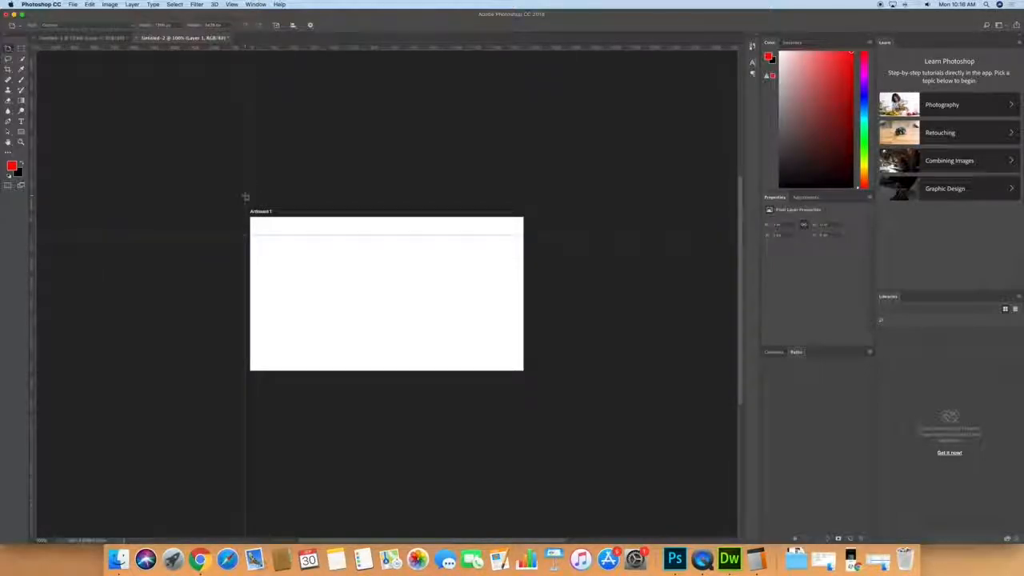
pyautogui.rightClick(8, 50)
pyautogui.click(39, 47)
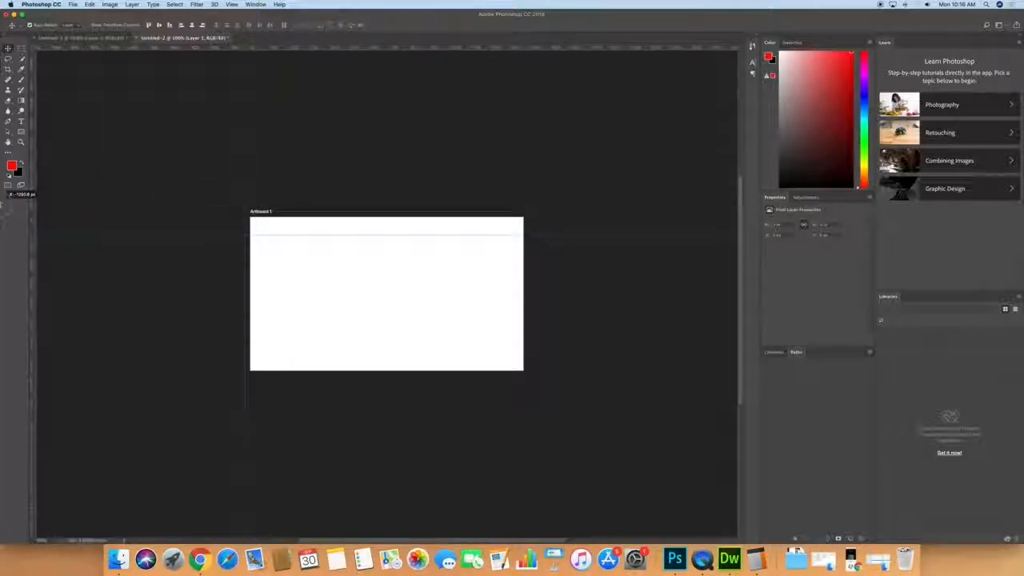
pyautogui.moveTo(31, 267); pyautogui.dragTo(250, 285)
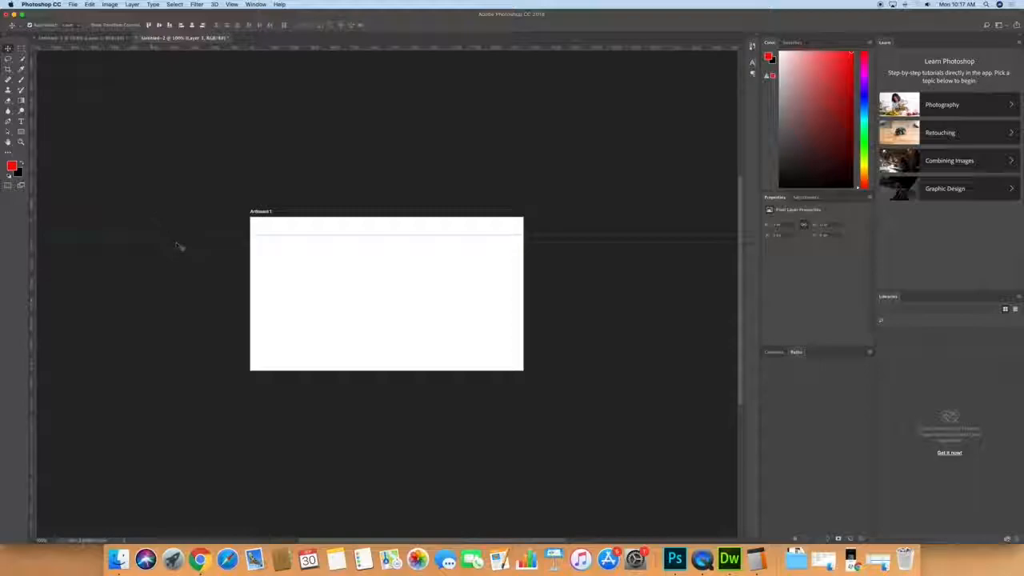
pyautogui.moveTo(179, 238); pyautogui.dragTo(220, 48)
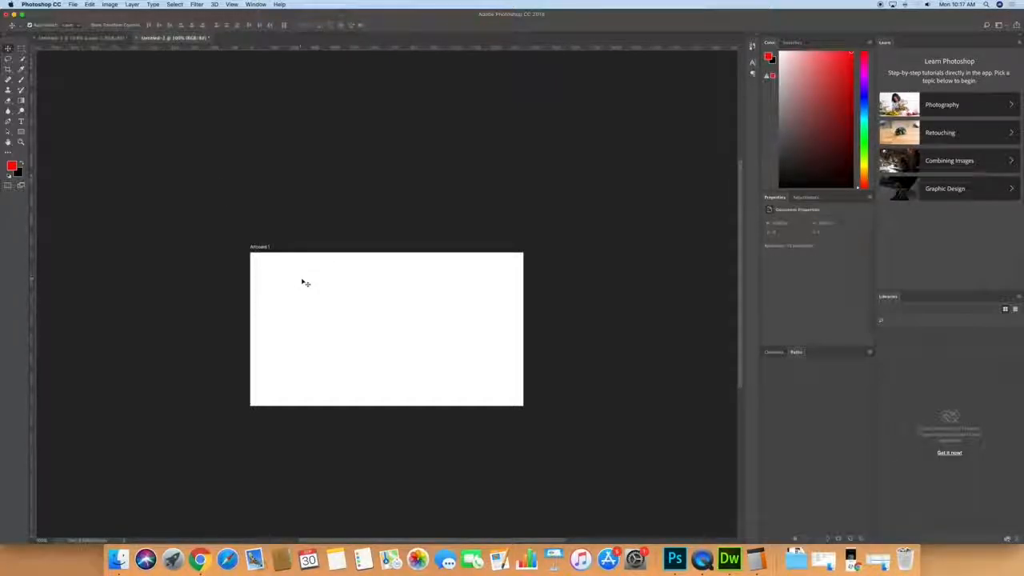
# Step: Extend the artboard downward with the Artboard tool until it is about 2800 px tall
pyautogui.hscroll(1, 302, 280)
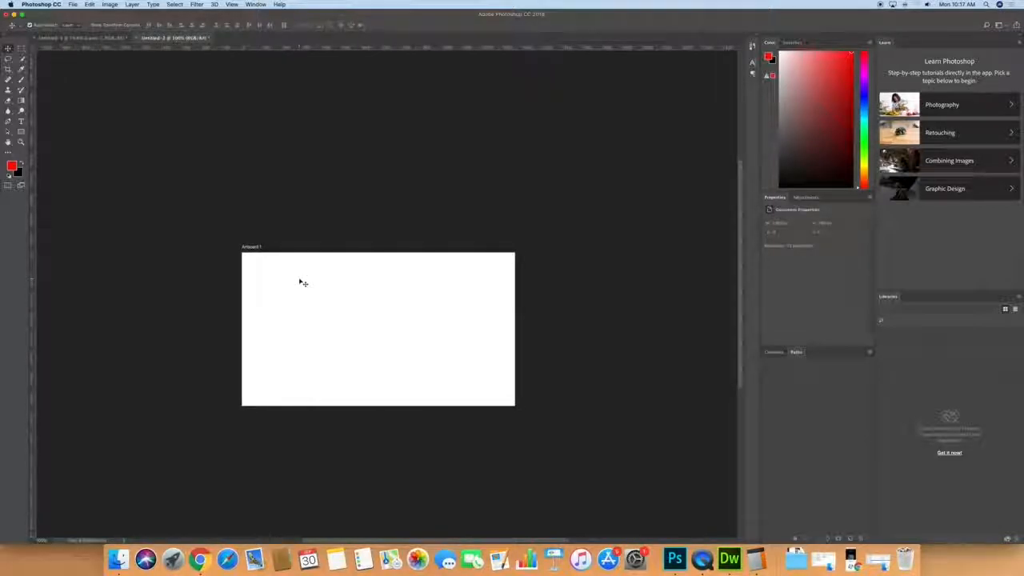
pyautogui.click(8, 49)
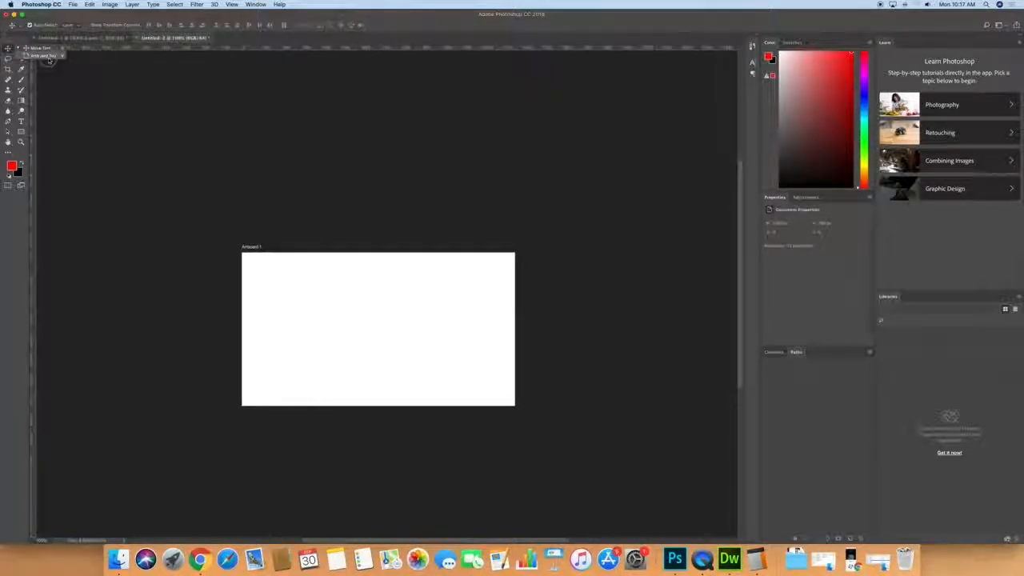
pyautogui.click(45, 56)
pyautogui.click(244, 320)
pyautogui.moveTo(379, 403); pyautogui.dragTo(364, 532)
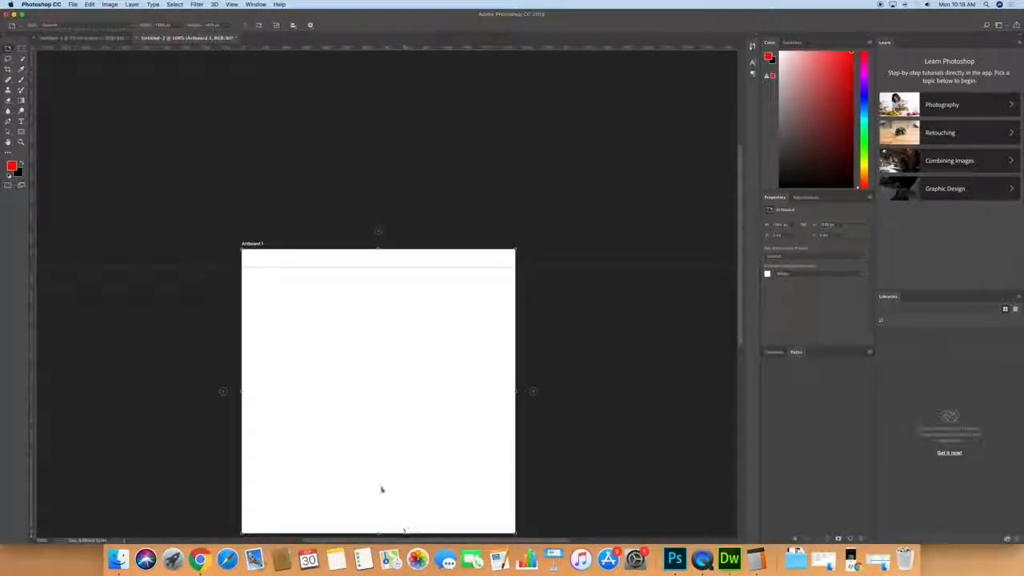
pyautogui.scroll(-4, 379, 488)
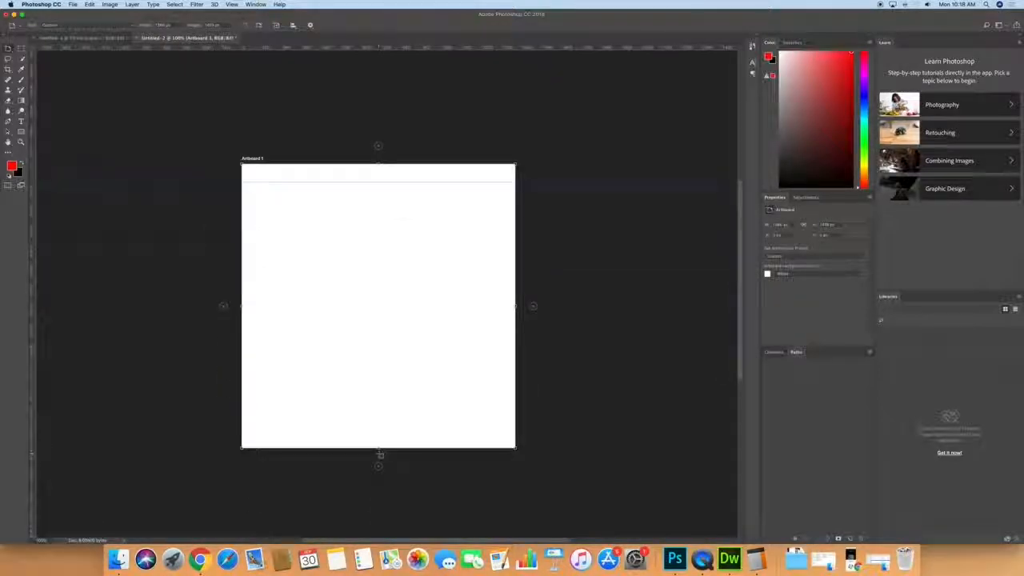
pyautogui.moveTo(379, 449); pyautogui.dragTo(389, 529)
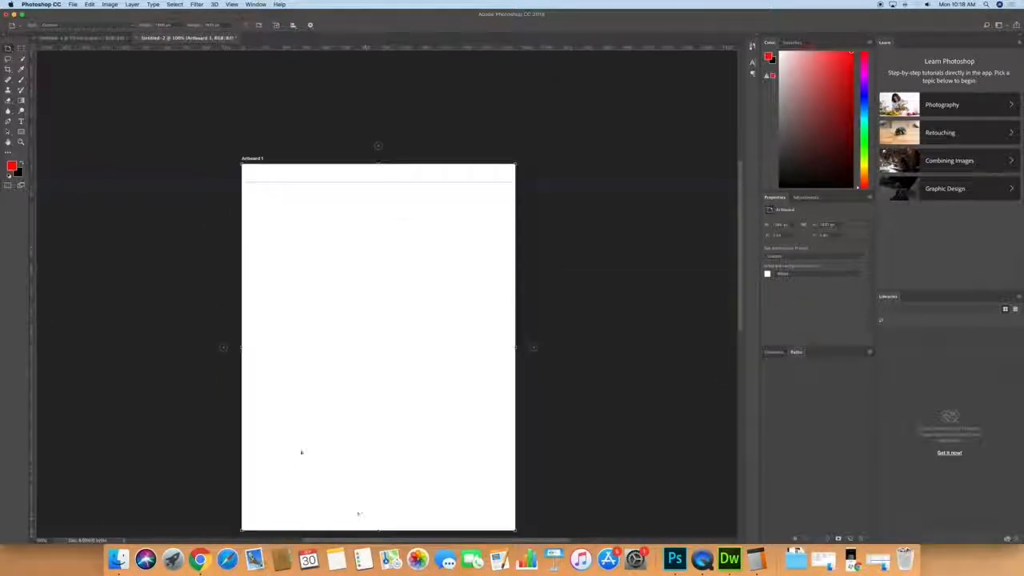
pyautogui.scroll(-10, 373, 432)
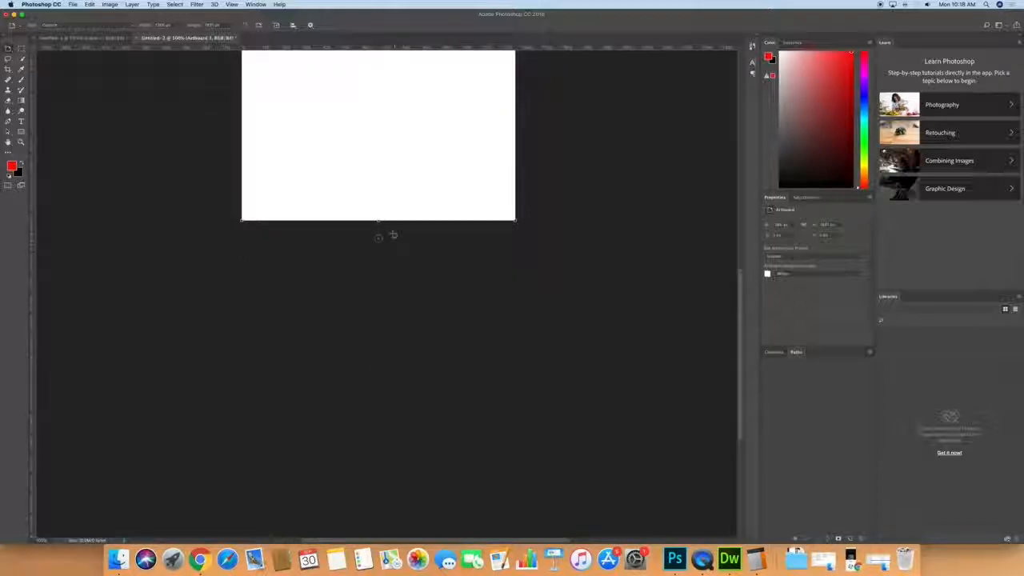
pyautogui.moveTo(378, 218); pyautogui.dragTo(378, 415)
# Step: Remove the horizontal guide near the artboard's upper edge with the Move tool
pyautogui.scroll(5, 283, 381)
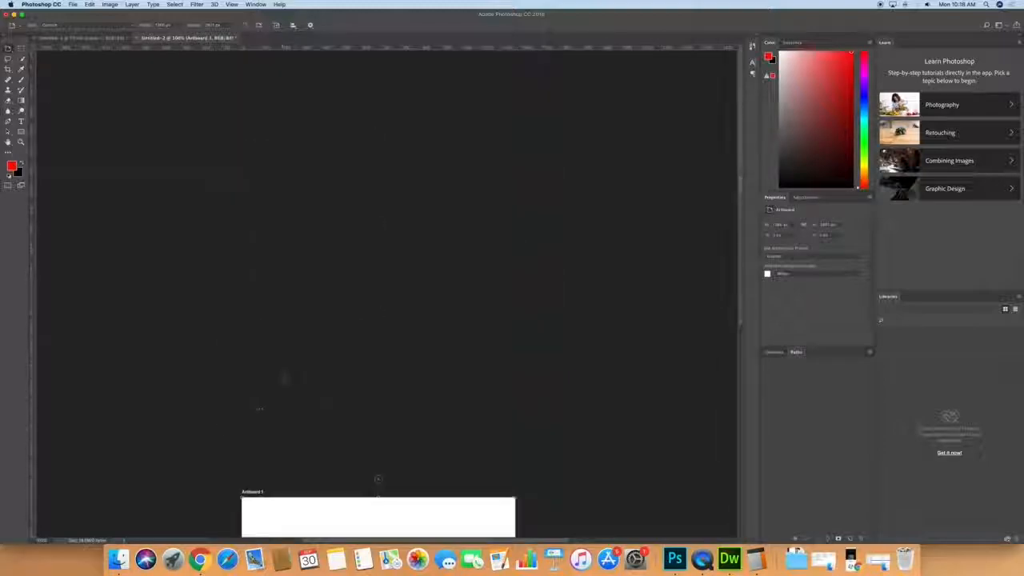
pyautogui.scroll(-3, 283, 380)
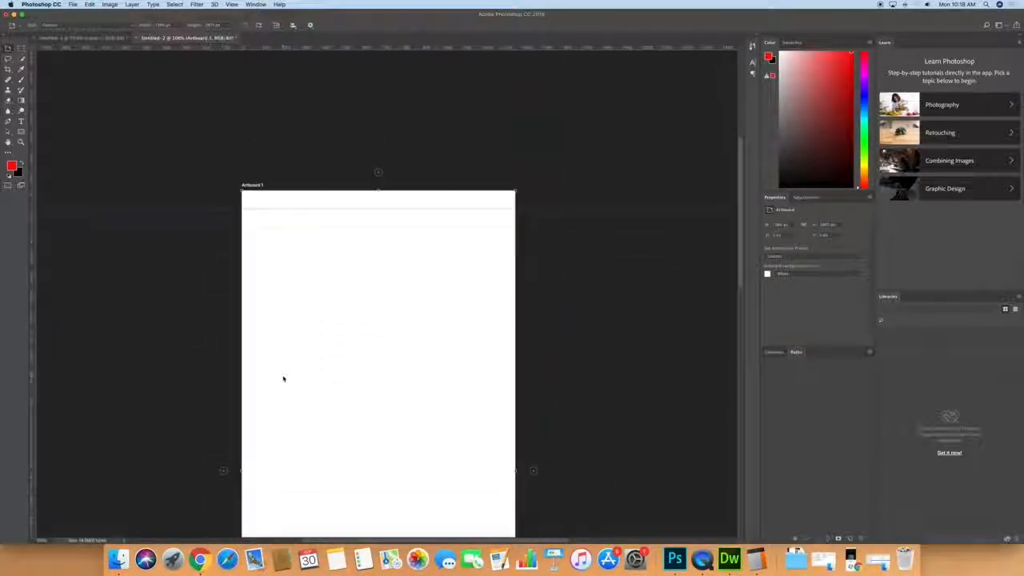
pyautogui.click(8, 48)
pyautogui.moveTo(112, 209); pyautogui.dragTo(187, 46)
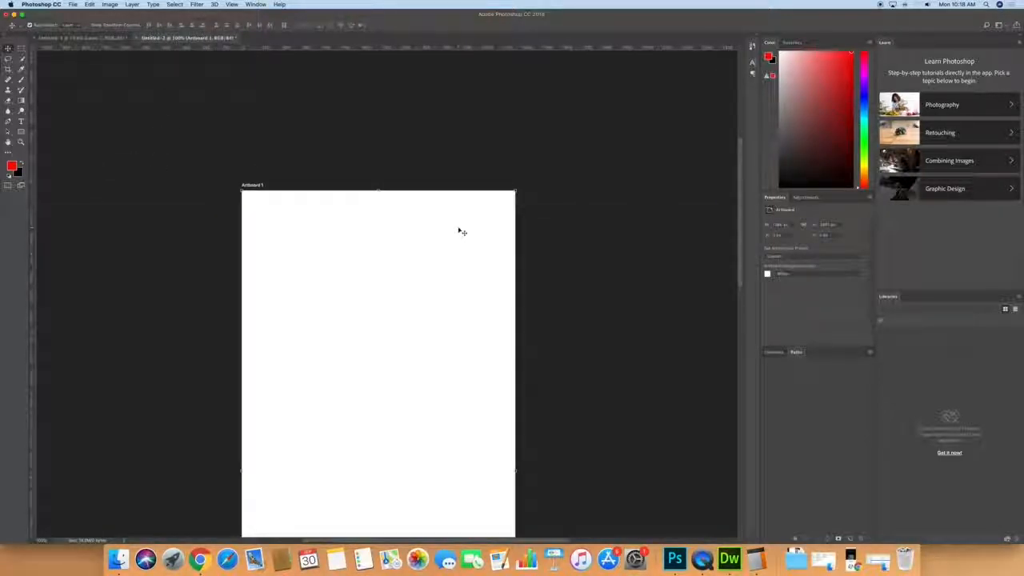
# Step: Start a new guide layout for the selected artboard and reset the column number, width and gutter to 0
pyautogui.scroll(2, 531, 252)
pyautogui.scroll(-4, 531, 251)
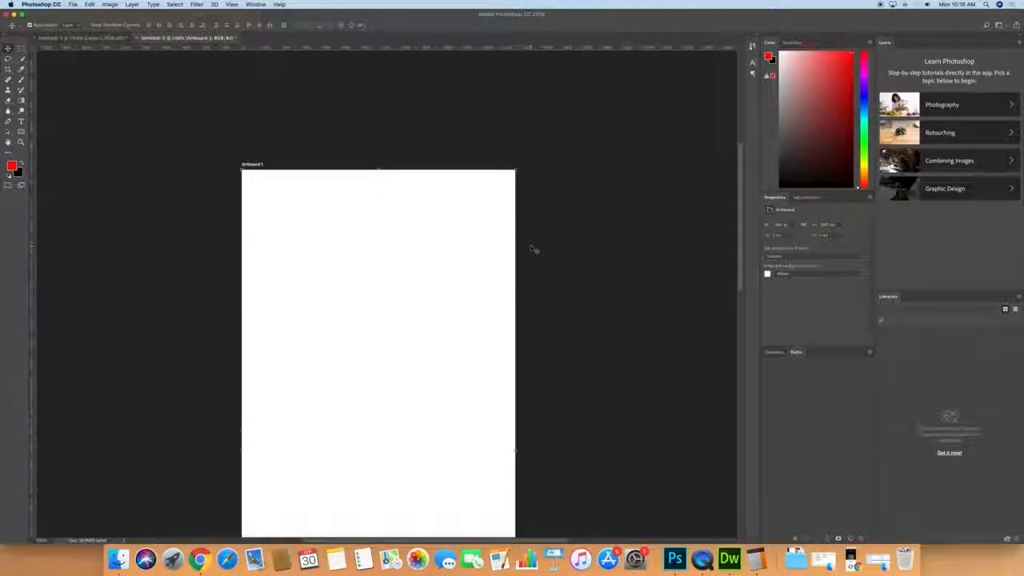
pyautogui.scroll(-1, 532, 250)
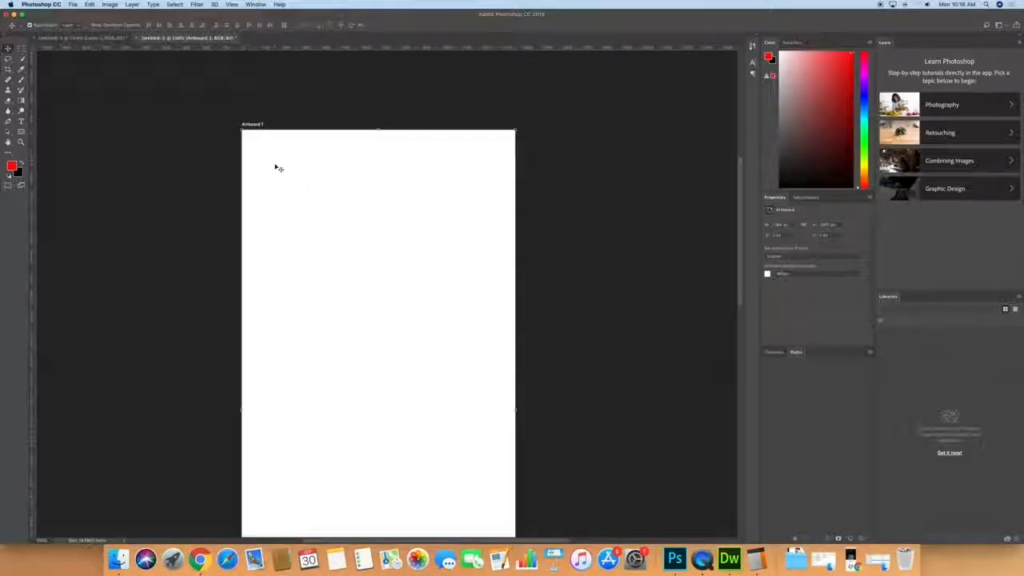
pyautogui.click(231, 5)
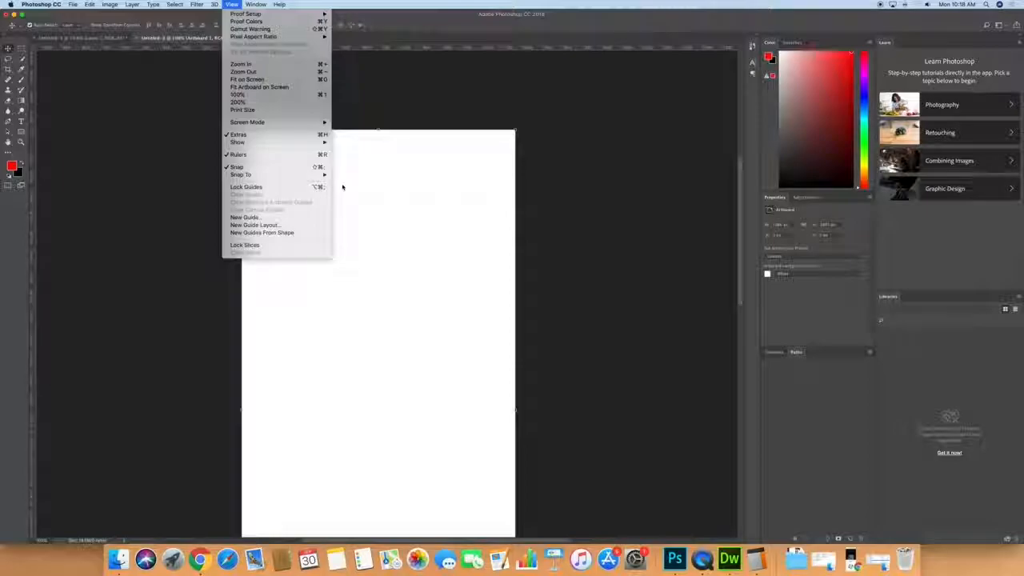
pyautogui.click(272, 227)
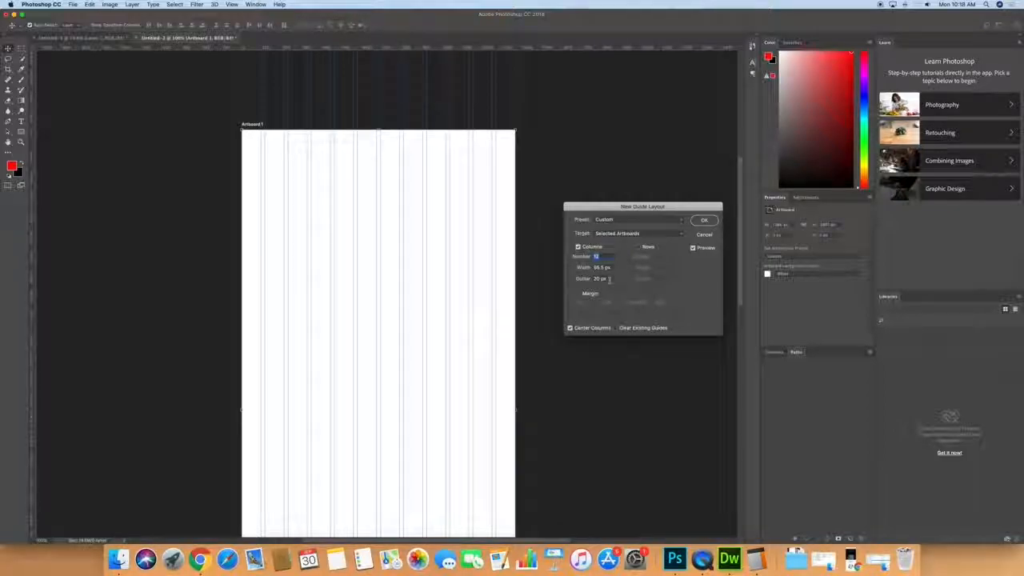
pyautogui.press('BackSpace')
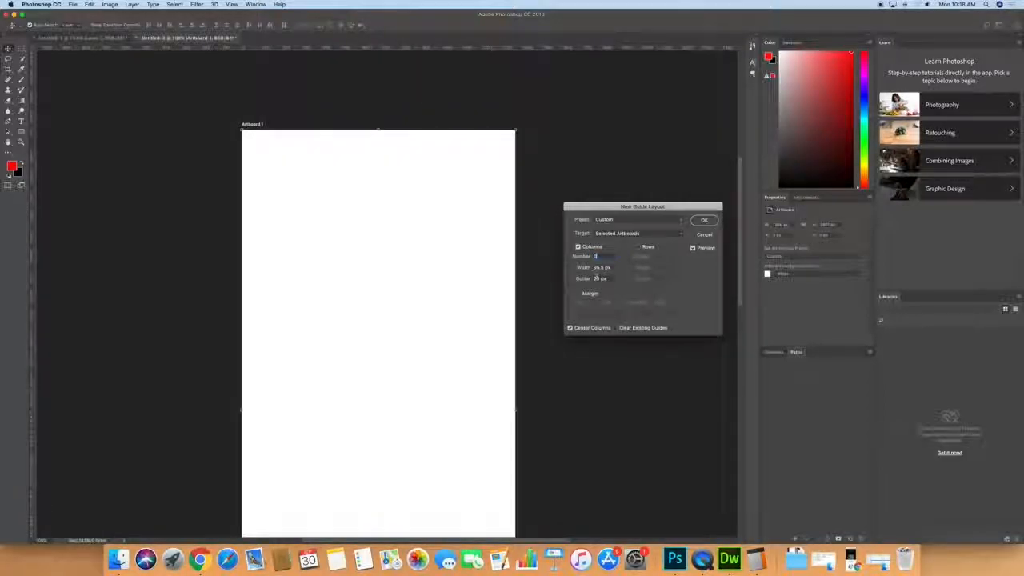
pyautogui.moveTo(611, 268); pyautogui.dragTo(550, 258)
pyautogui.write('0')
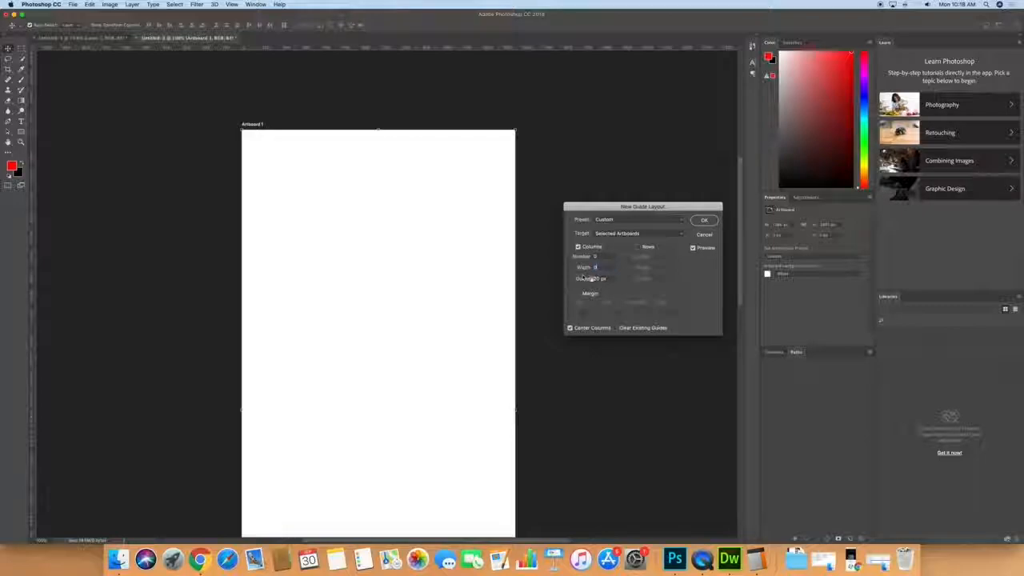
pyautogui.moveTo(601, 277); pyautogui.dragTo(575, 280)
pyautogui.write('0')
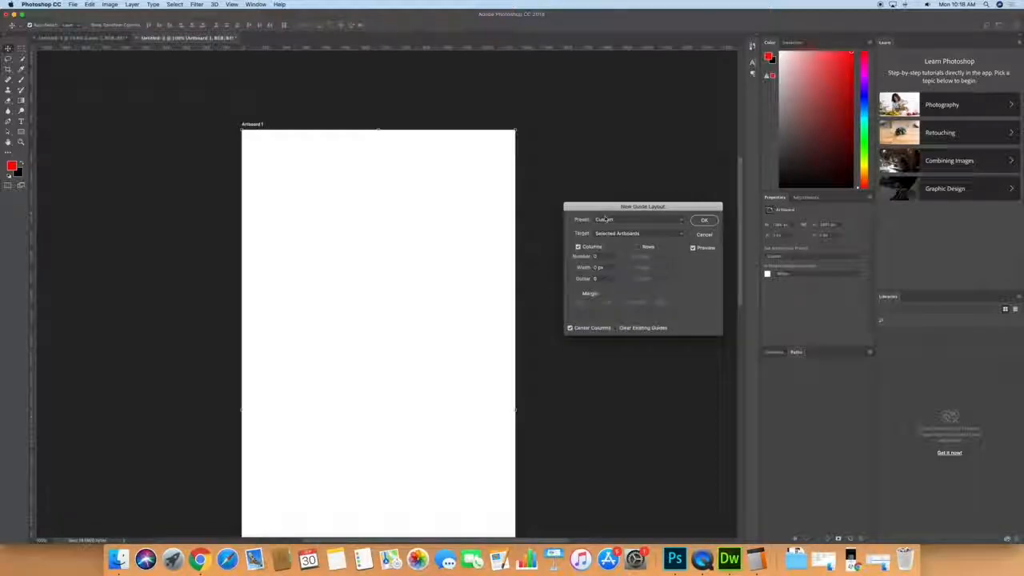
# Step: Set the number of columns in the guide layout to 12
pyautogui.moveTo(607, 208); pyautogui.dragTo(602, 163)
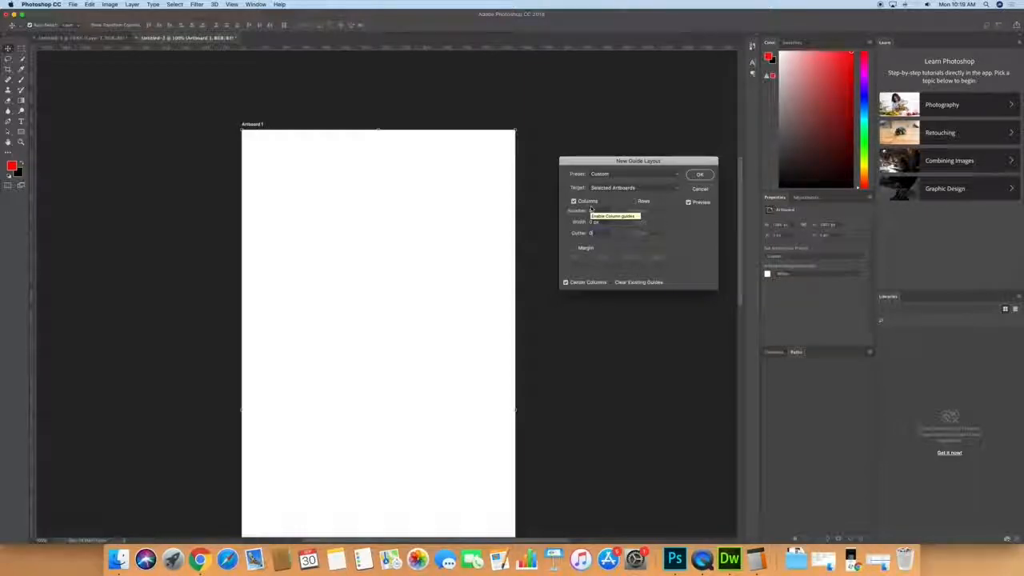
pyautogui.moveTo(595, 212); pyautogui.dragTo(581, 213)
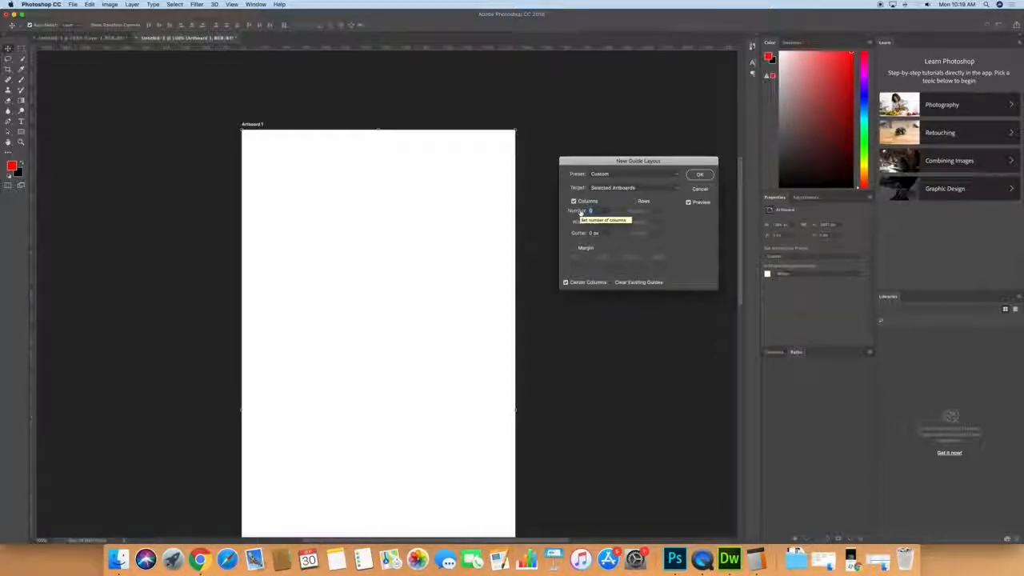
pyautogui.write('12')
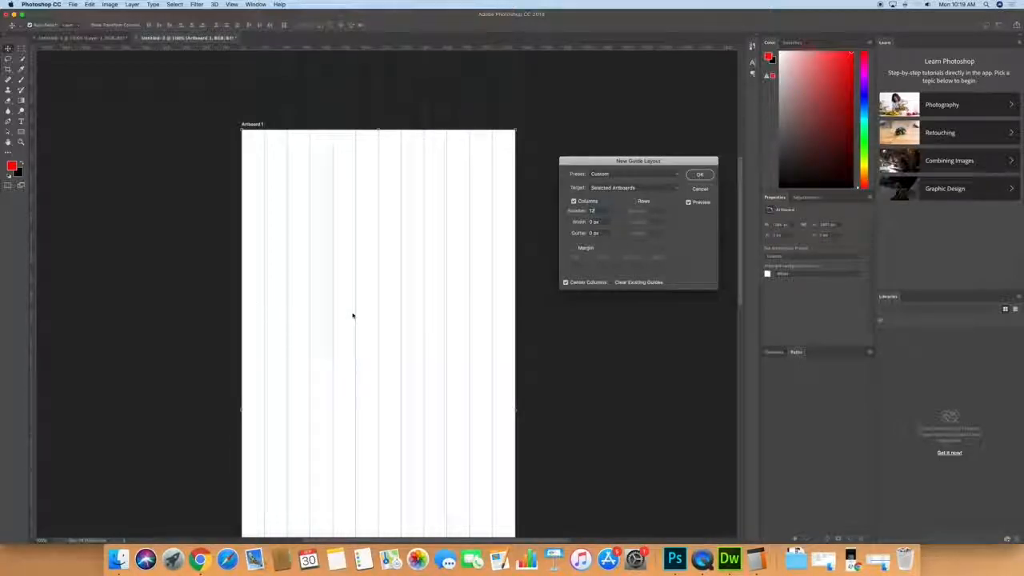
pyautogui.scroll(-1, 595, 258)
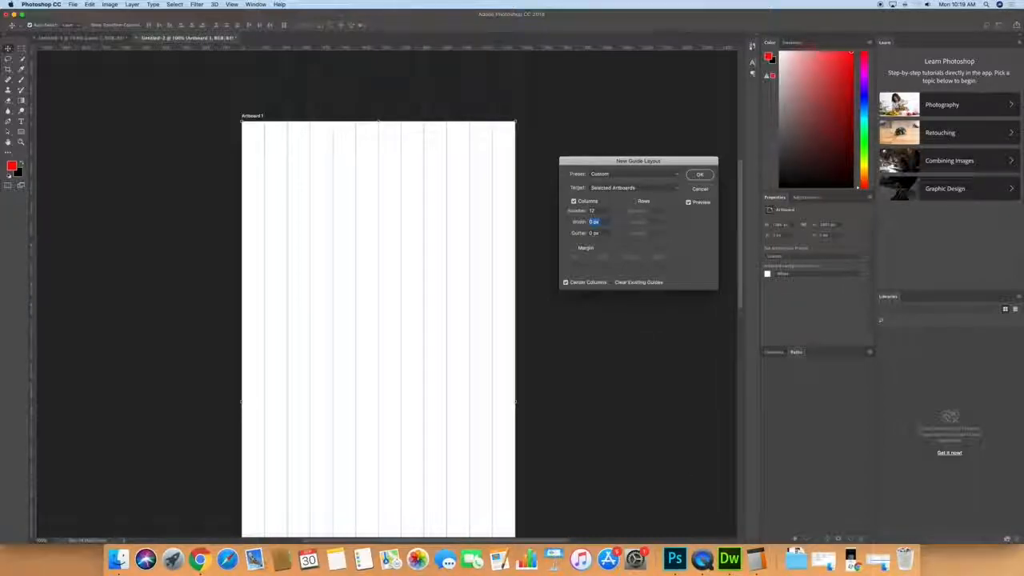
# Step: Switch to Calculator and divide the artboard width of 1366 by 12 columns
pyautogui.click(757, 559)
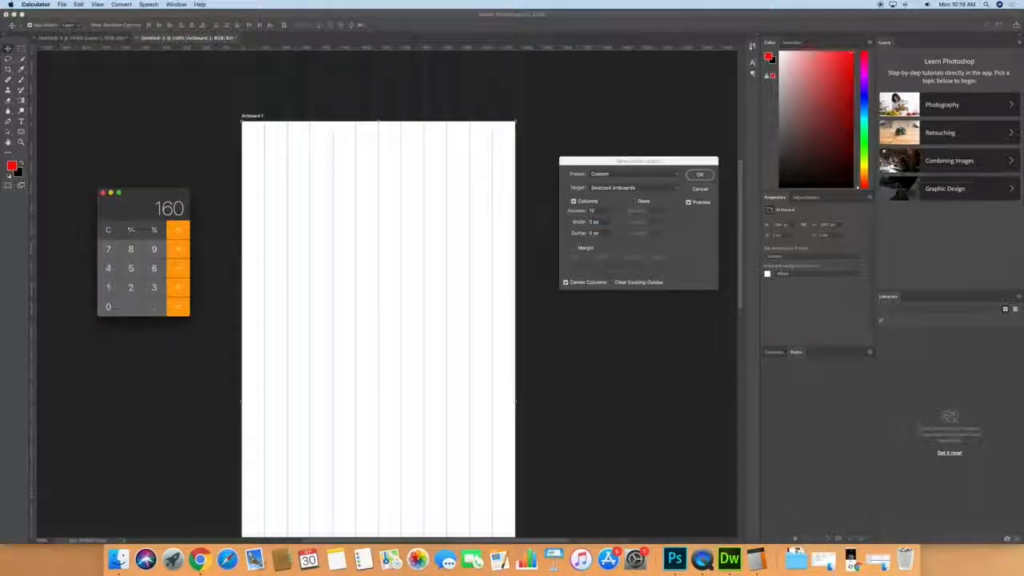
pyautogui.click(108, 287)
pyautogui.click(154, 287)
pyautogui.click(155, 268)
pyautogui.click(154, 272)
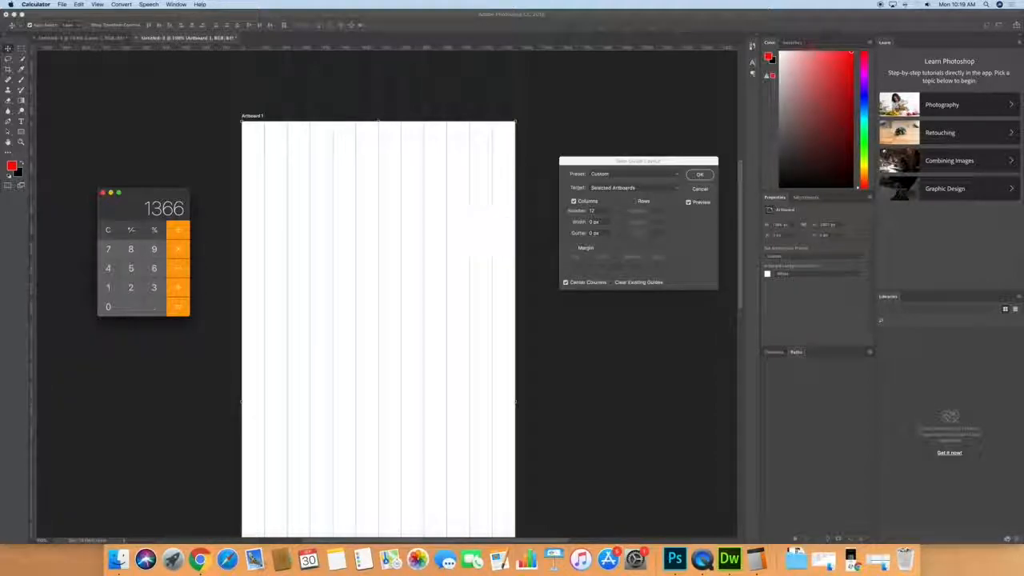
pyautogui.click(172, 232)
pyautogui.click(108, 287)
pyautogui.click(131, 288)
pyautogui.click(177, 306)
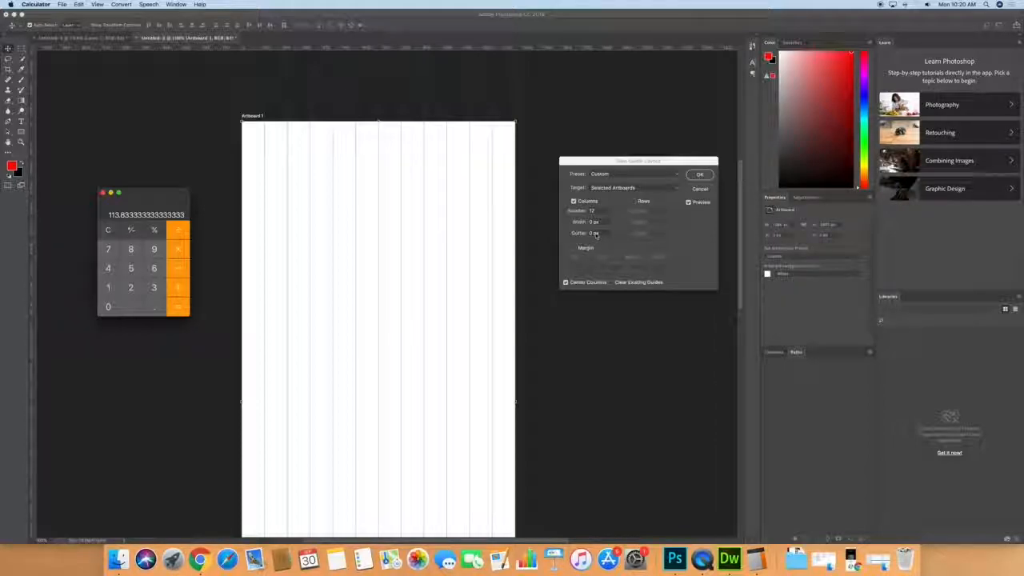
# Step: Set the gutter between the guide layout's columns to 20 px
pyautogui.click(595, 233)
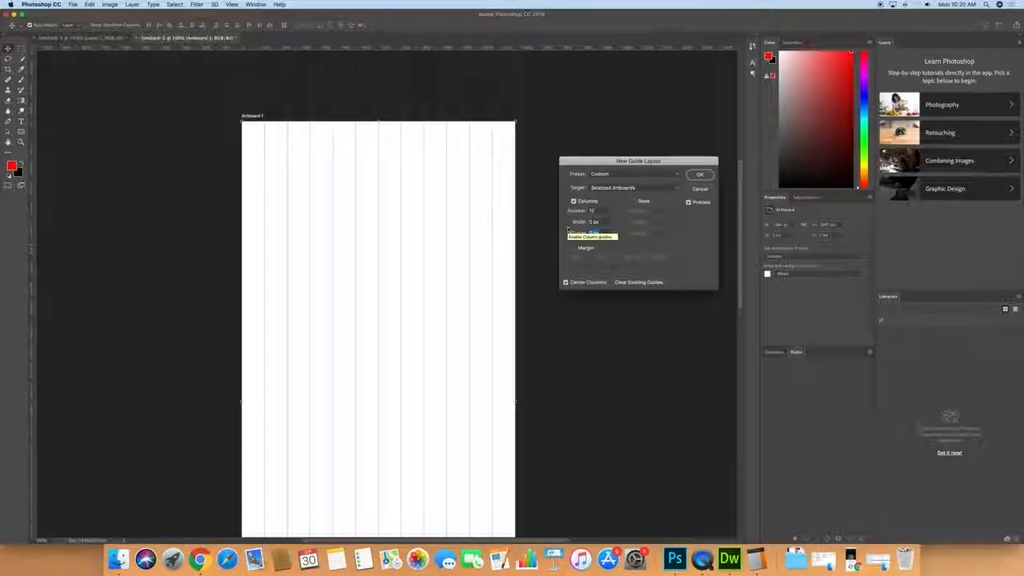
pyautogui.write('20')
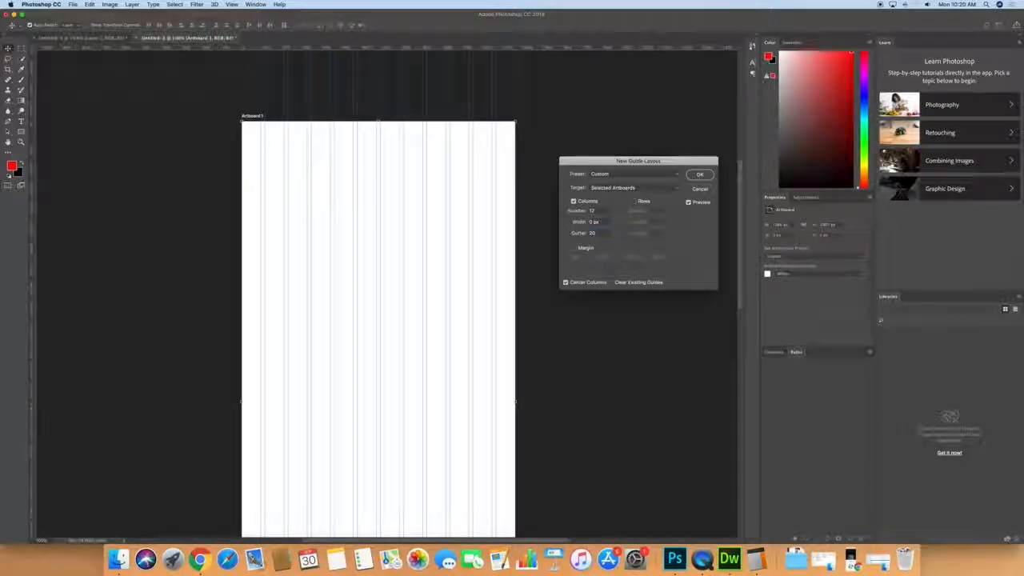
pyautogui.doubleClick(594, 233)
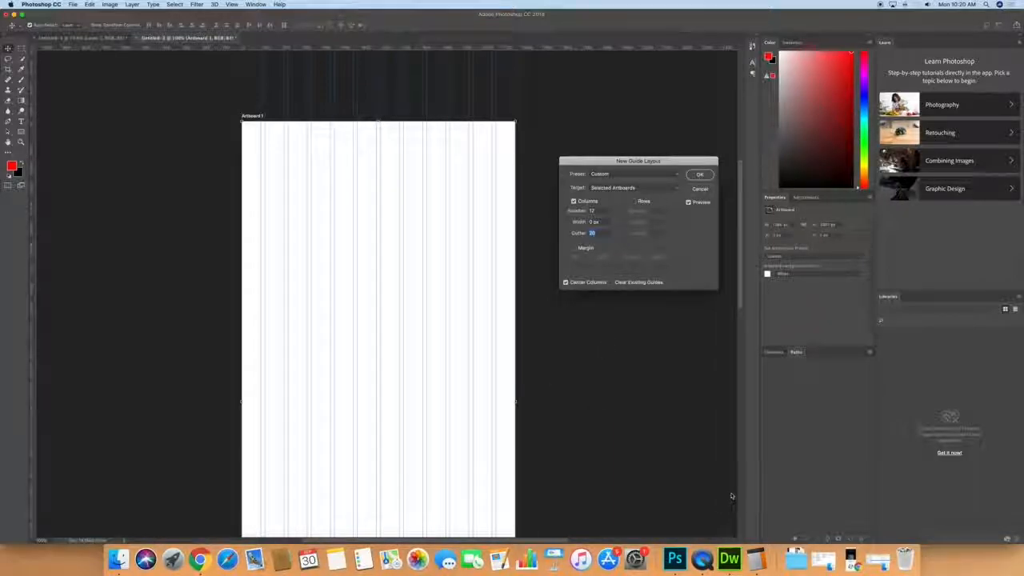
# Step: Switch to Calculator and multiply the 11 gutters by 20 px
pyautogui.click(756, 558)
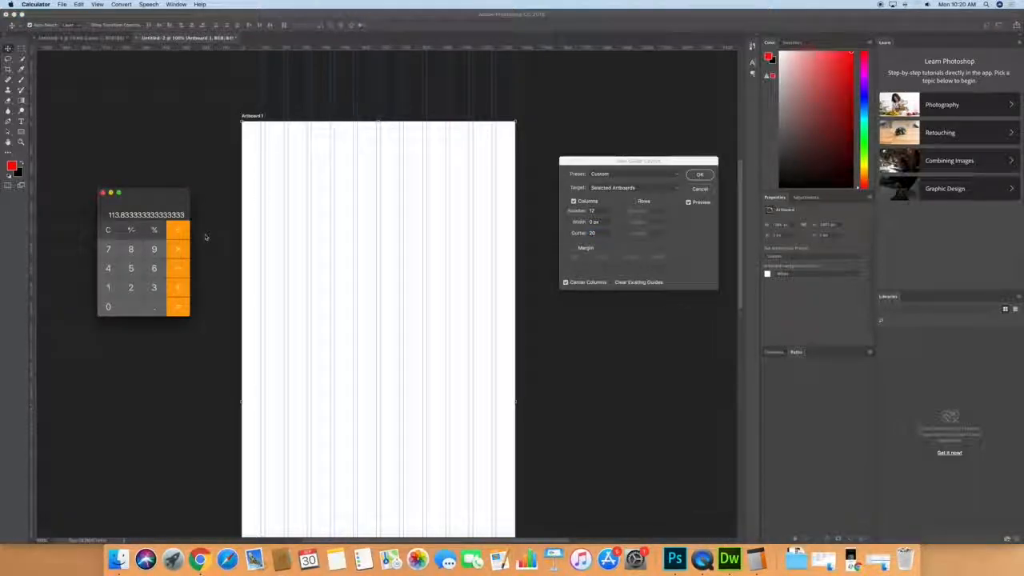
pyautogui.write('11')
pyautogui.click(169, 255)
pyautogui.write('20')
pyautogui.click(186, 308)
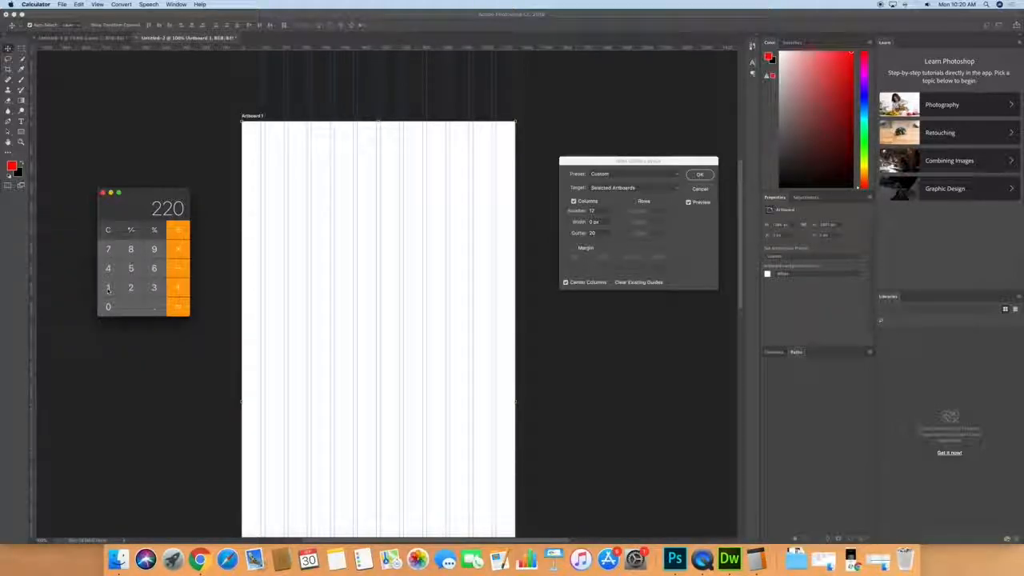
# Step: Subtract the 220 px of total gutter width from the artboard width of 1366
pyautogui.click(108, 288)
pyautogui.click(154, 287)
pyautogui.click(154, 268)
pyautogui.click(153, 268)
pyautogui.click(176, 271)
pyautogui.click(132, 288)
pyautogui.click(132, 288)
pyautogui.click(140, 305)
pyautogui.click(177, 306)
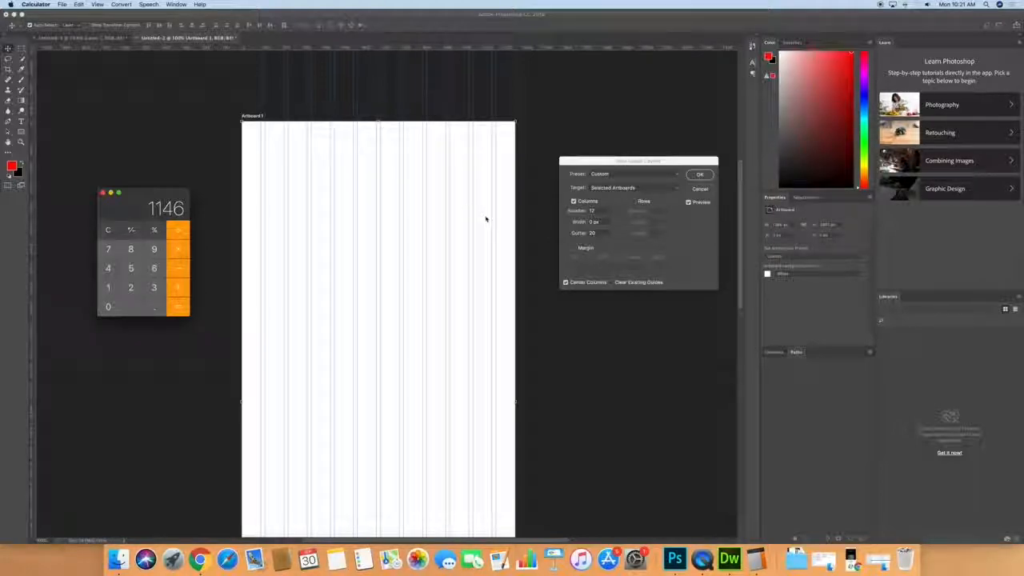
# Step: Divide the remaining width by 12 columns and close the calculator
pyautogui.click(174, 232)
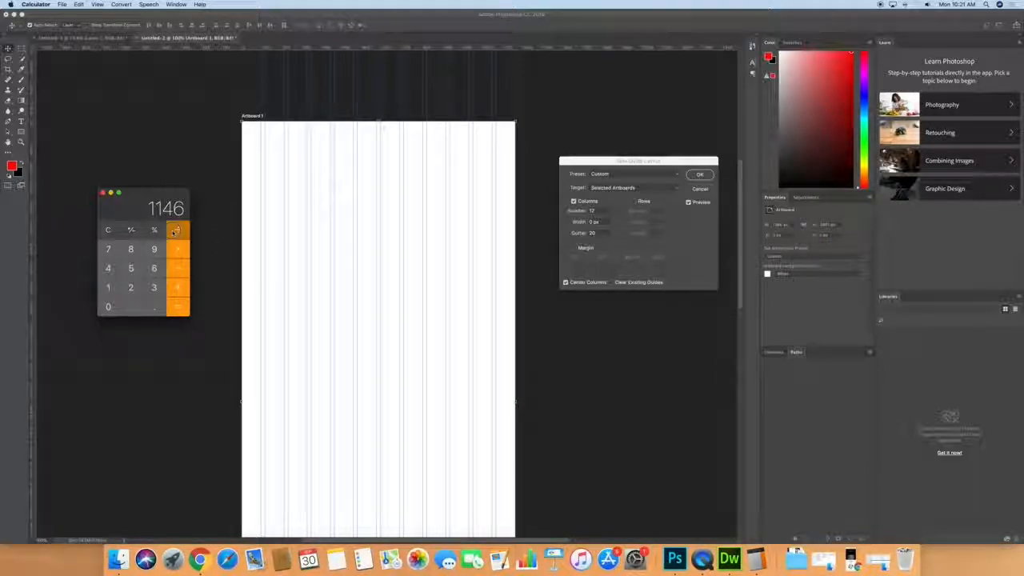
pyautogui.write('12')
pyautogui.click(178, 312)
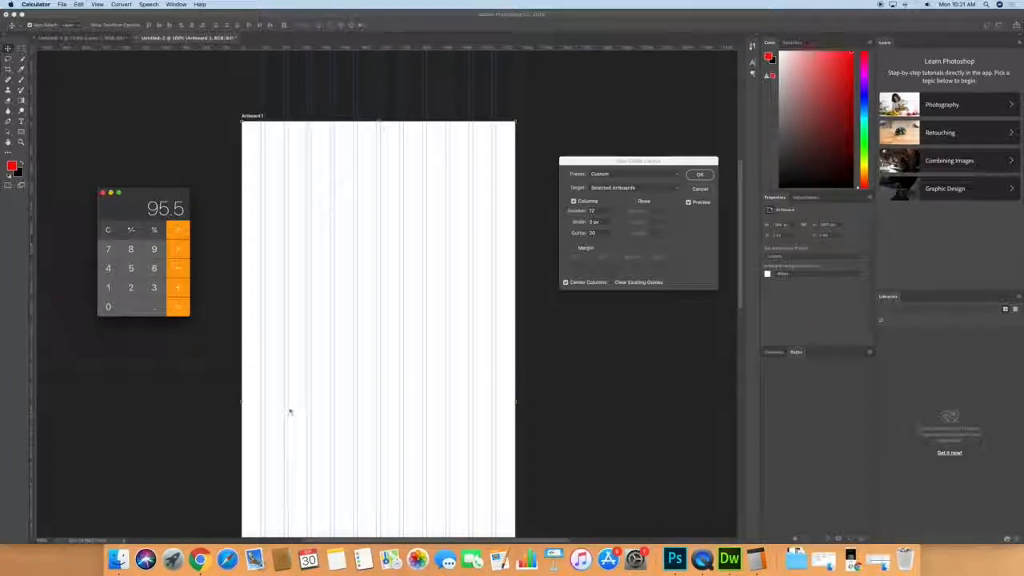
pyautogui.click(102, 193)
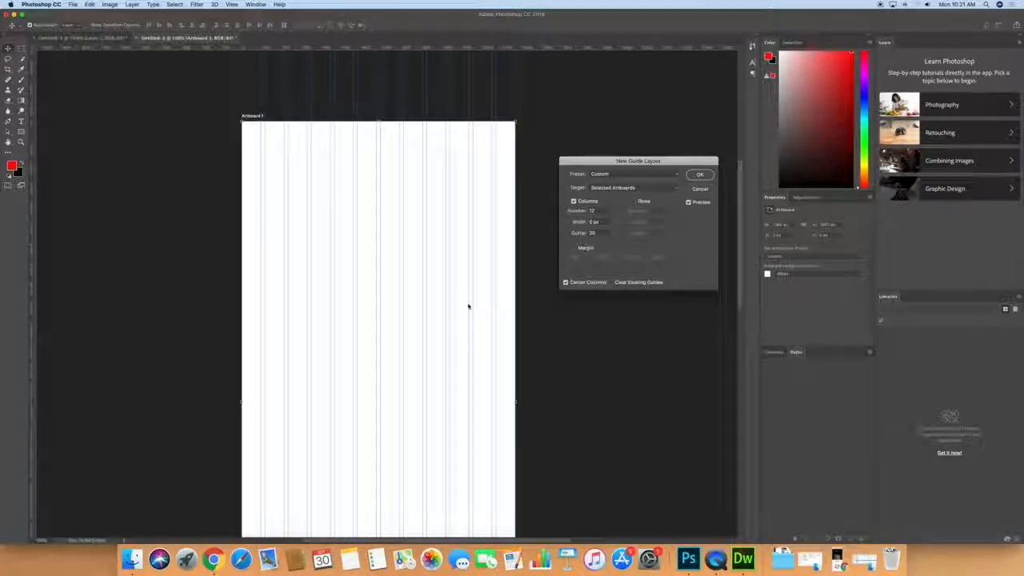
# Step: Try a 10 px gutter, set it back to 20 px and create the guide layout
pyautogui.doubleClick(593, 233)
pyautogui.write('10')
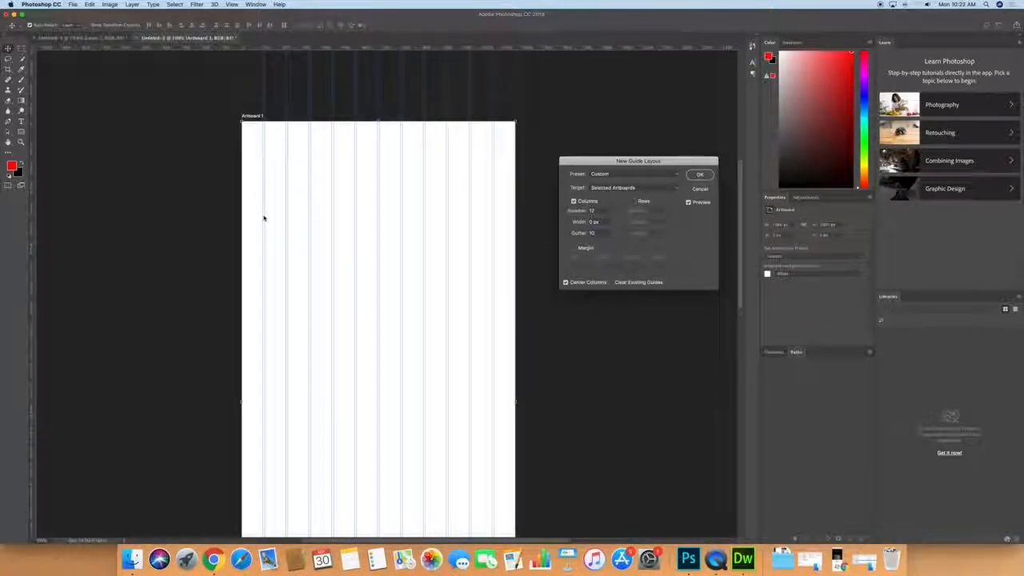
pyautogui.doubleClick(593, 233)
pyautogui.write('20')
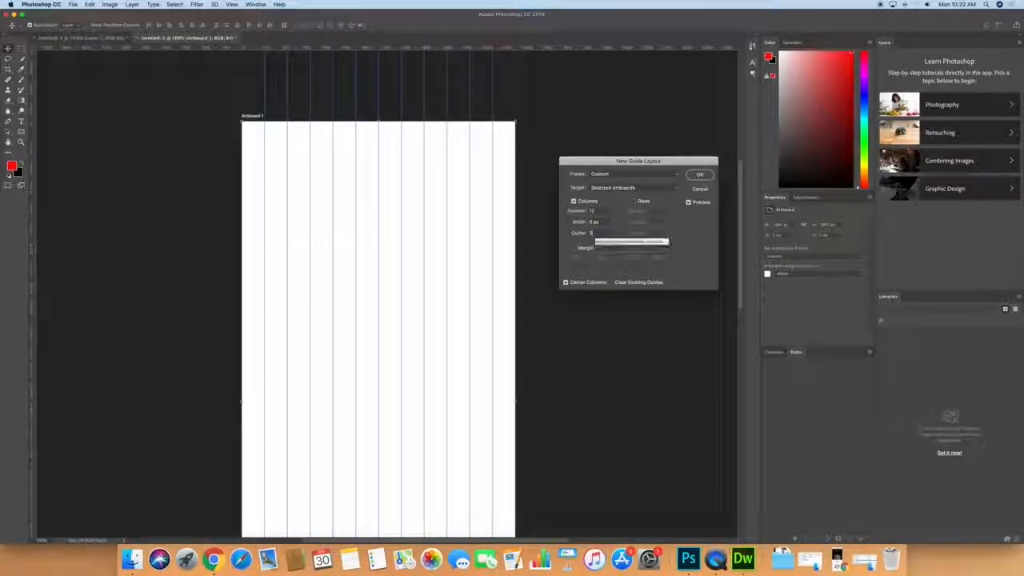
pyautogui.click(700, 175)
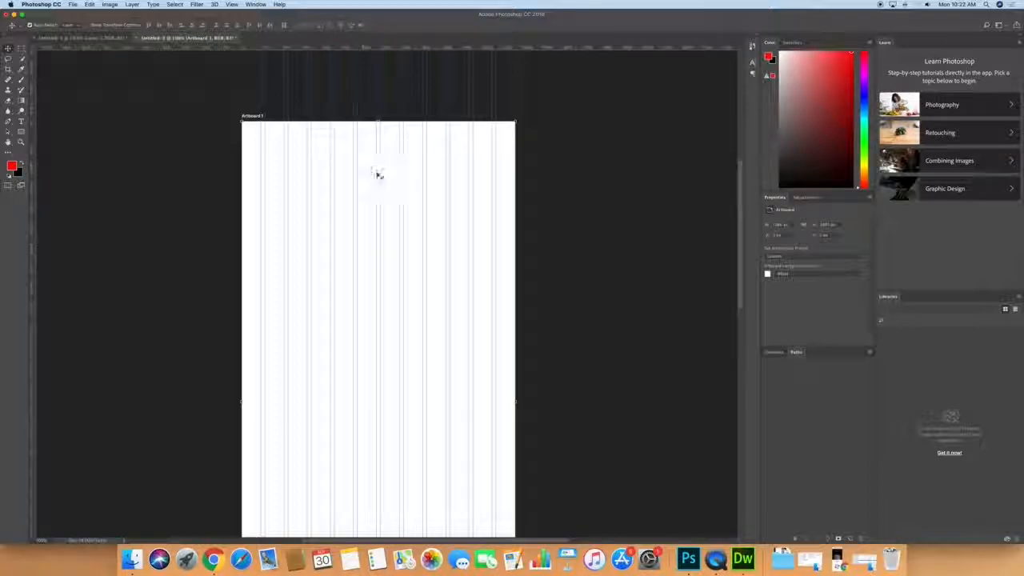
# Step: Place a horizontal guide across the artboard just below its upper edge
pyautogui.scroll(1, 404, 192)
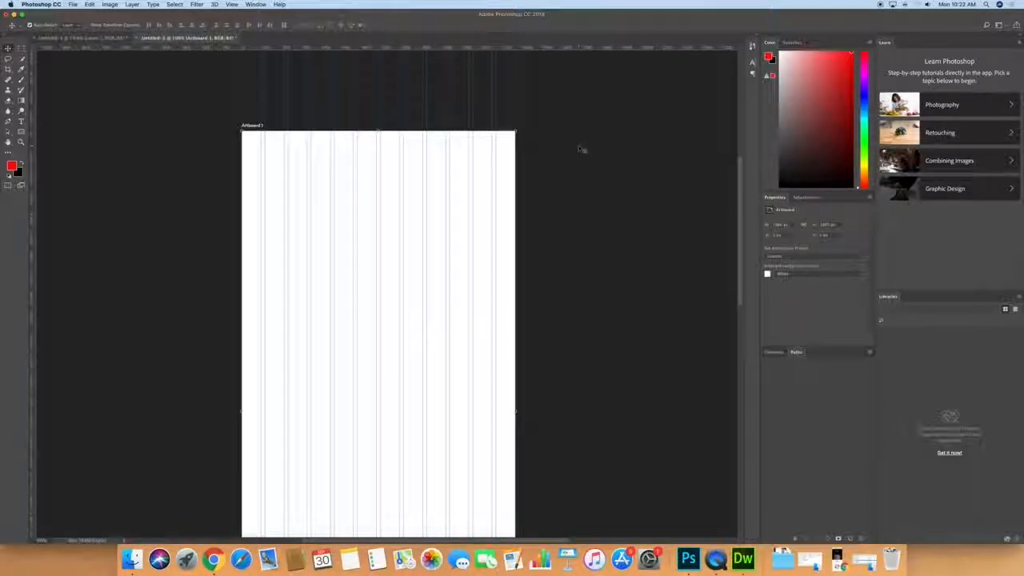
pyautogui.moveTo(395, 48); pyautogui.dragTo(344, 149)
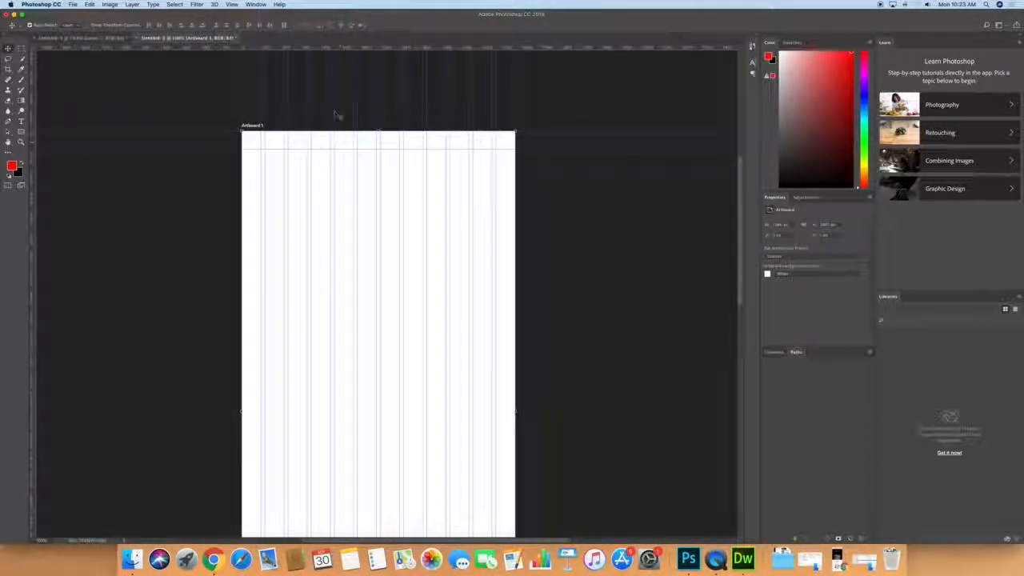
pyautogui.moveTo(337, 49); pyautogui.dragTo(331, 261)
pyautogui.moveTo(326, 50); pyautogui.dragTo(194, 211)
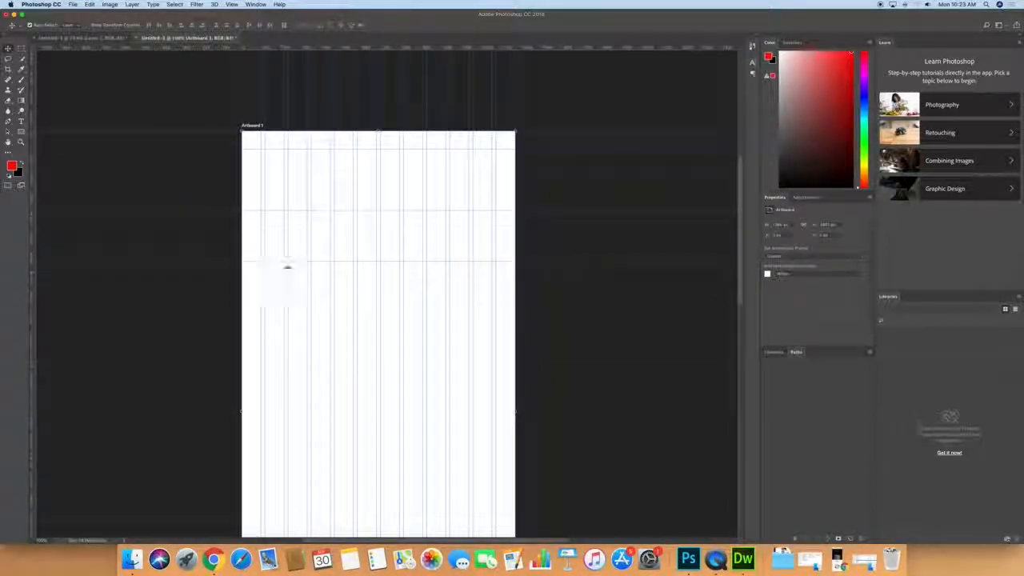
pyautogui.moveTo(165, 261); pyautogui.dragTo(170, 40)
pyautogui.moveTo(202, 211); pyautogui.dragTo(205, 46)
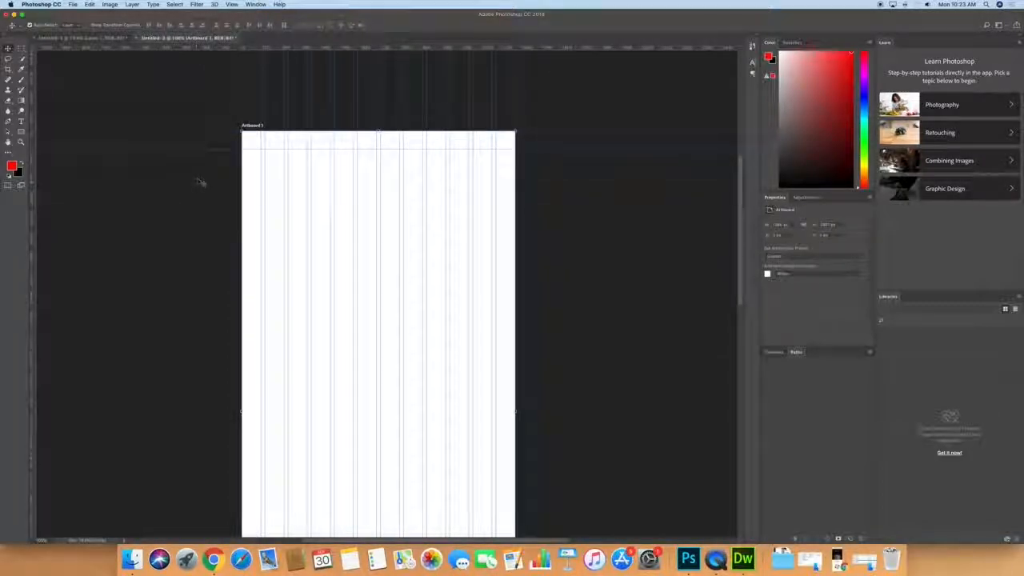
# Step: Raise the header guide to about 80 px and add three horizontal section guides further down the artboard
pyautogui.moveTo(202, 149)
pyautogui.mouseDown()
pyautogui.moveTo(217, 41)
pyautogui.moveTo(210, 148)
pyautogui.mouseUp()
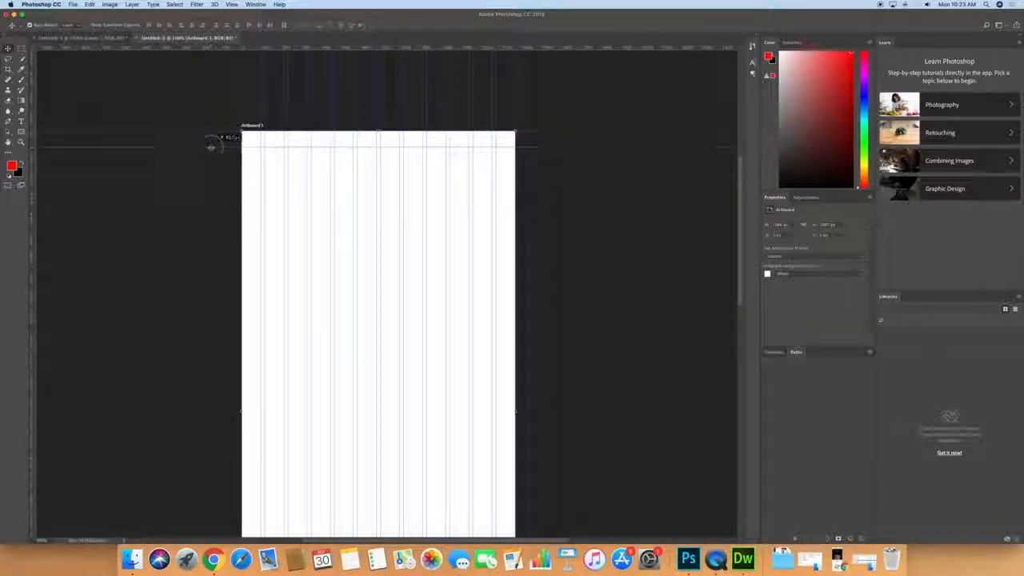
pyautogui.moveTo(311, 47); pyautogui.dragTo(309, 265)
pyautogui.moveTo(331, 51); pyautogui.dragTo(341, 325)
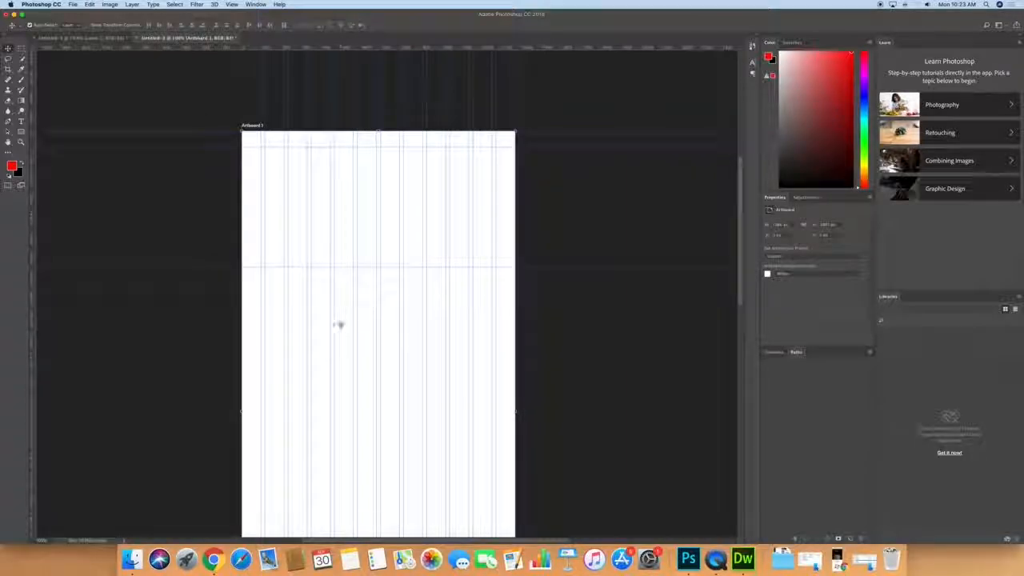
pyautogui.moveTo(328, 48); pyautogui.dragTo(330, 501)
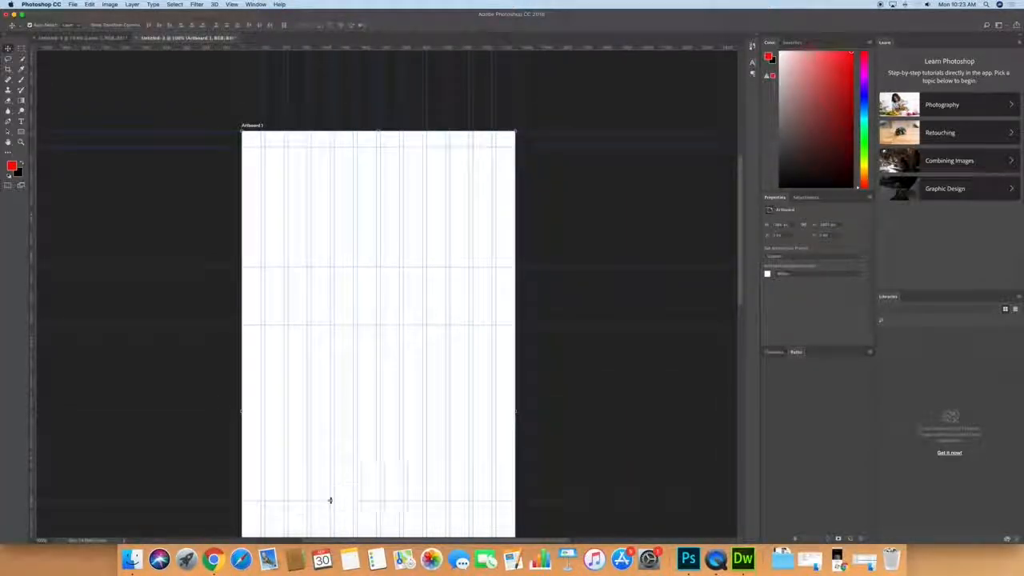
pyautogui.scroll(-5, 433, 502)
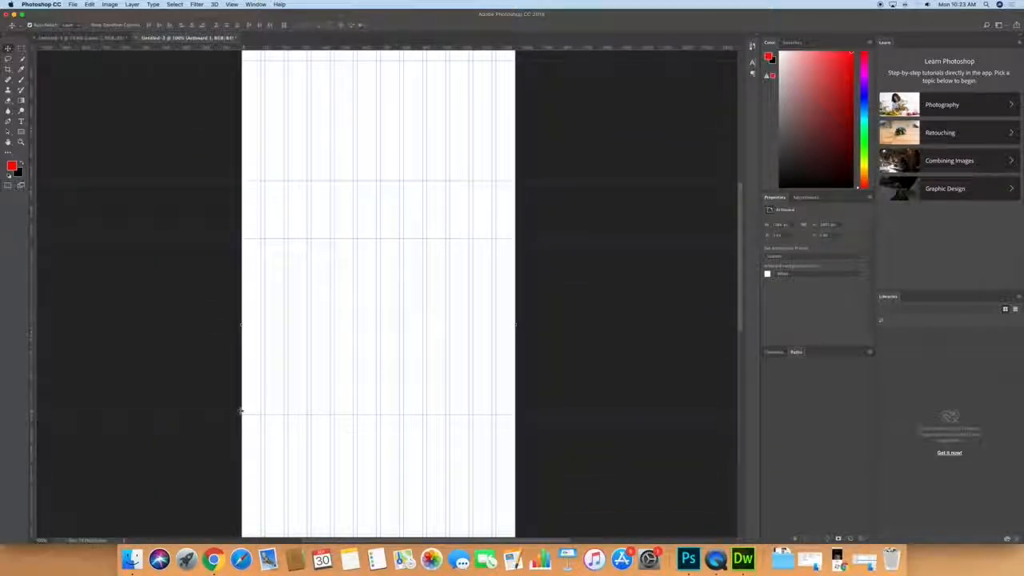
pyautogui.moveTo(219, 414); pyautogui.dragTo(216, 484)
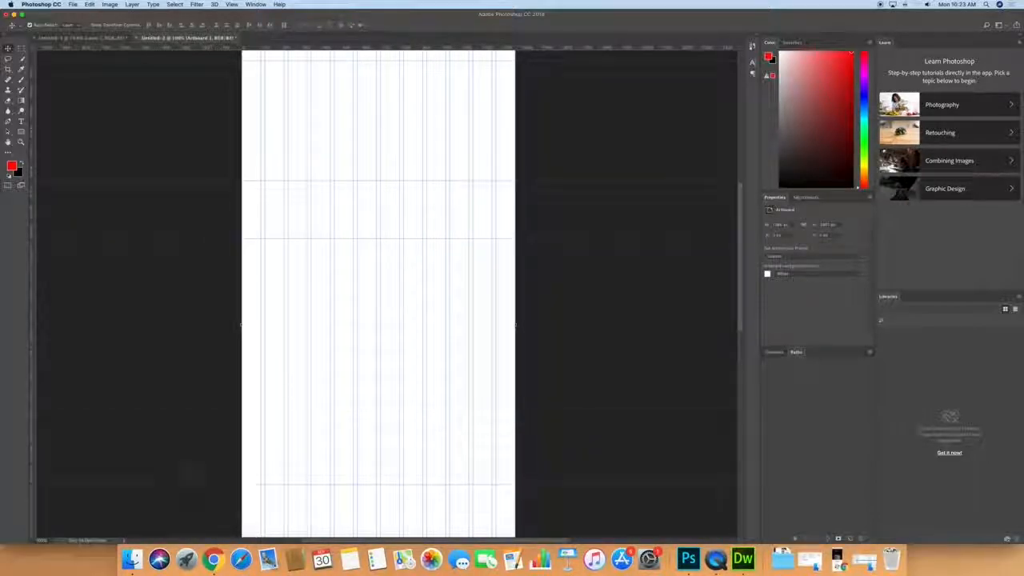
# Step: Draw a full-width grey rectangle about 600 px tall between the header guide and the first section guide
pyautogui.scroll(5, 224, 422)
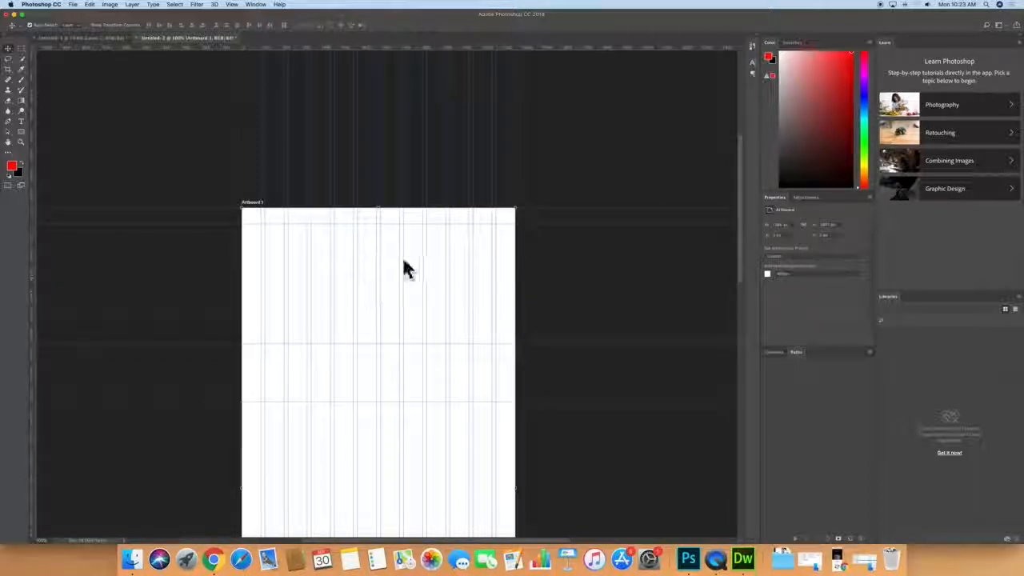
pyautogui.scroll(-6, 343, 413)
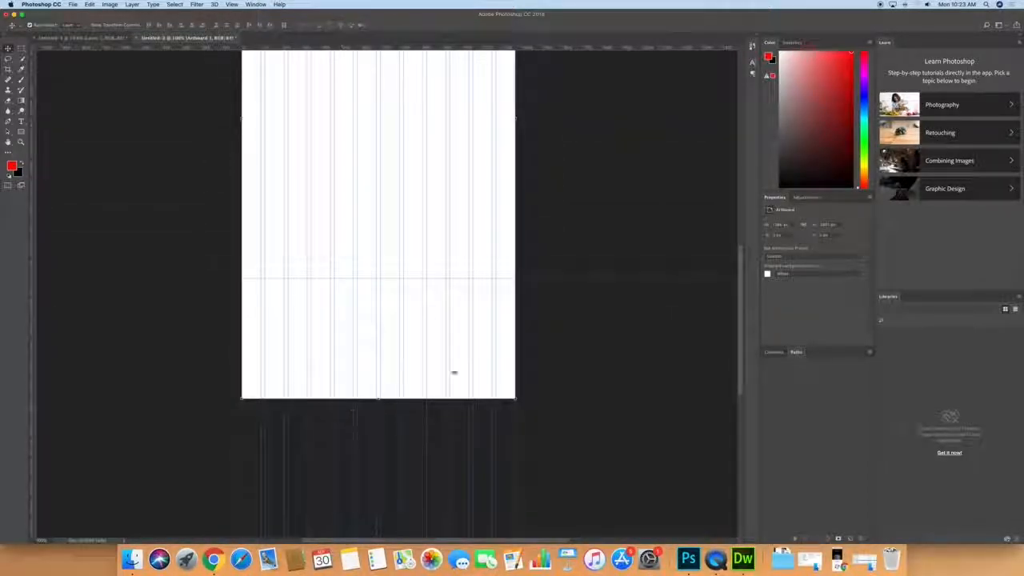
pyautogui.scroll(12, 352, 360)
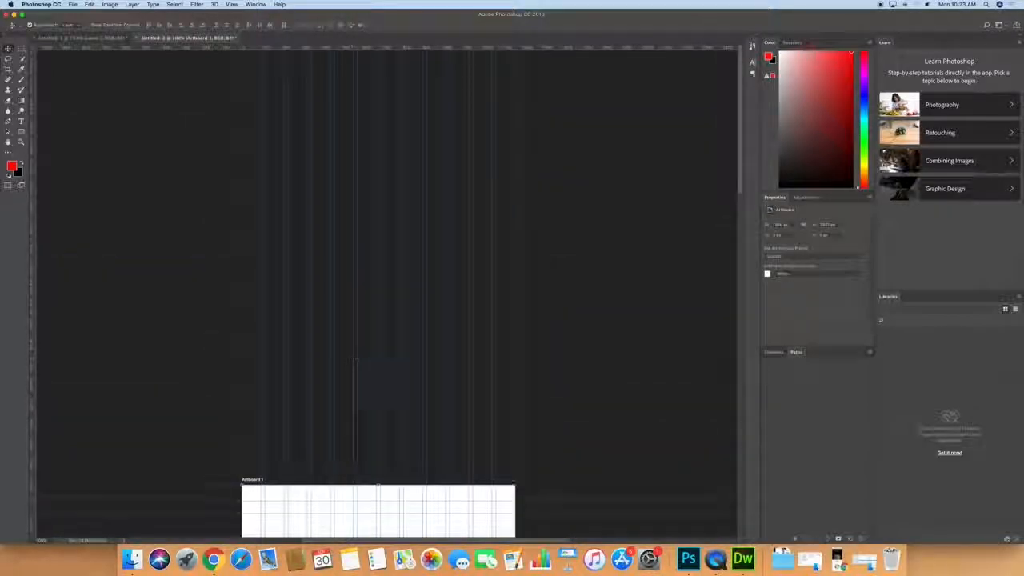
pyautogui.scroll(-6, 352, 358)
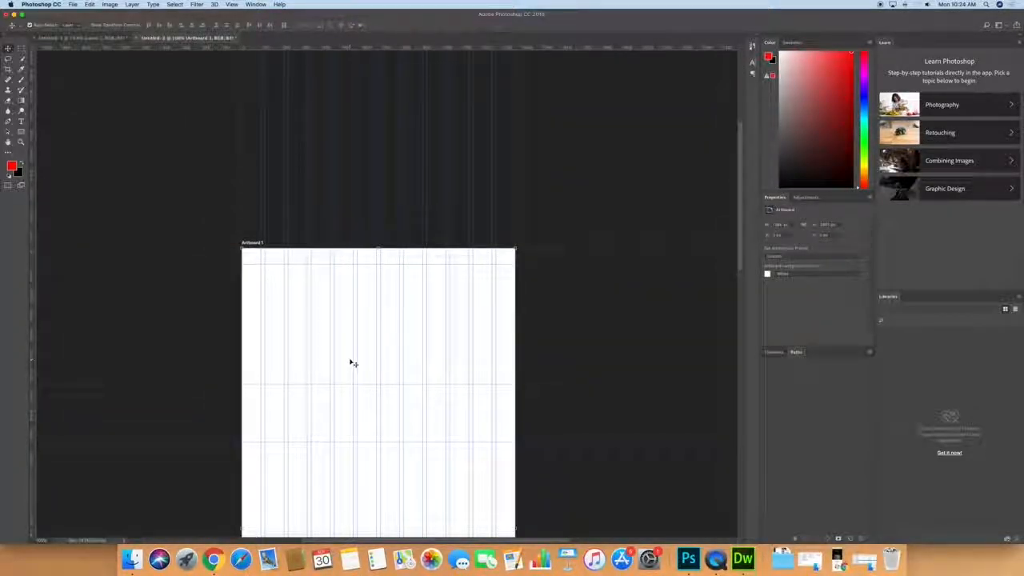
pyautogui.click(22, 134)
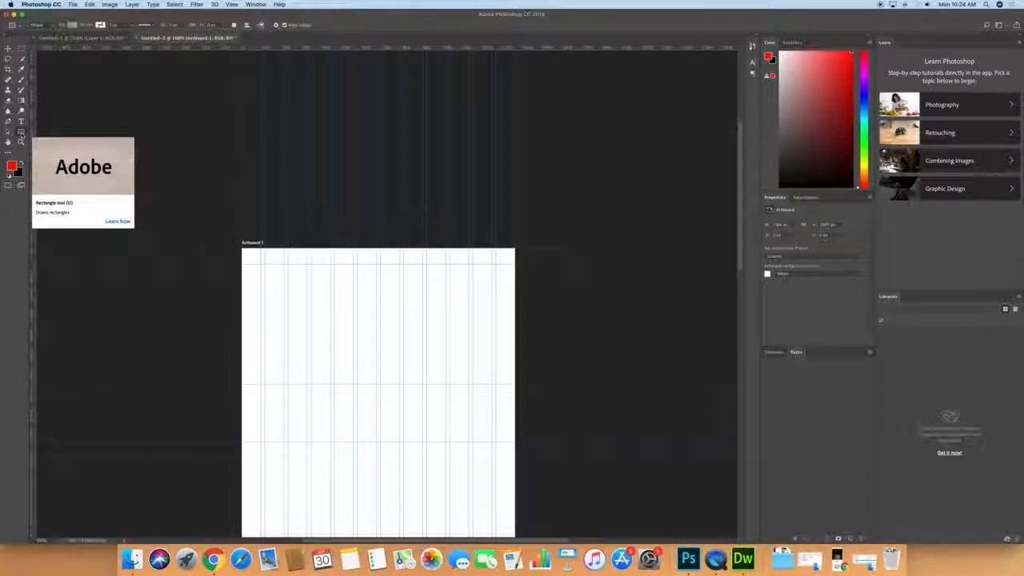
pyautogui.click(22, 134)
pyautogui.click(36, 130)
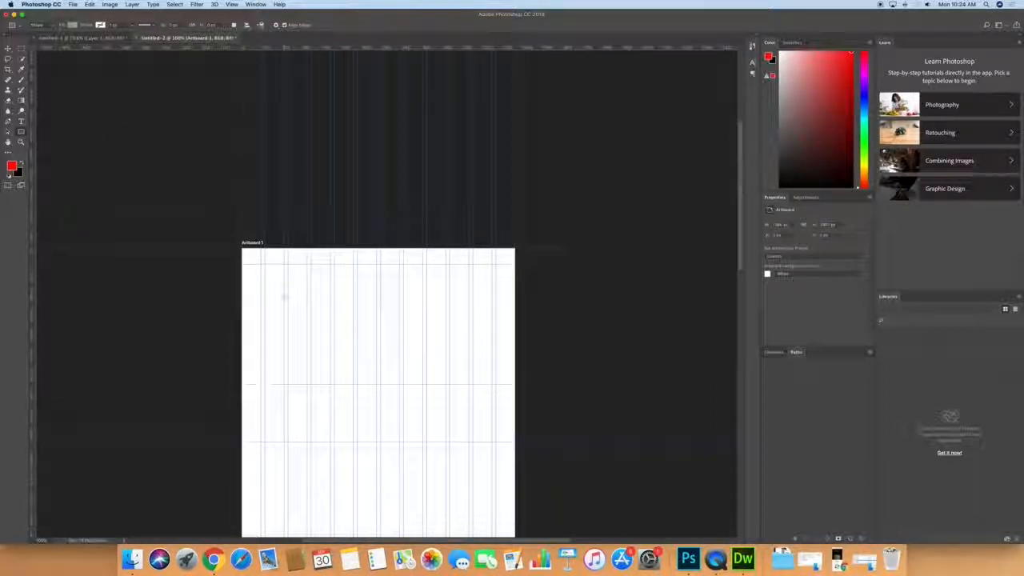
pyautogui.moveTo(248, 269); pyautogui.dragTo(517, 384)
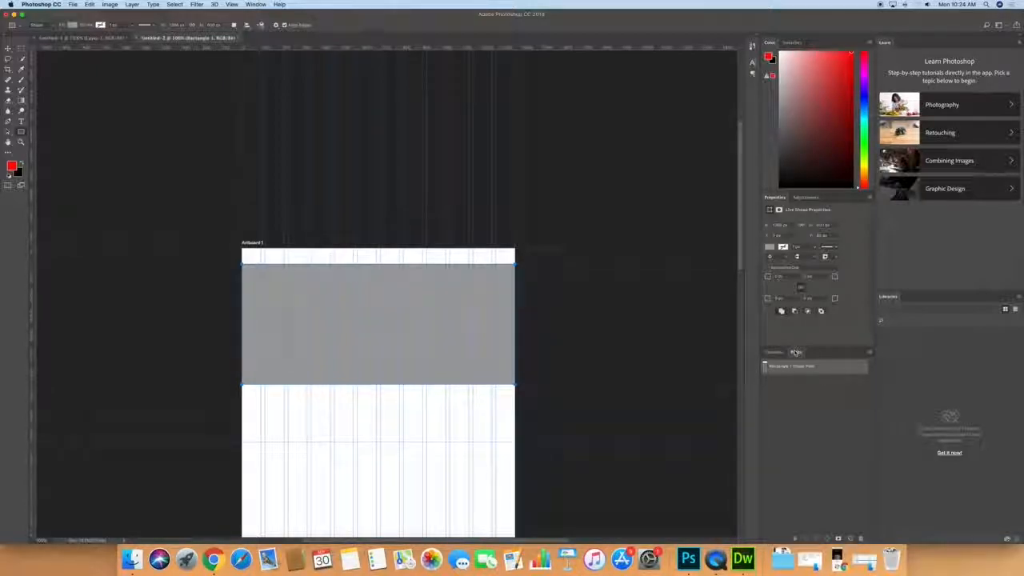
# Step: Place a horizontal guide slightly below the grey rectangle and remove the next section guide beneath it
pyautogui.scroll(-3, 304, 373)
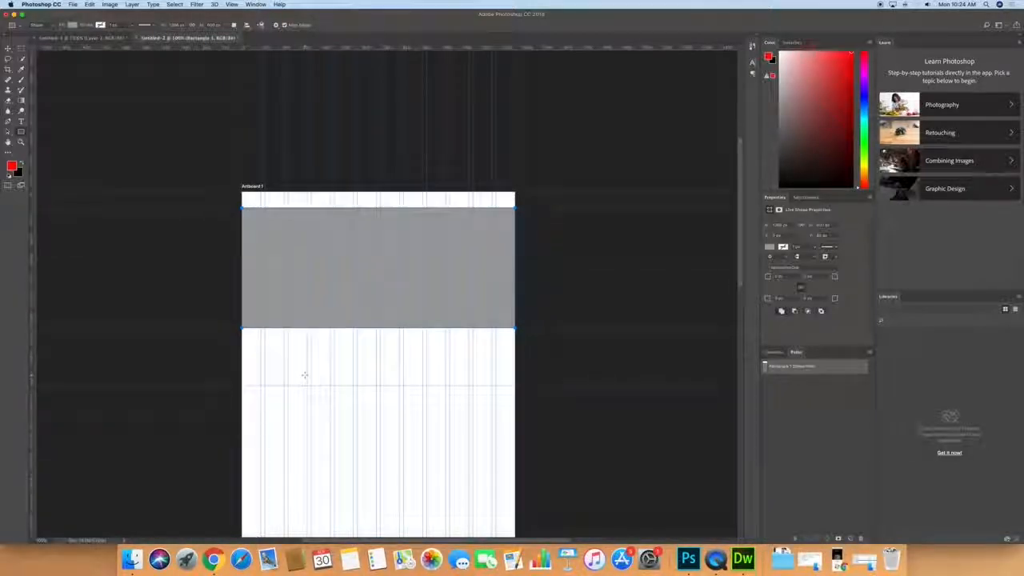
pyautogui.moveTo(313, 48); pyautogui.dragTo(321, 329)
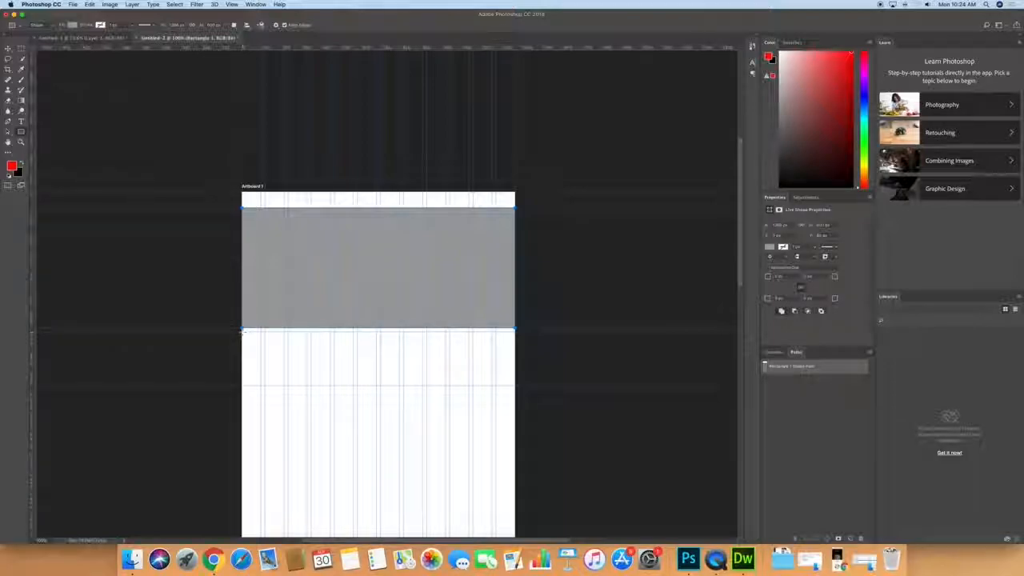
pyautogui.press('v')
pyautogui.moveTo(200, 386); pyautogui.dragTo(230, 46)
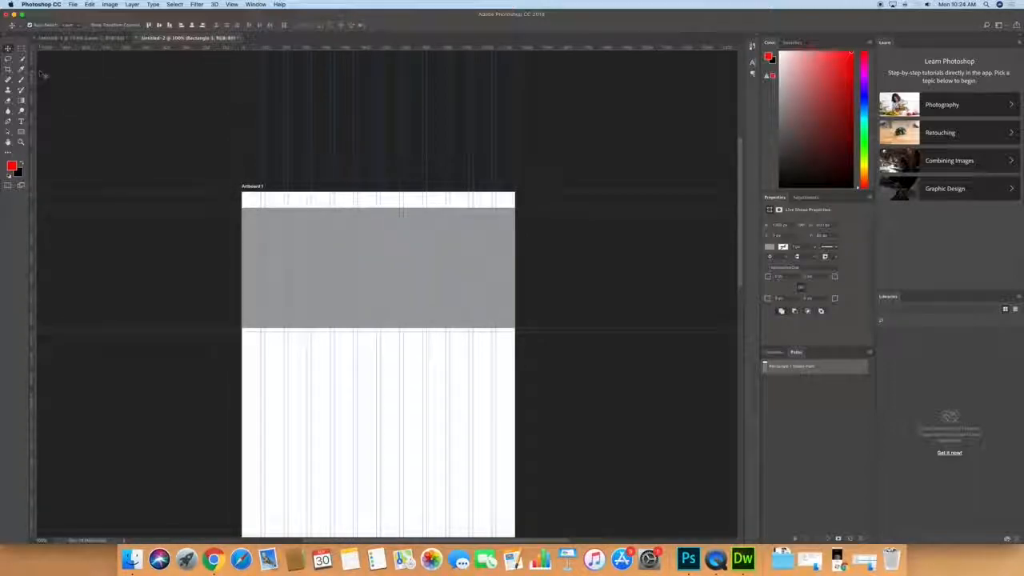
# Step: Draw a square of about 331 px below the new guide, starting at the artboard's left edge and spanning three columns
pyautogui.click(21, 131)
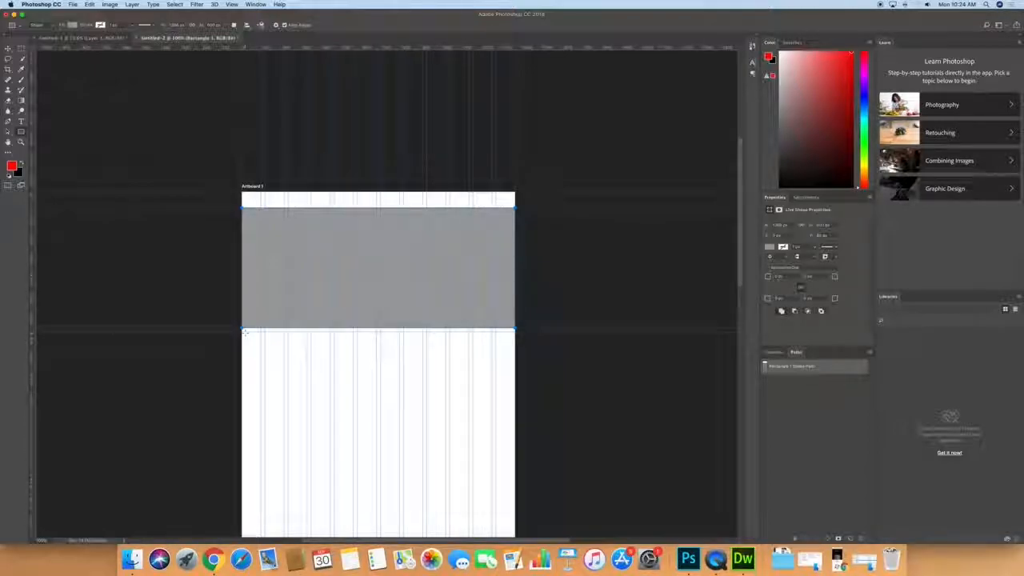
pyautogui.moveTo(243, 331); pyautogui.dragTo(315, 397)
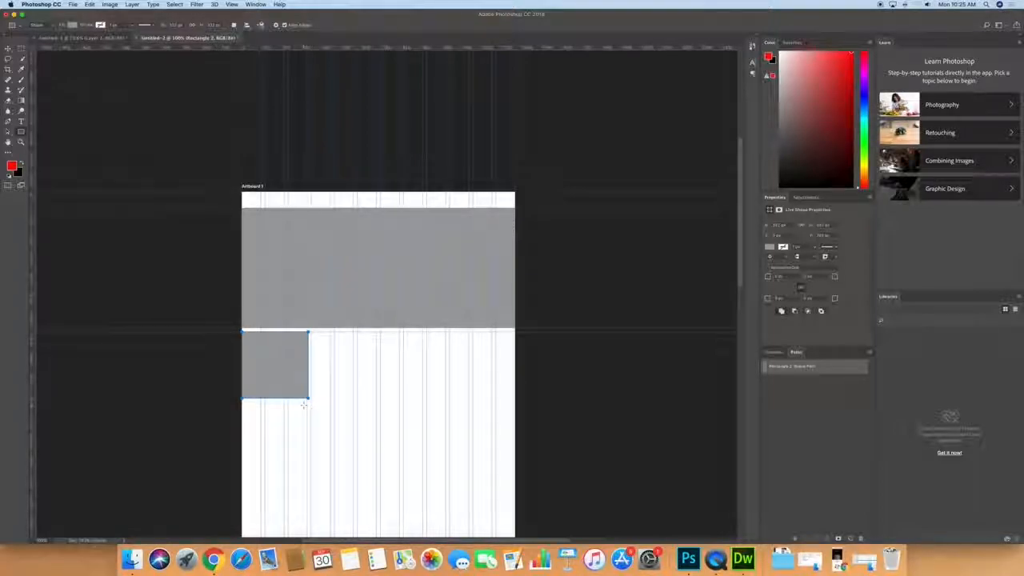
# Step: Check which elements snapping is enabled for
pyautogui.press('z')
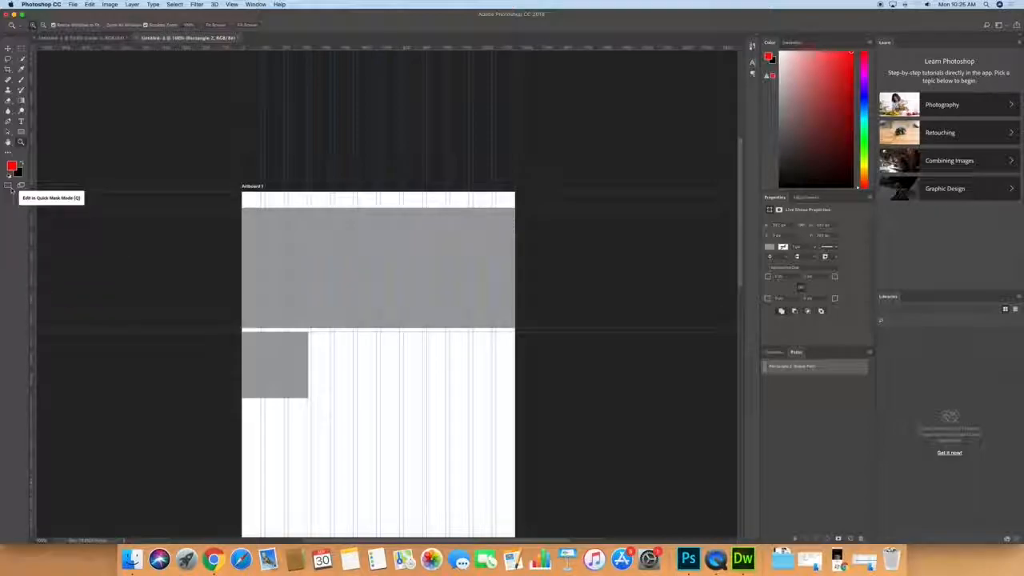
pyautogui.click(231, 4)
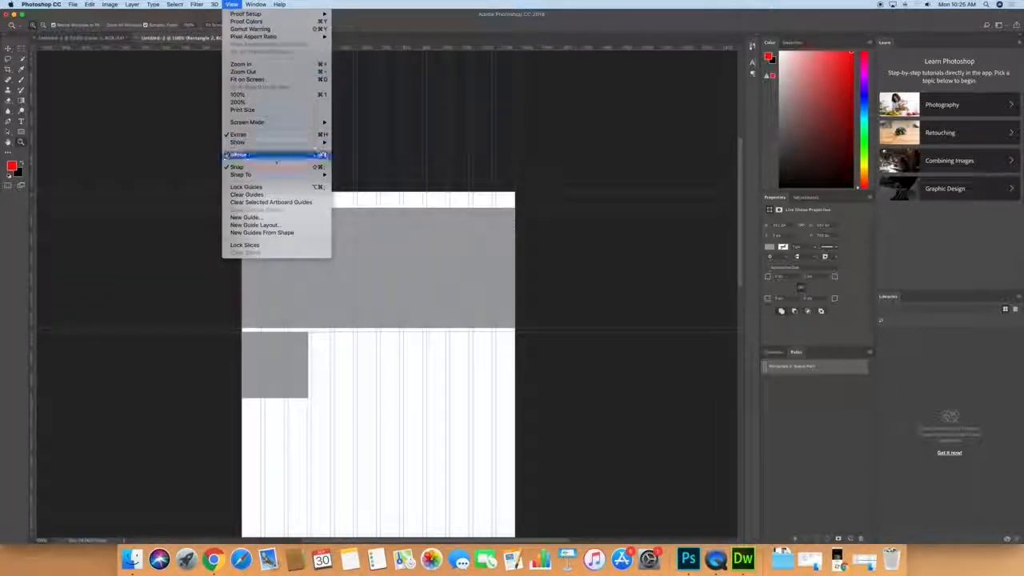
pyautogui.moveTo(266, 175)
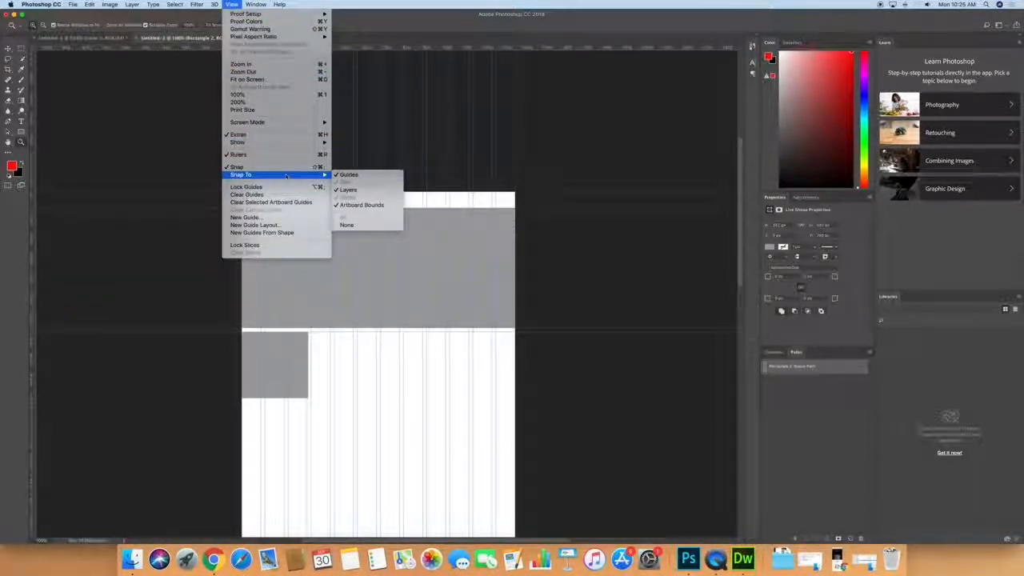
pyautogui.click(273, 364)
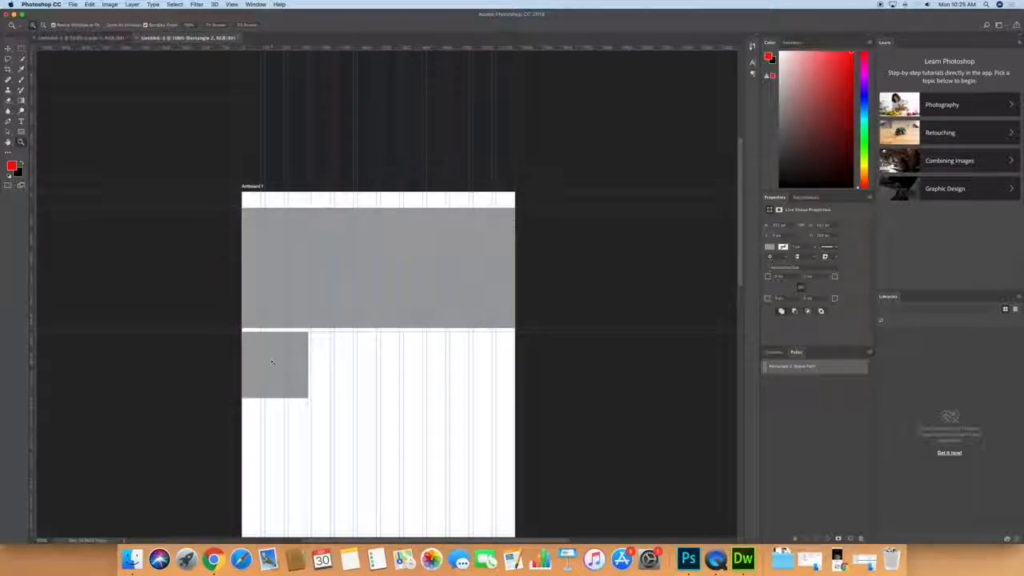
# Step: Narrow the grey square so its inner edge meets the guide at the end of the third column
pyautogui.press('super+t')
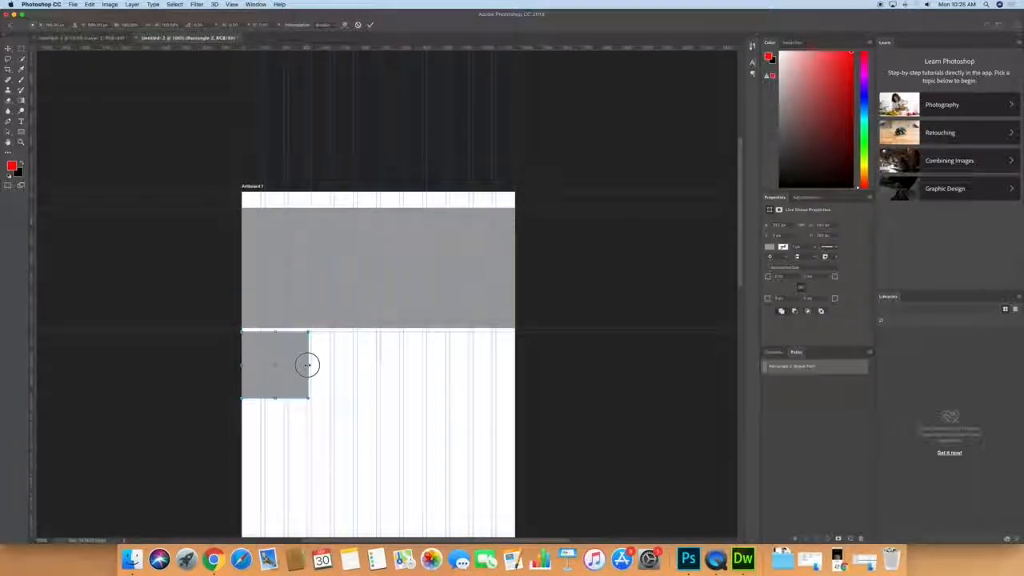
pyautogui.press('Return')
pyautogui.press('z')
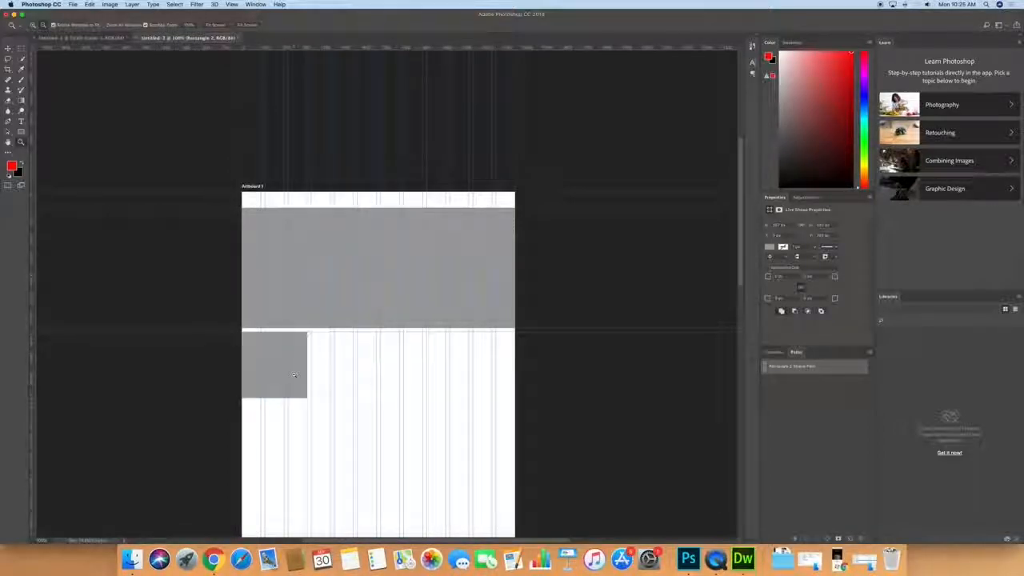
# Step: Copy the square across the row to make four gutter-spaced blocks, and place horizontal guides along and just below their bottom edge
pyautogui.press('v')
pyautogui.moveTo(295, 372); pyautogui.dragTo(464, 366)
pyautogui.moveTo(391, 298); pyautogui.dragTo(378, 398)
pyautogui.moveTo(371, 46); pyautogui.dragTo(376, 401)
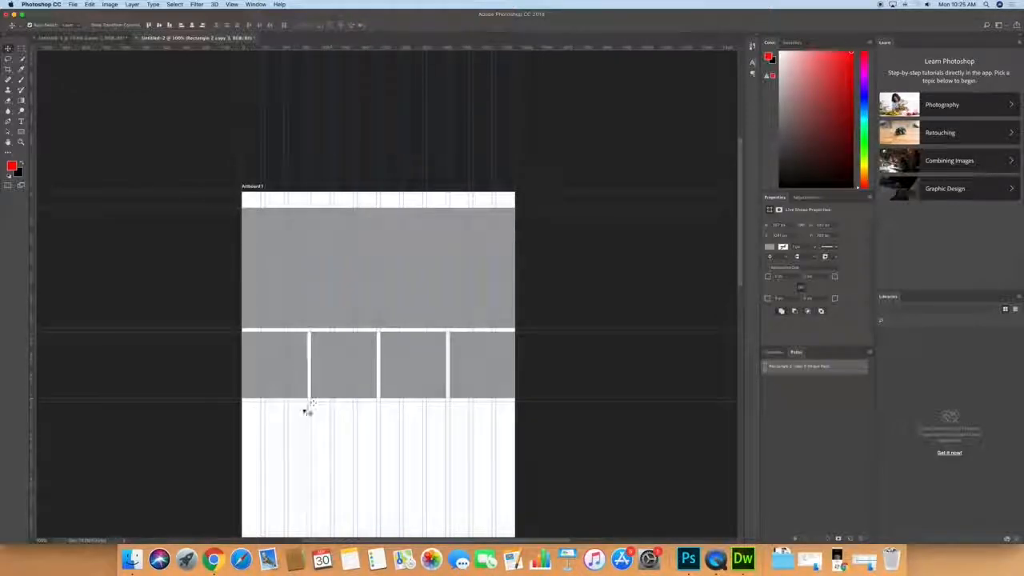
# Step: Draw a grey square of about 673 px below the row, starting at the artboard's left edge and spanning six columns
pyautogui.scroll(-5, 349, 476)
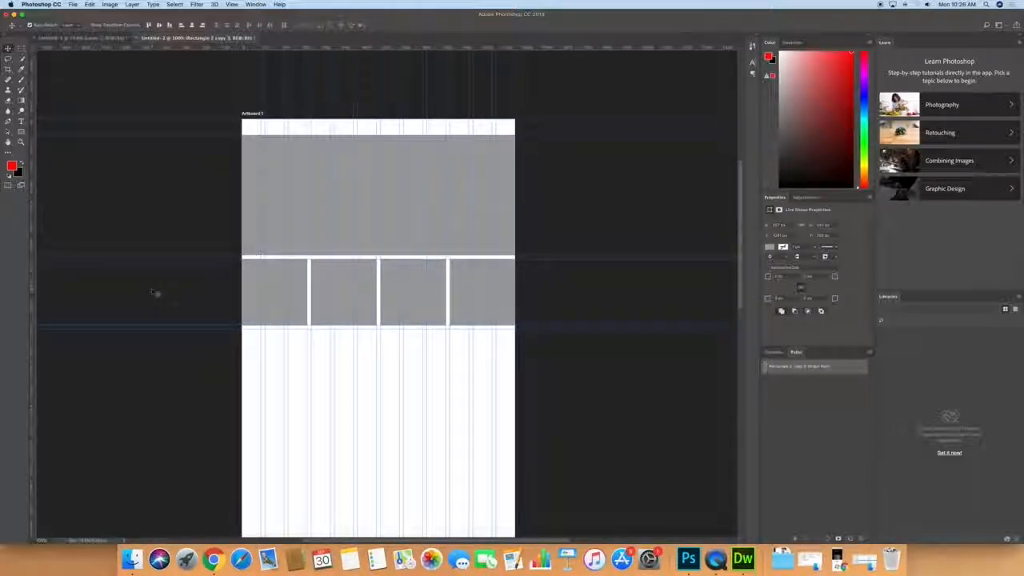
pyautogui.press('a')
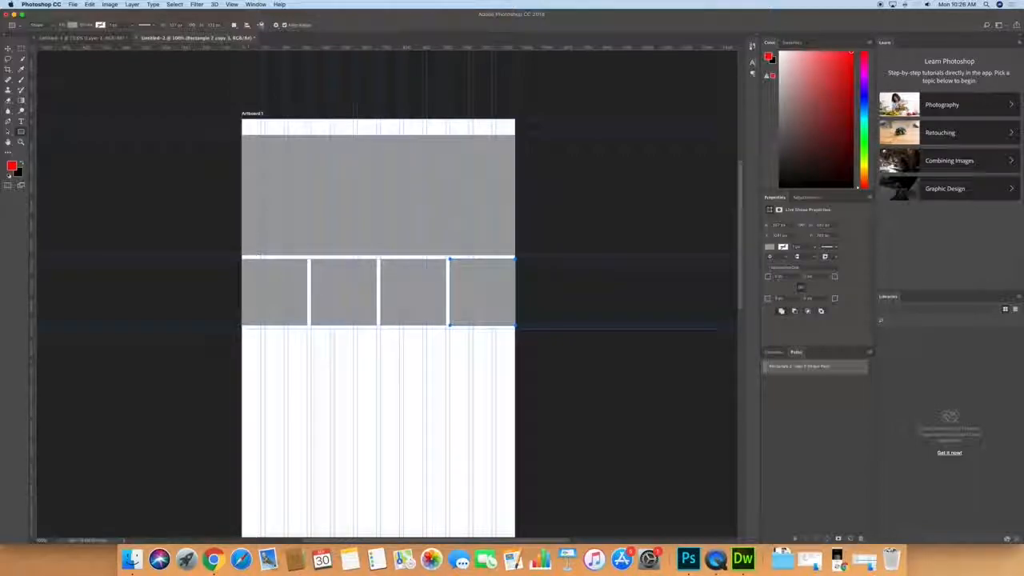
pyautogui.moveTo(242, 328); pyautogui.dragTo(377, 462)
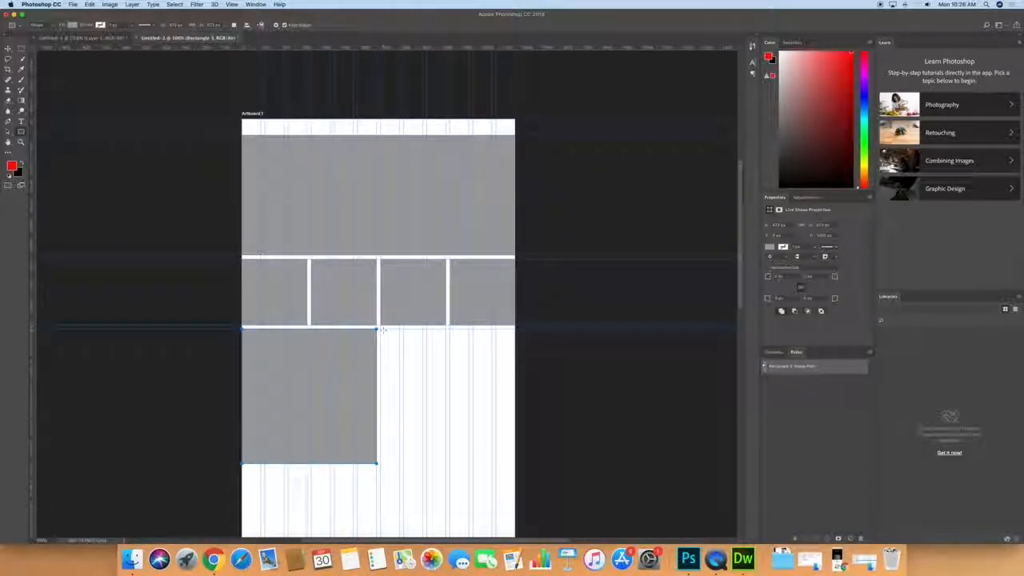
# Step: Draw a rectangle about half the square's height across the other six columns, fit it to a new horizontal guide, and copy it one gutter below
pyautogui.moveTo(381, 329); pyautogui.dragTo(510, 397)
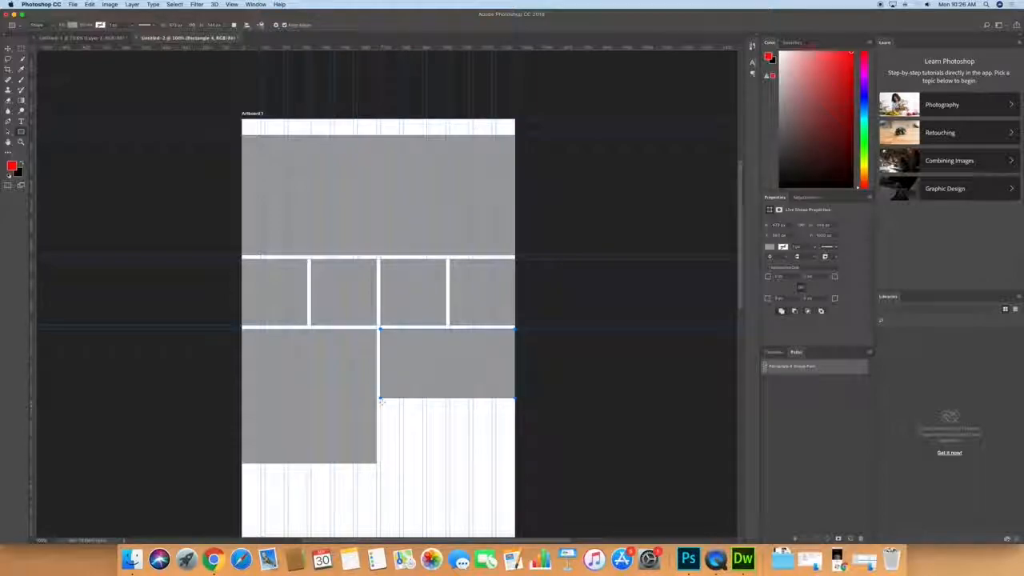
pyautogui.moveTo(369, 47); pyautogui.dragTo(381, 398)
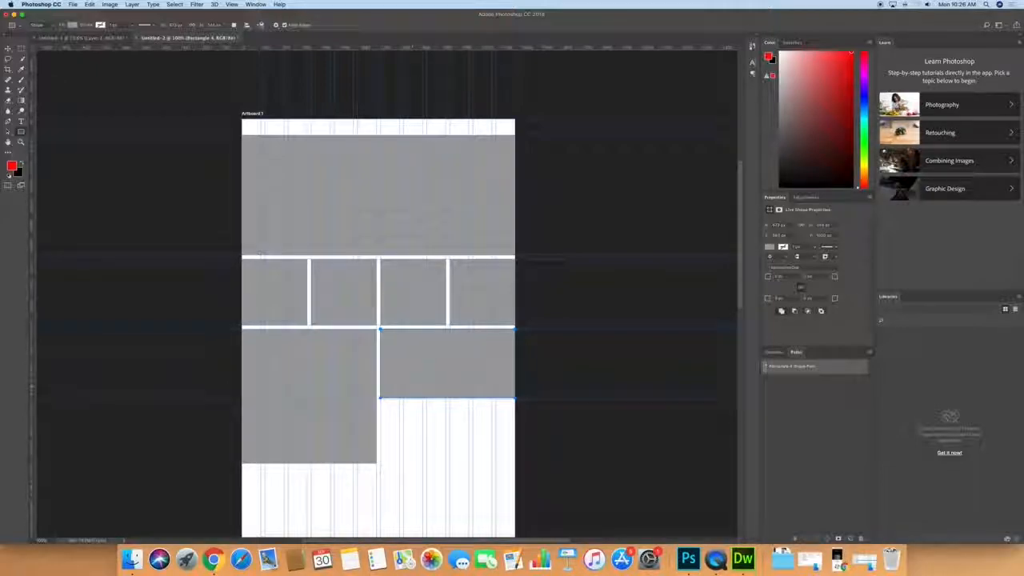
pyautogui.press('v')
pyautogui.hotkey('ctrl', 't')
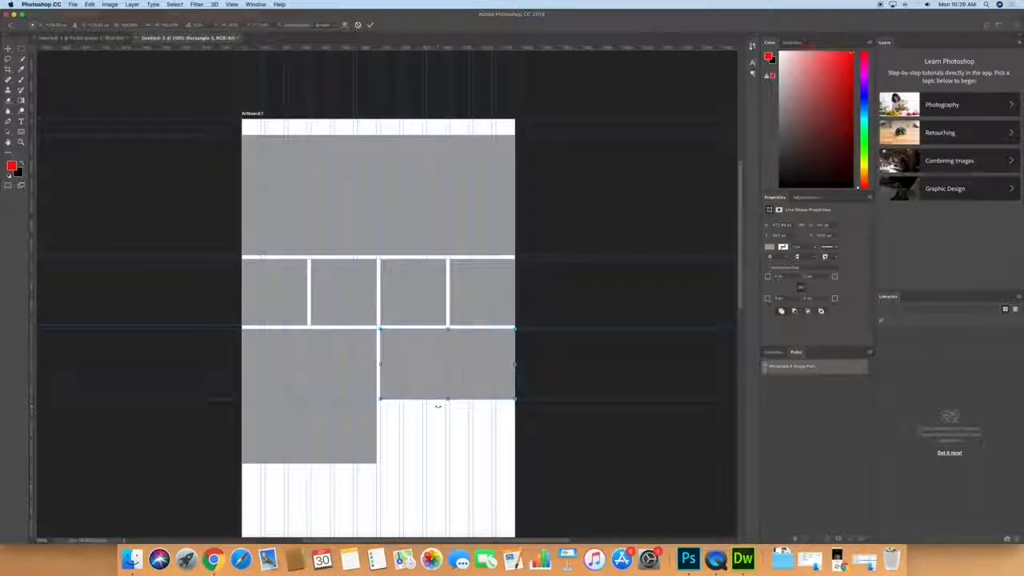
pyautogui.press('Return')
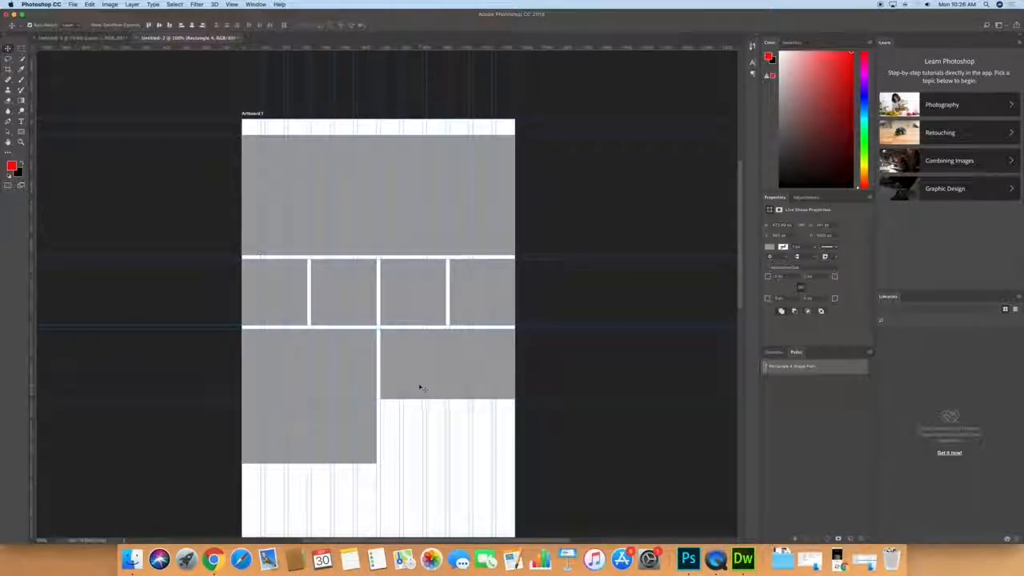
pyautogui.moveTo(417, 380); pyautogui.dragTo(416, 453)
# Step: Stretch the large square downward so its bottom edge lines up with the lower rectangle beside it
pyautogui.rightClick(341, 432)
pyautogui.click(337, 454)
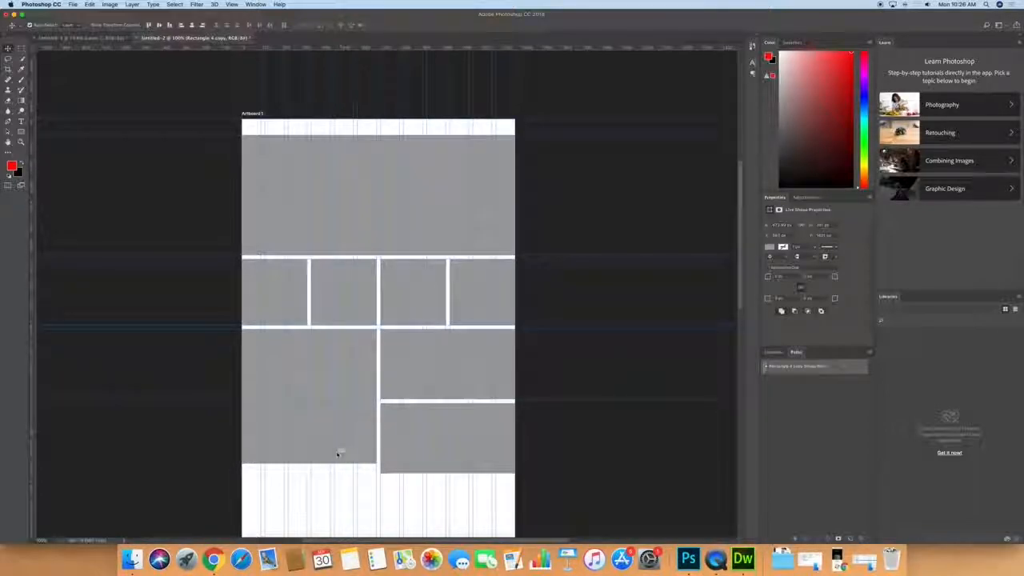
pyautogui.hotkey('ctrl', 't')
pyautogui.moveTo(310, 465); pyautogui.dragTo(309, 472)
pyautogui.press('Return')
# Step: Place one horizontal guide at the bottom edge of these blocks and another one gutter below it
pyautogui.scroll(-3, 387, 462)
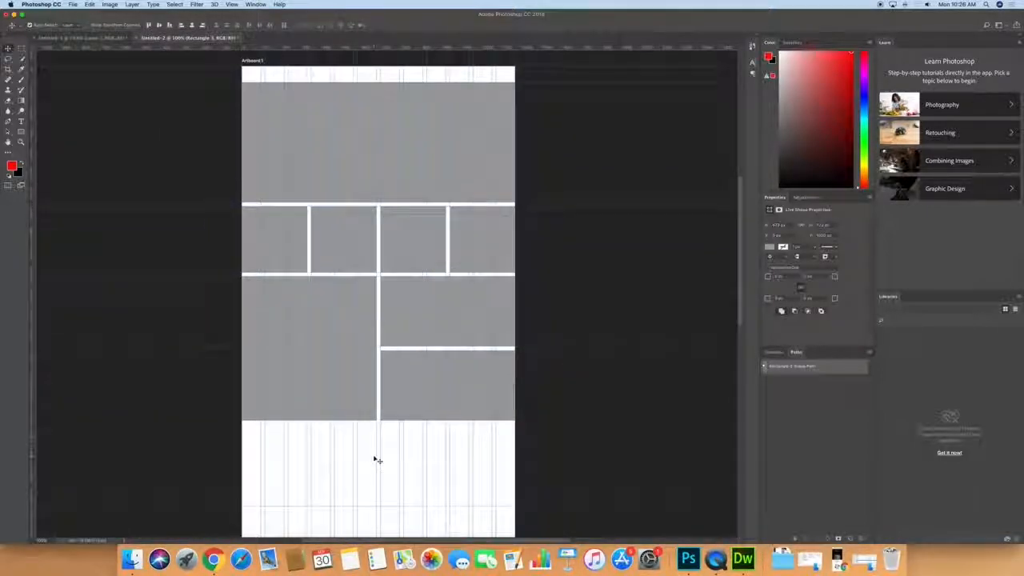
pyautogui.scroll(-3, 344, 458)
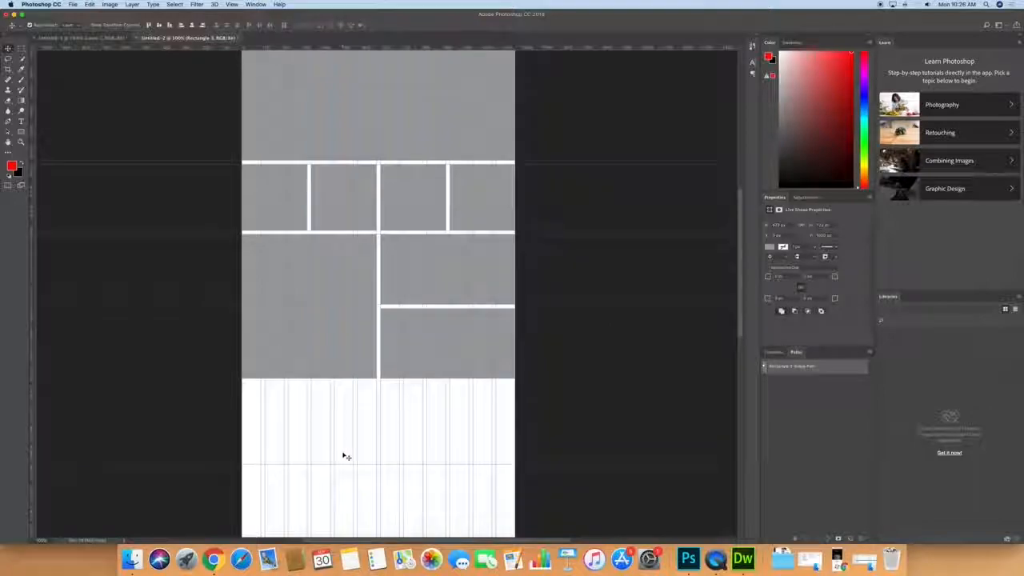
pyautogui.moveTo(391, 50); pyautogui.dragTo(402, 378)
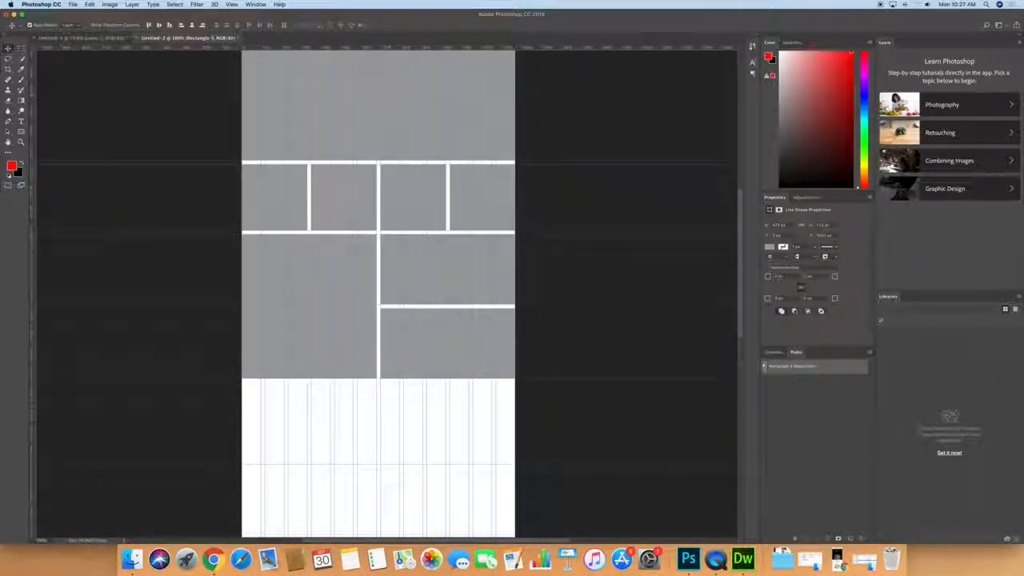
pyautogui.moveTo(391, 49); pyautogui.dragTo(386, 381)
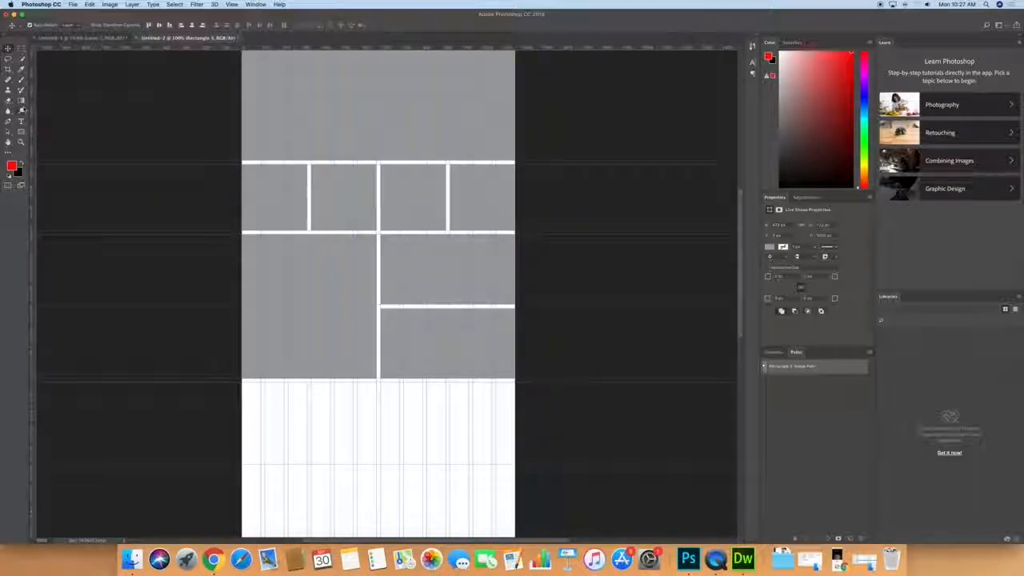
pyautogui.click(21, 131)
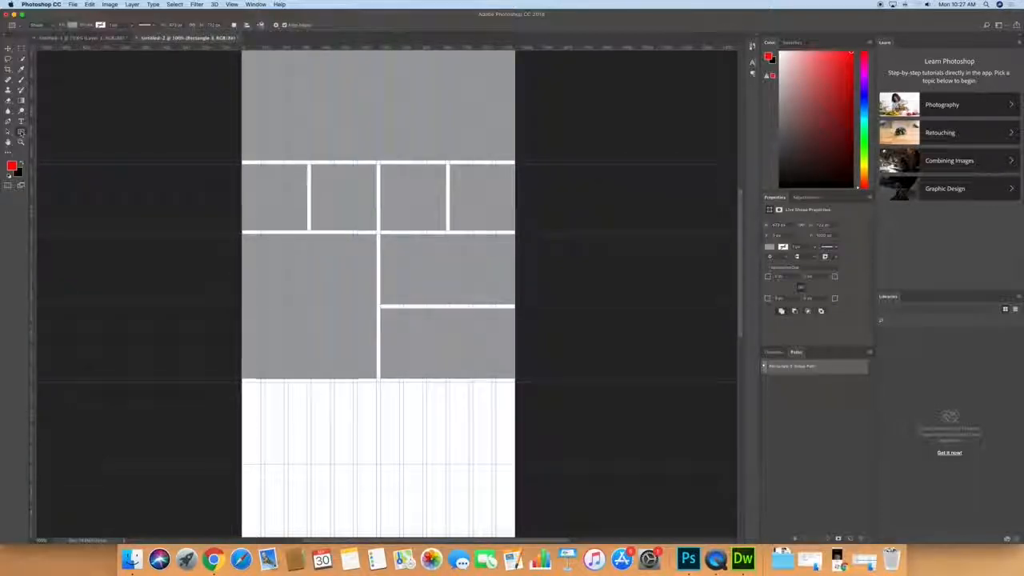
pyautogui.moveTo(244, 382); pyautogui.dragTo(377, 484)
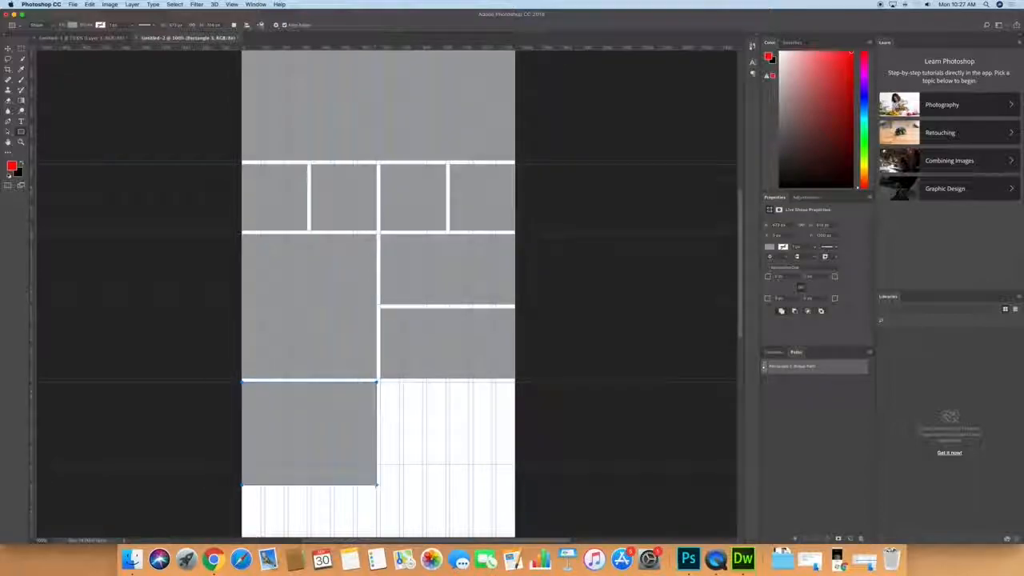
pyautogui.press('z')
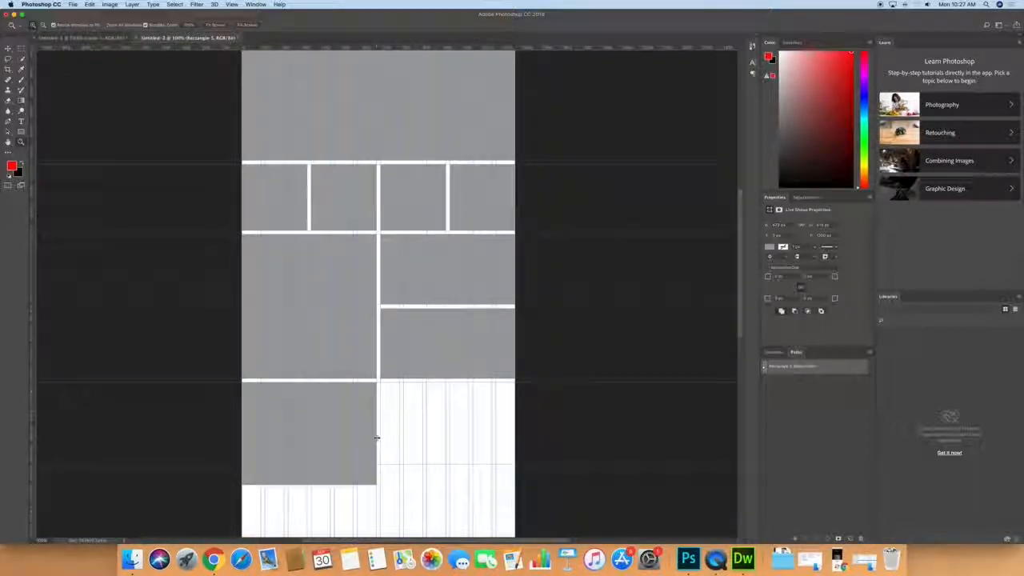
pyautogui.press('super+z')
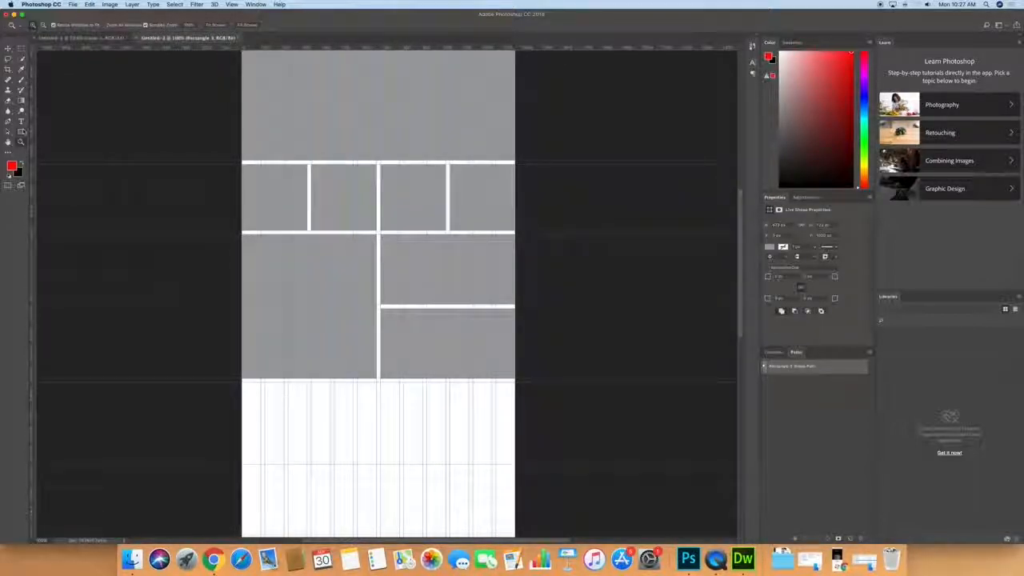
# Step: Draw a full-width grey rectangle from the new lower guide to the next section guide, and a thin full-width strip just beneath it
pyautogui.click(21, 131)
pyautogui.moveTo(241, 380); pyautogui.dragTo(519, 463)
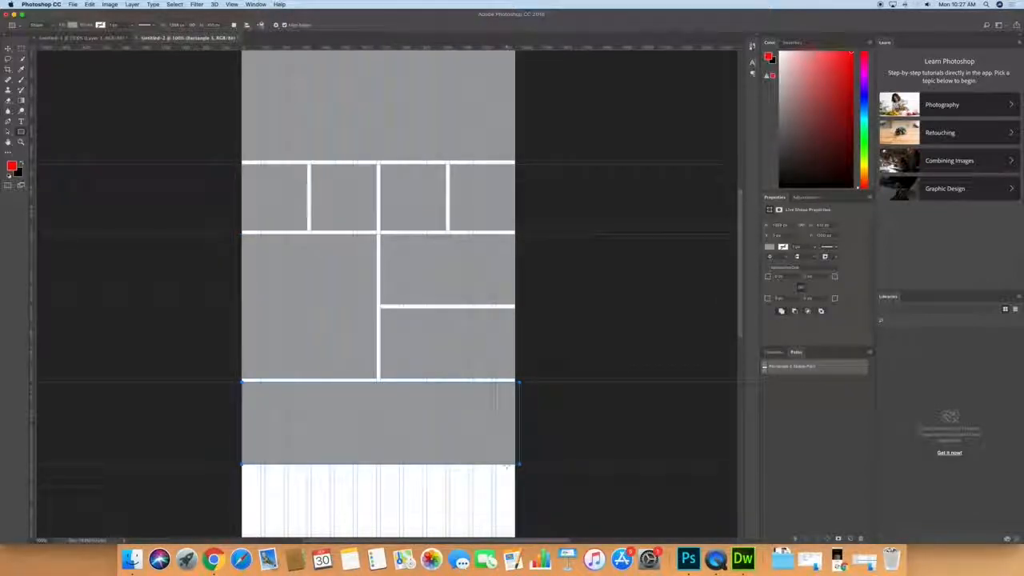
pyautogui.press('super+z')
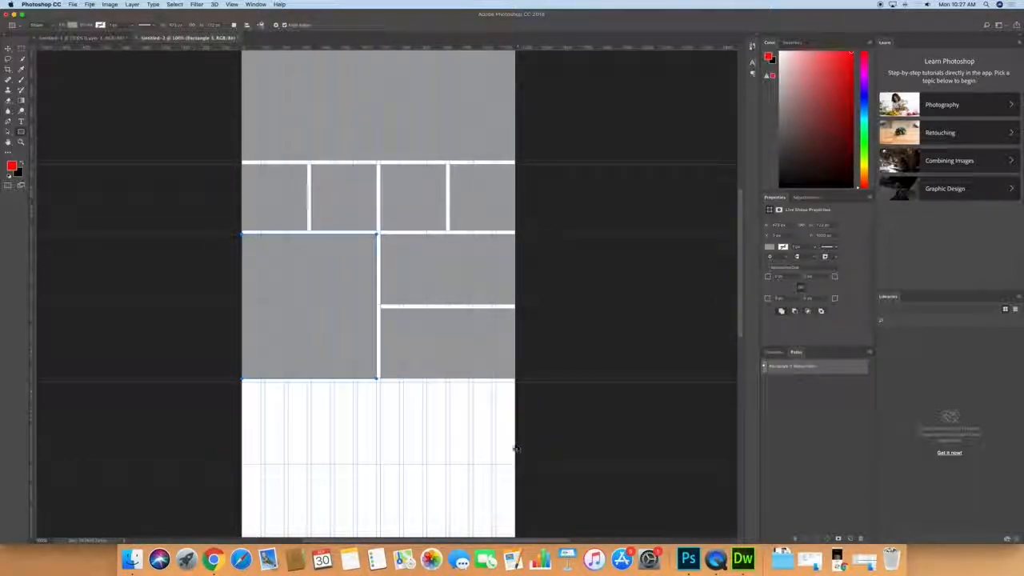
pyautogui.moveTo(242, 381); pyautogui.dragTo(514, 464)
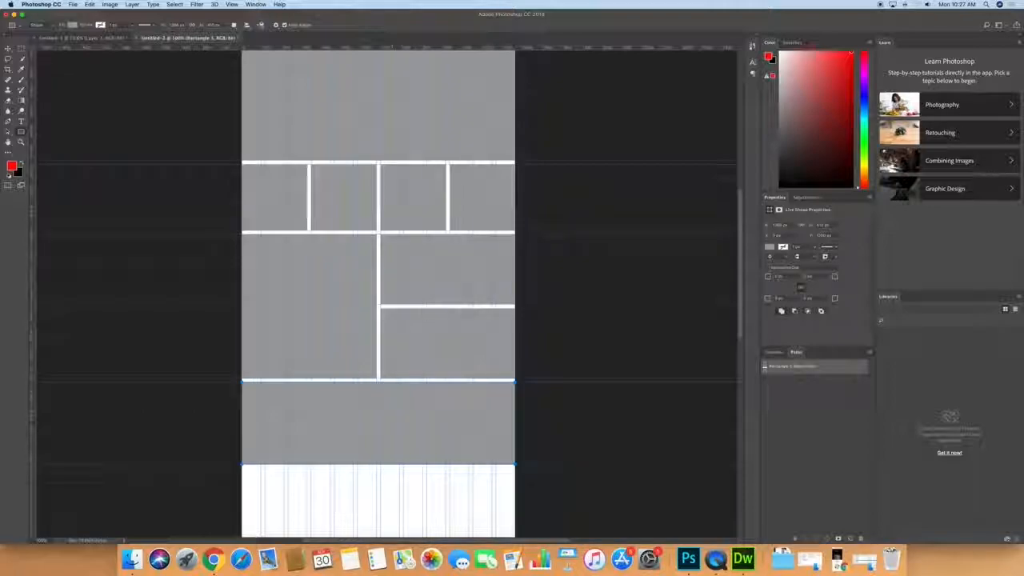
pyautogui.scroll(-3, 297, 451)
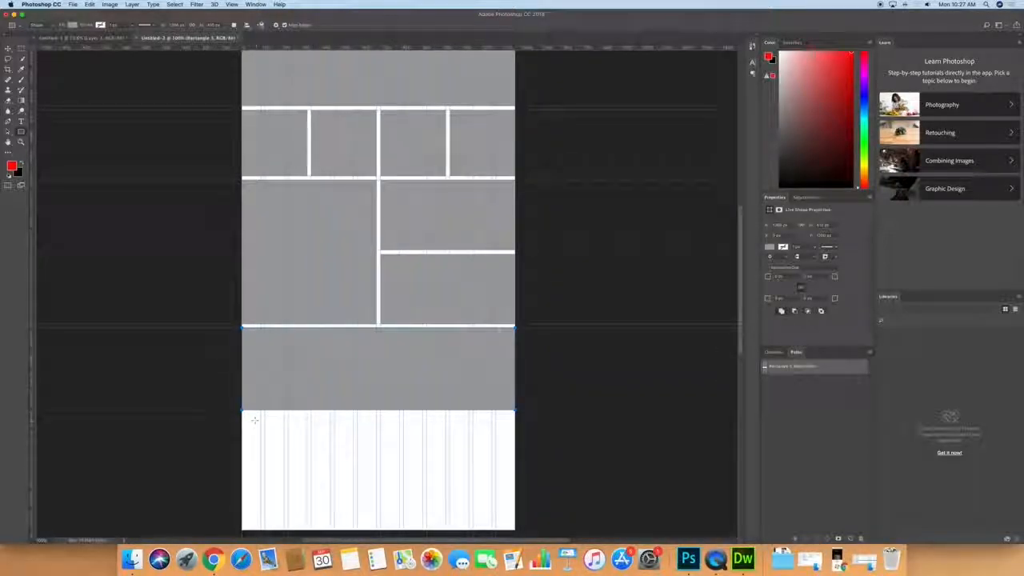
pyautogui.moveTo(242, 411); pyautogui.dragTo(515, 430)
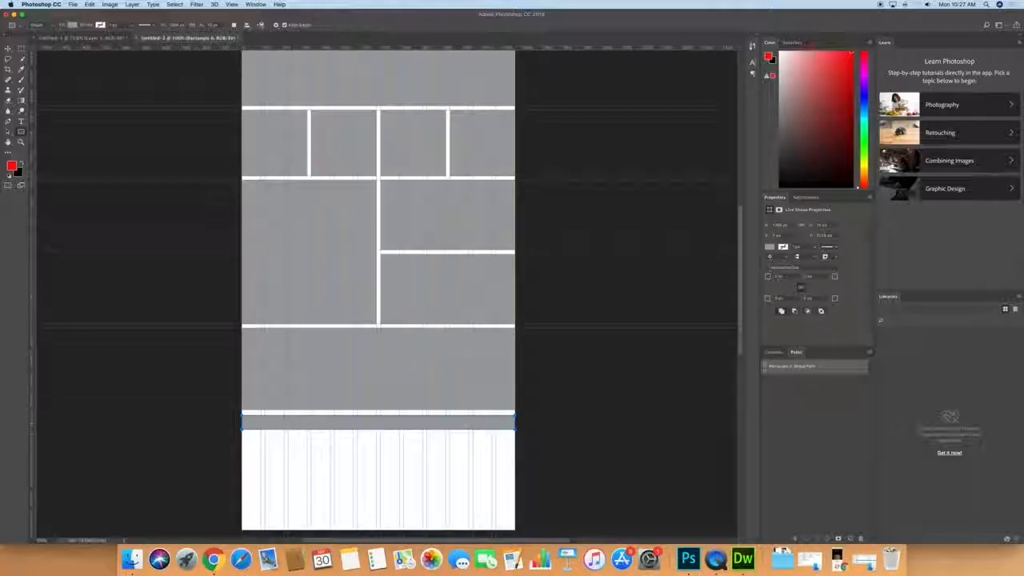
# Step: Review the blocked-out page layout from the header down to the thin strip near the bottom
pyautogui.scroll(6, 439, 430)
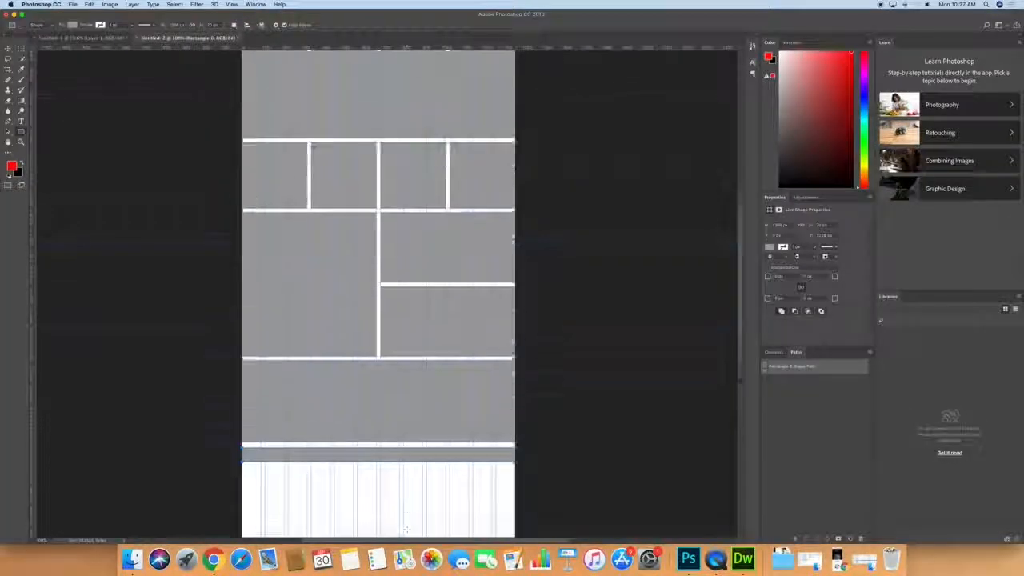
pyautogui.scroll(5, 384, 364)
pyautogui.scroll(-6, 384, 363)
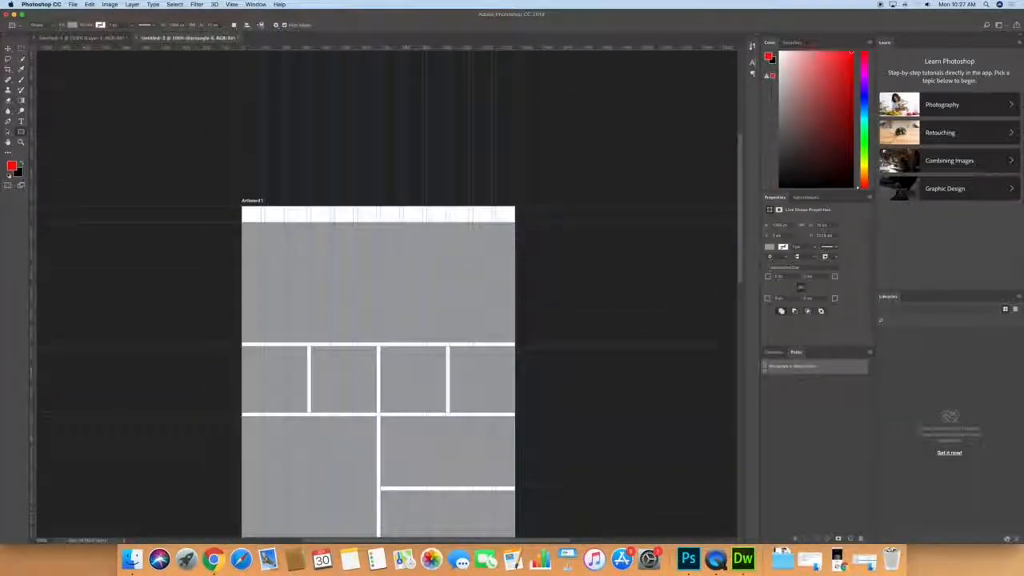
pyautogui.scroll(-2, 378, 344)
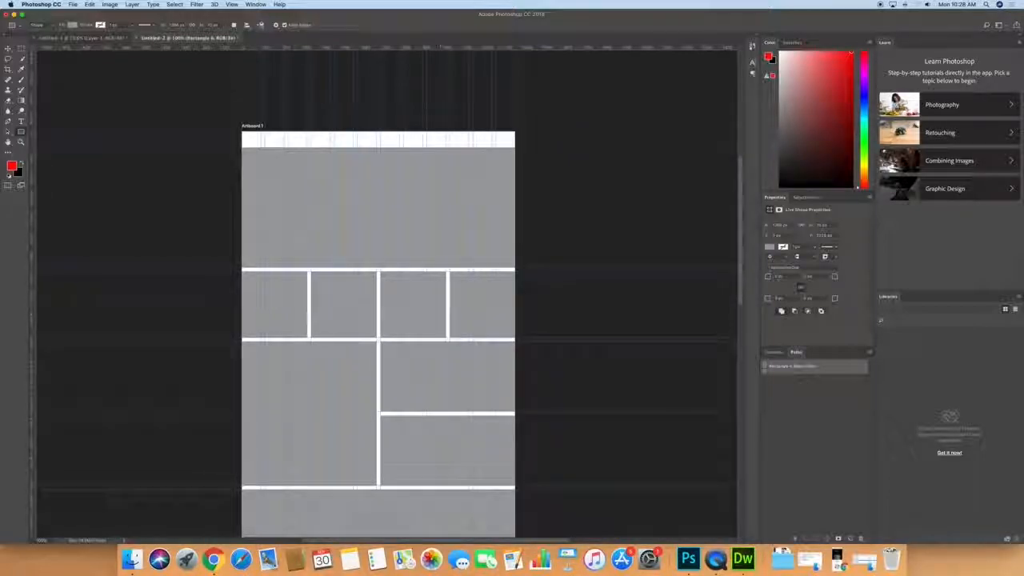
pyautogui.scroll(-5, 378, 320)
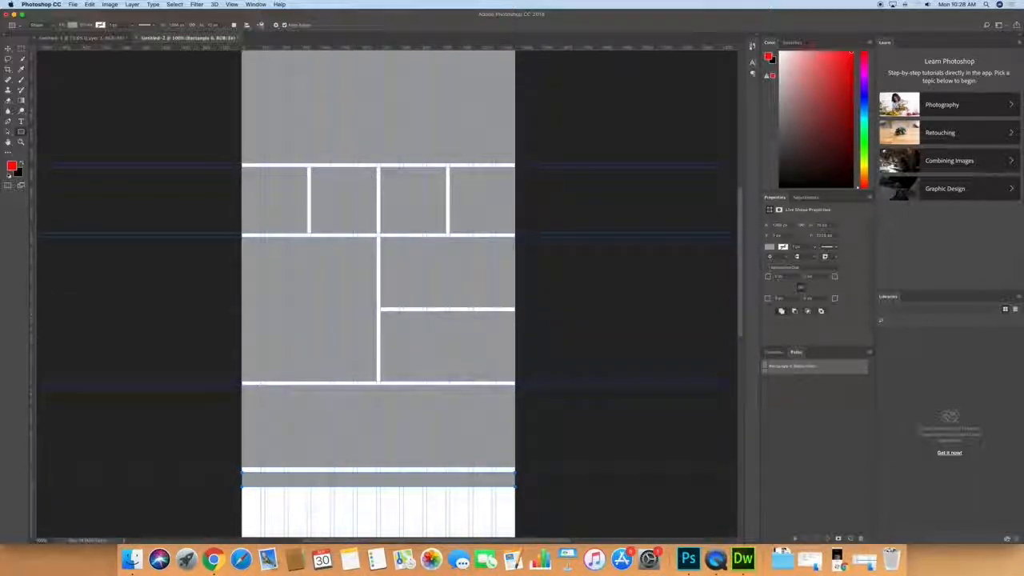
pyautogui.scroll(5, 181, 180)
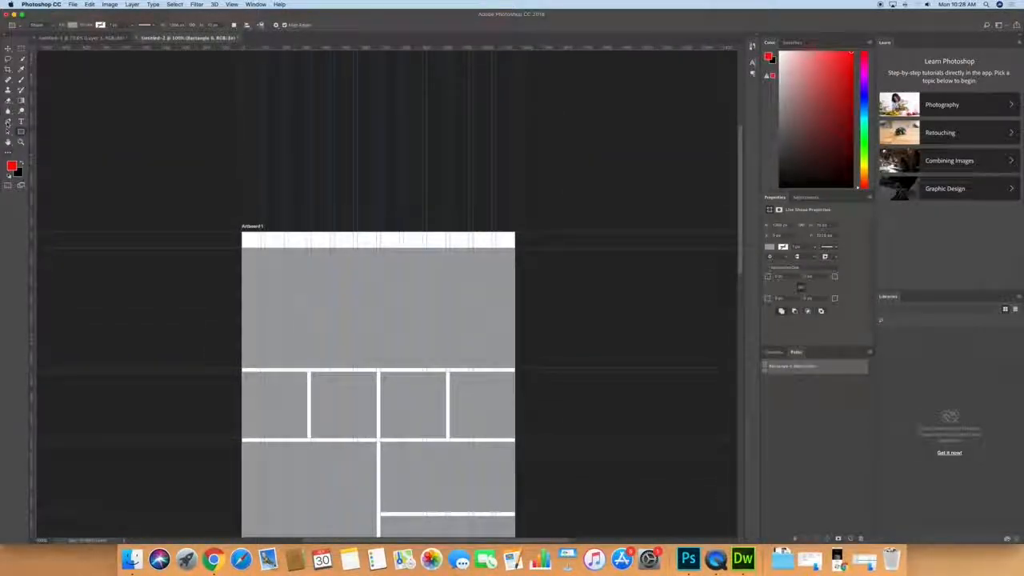
pyautogui.click(21, 121)
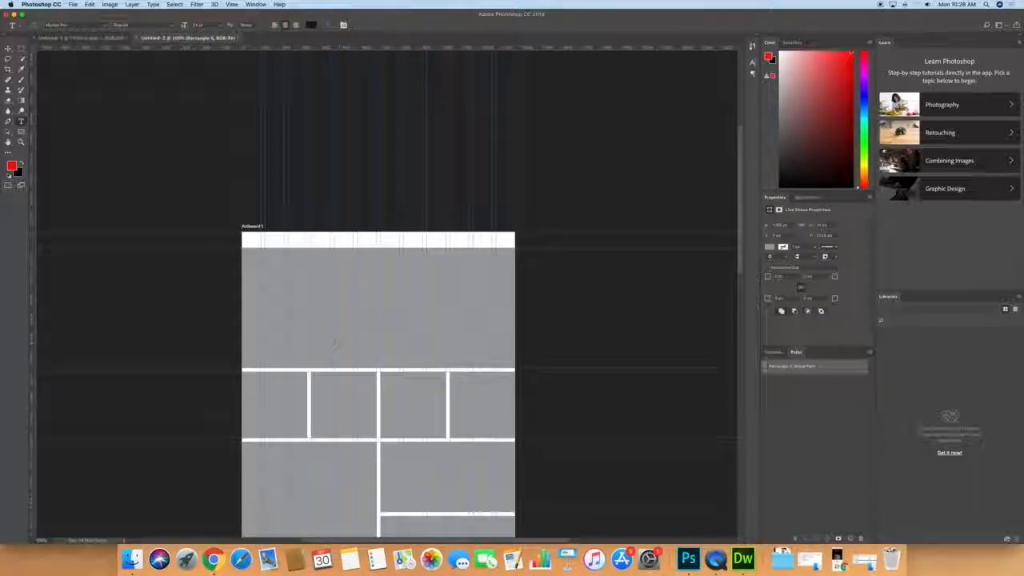
pyautogui.scroll(-4, 334, 344)
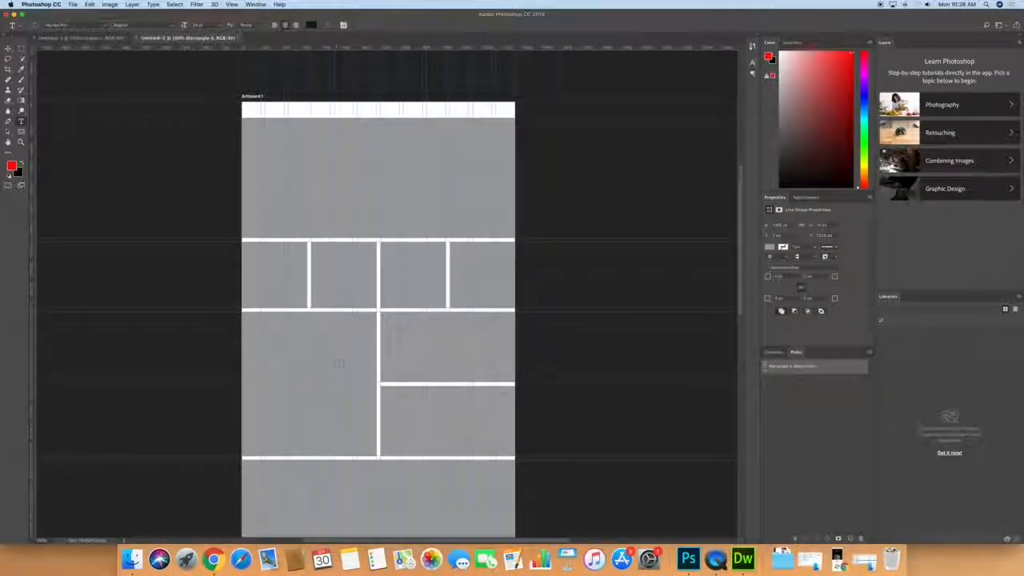
pyautogui.scroll(-1, 312, 336)
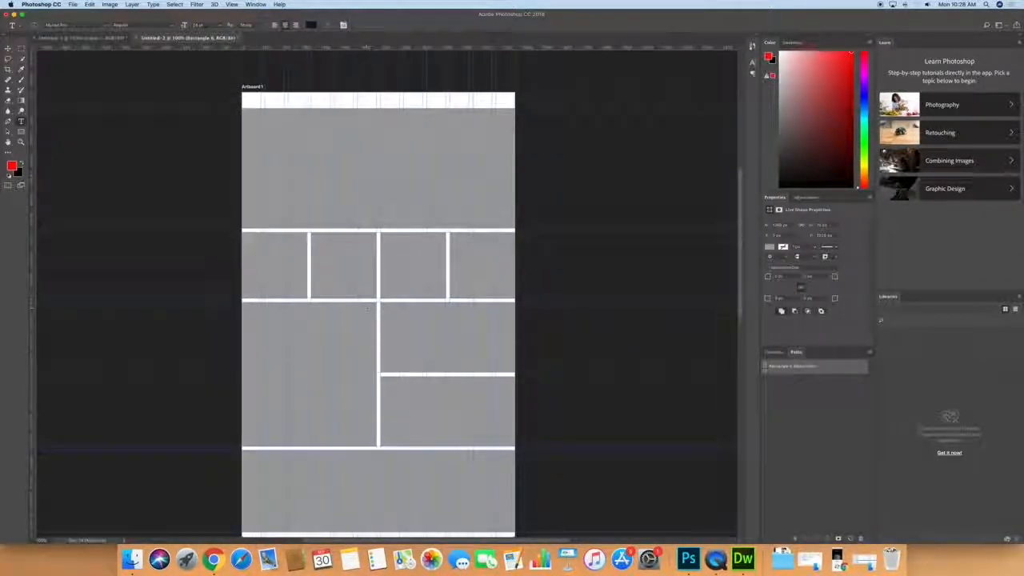
# Step: Hide all guides and look over the grey block layout without them
pyautogui.click(8, 48)
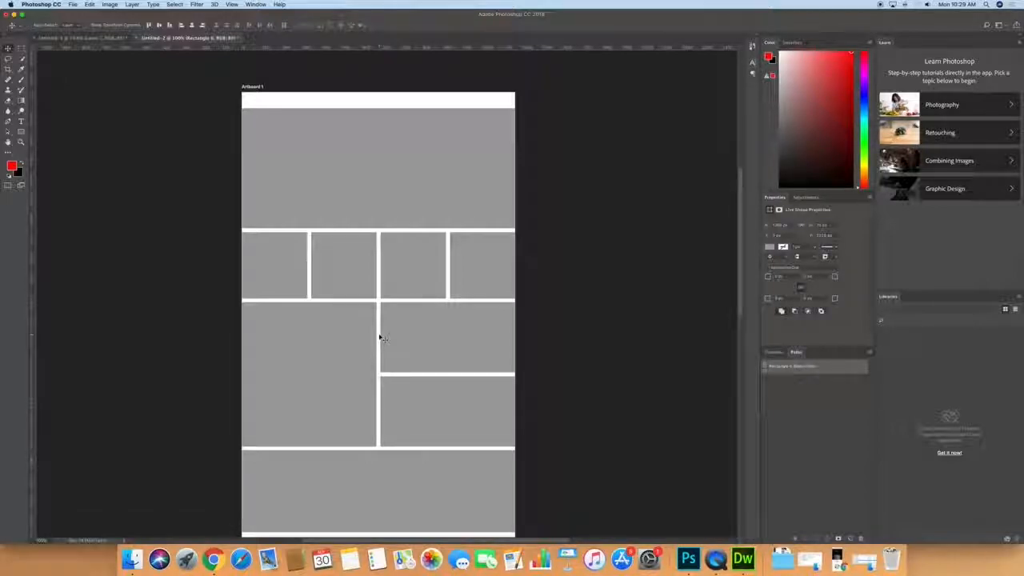
pyautogui.press('super+;')
pyautogui.press('super+;')
pyautogui.press('super+;')
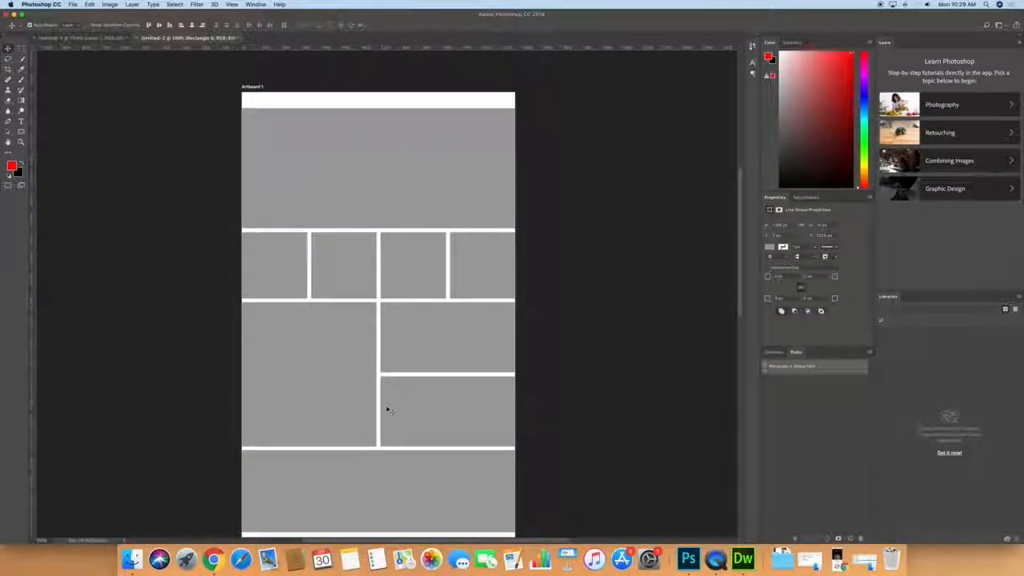
pyautogui.scroll(-5, 387, 409)
pyautogui.scroll(6, 393, 419)
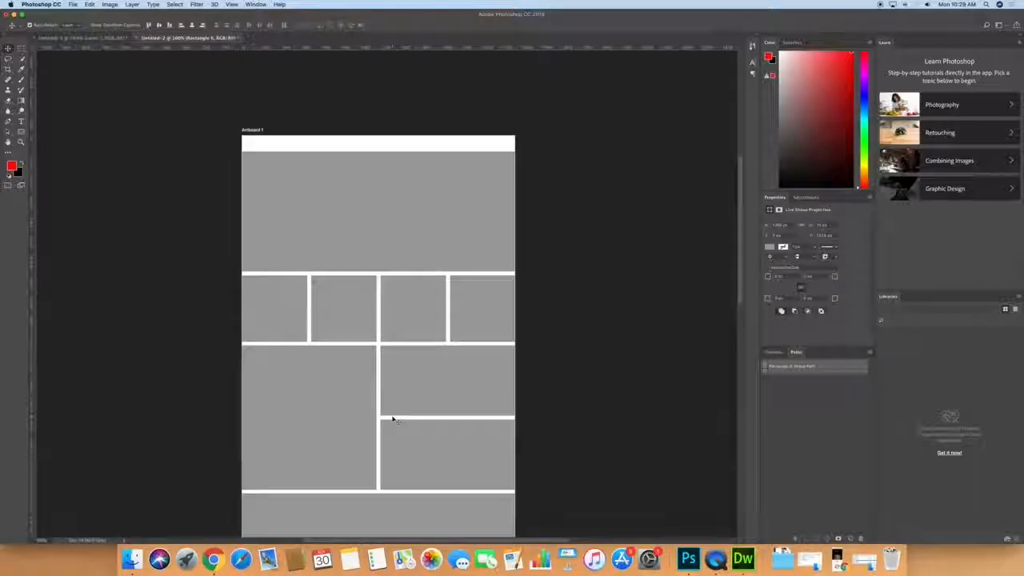
# Step: Look over the block layout without guides and show the guides again
pyautogui.scroll(-4, 393, 419)
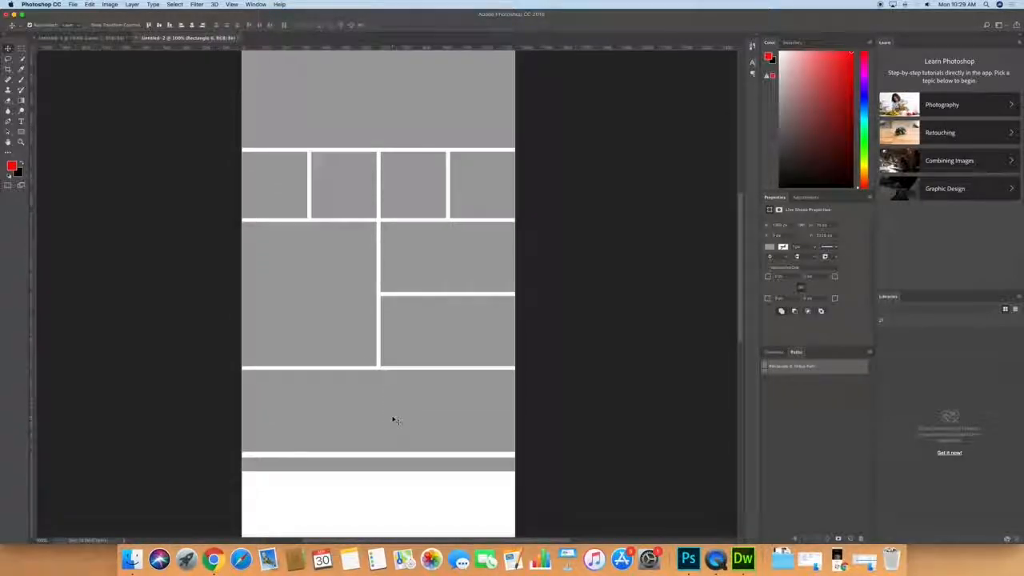
pyautogui.scroll(3, 393, 418)
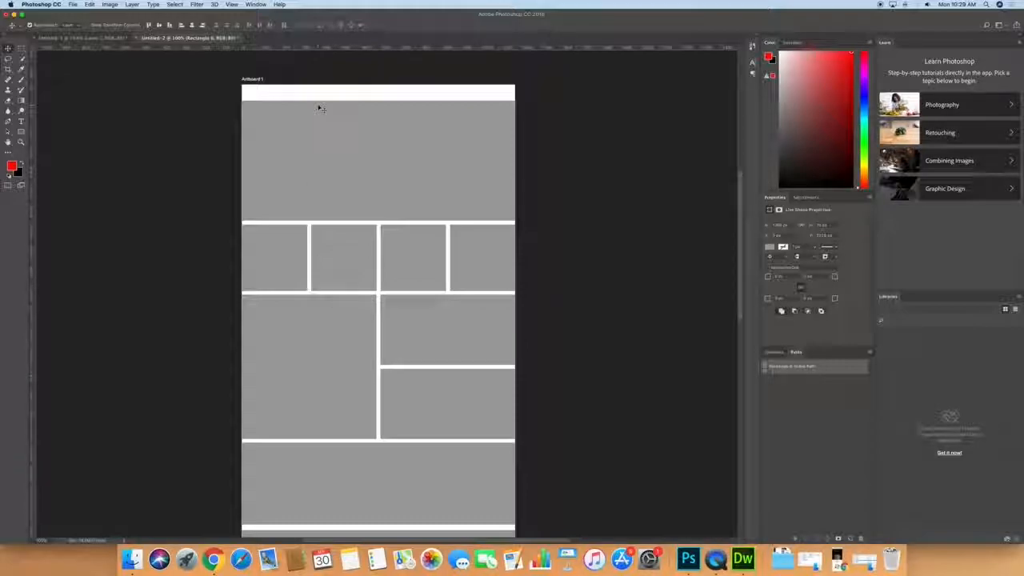
pyautogui.press('super+semicolon')
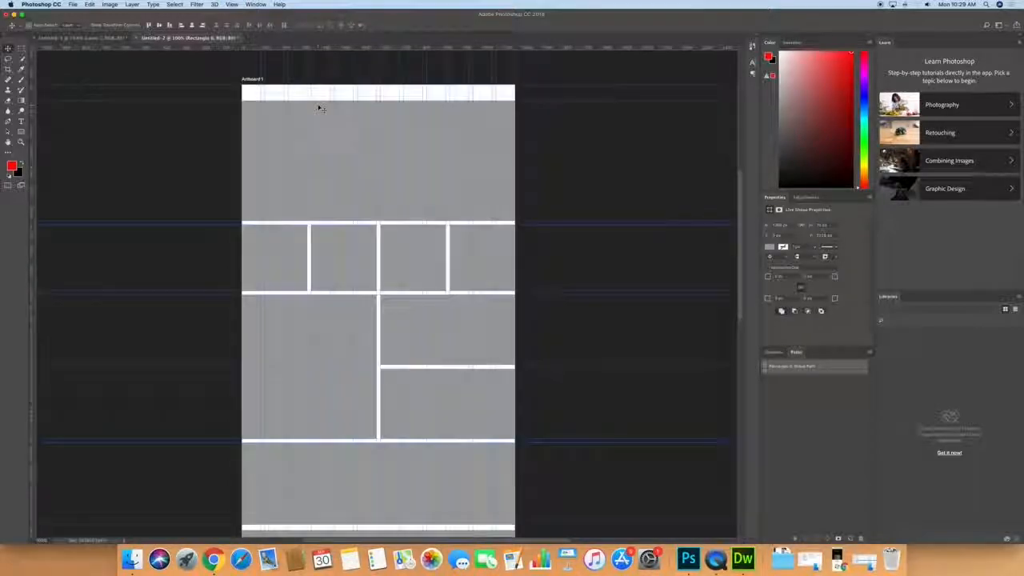
# Step: Group the layers of the four small boxes below the hero block and name the group Boxes
pyautogui.rightClick(279, 249)
pyautogui.click(291, 248)
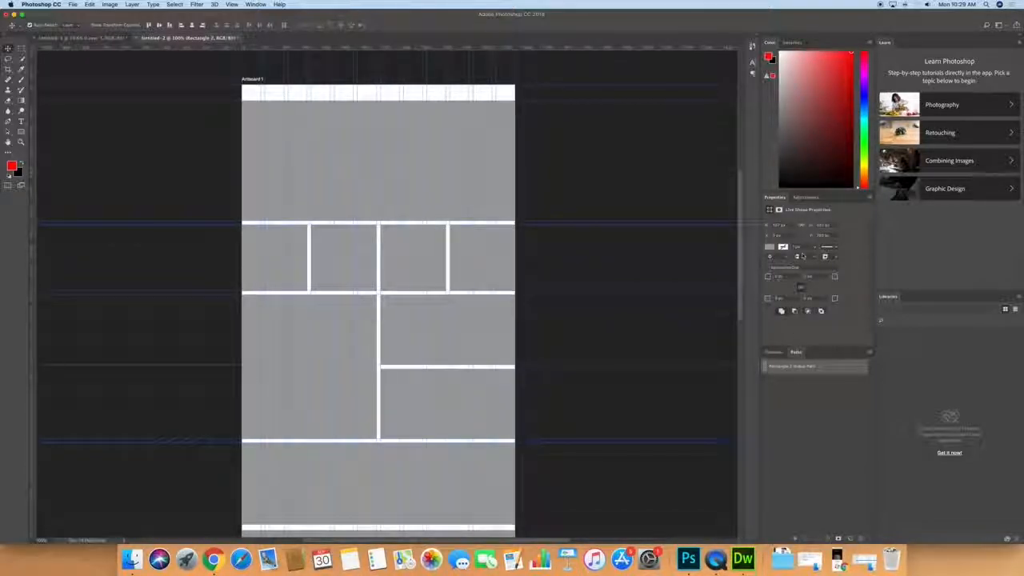
pyautogui.click(255, 4)
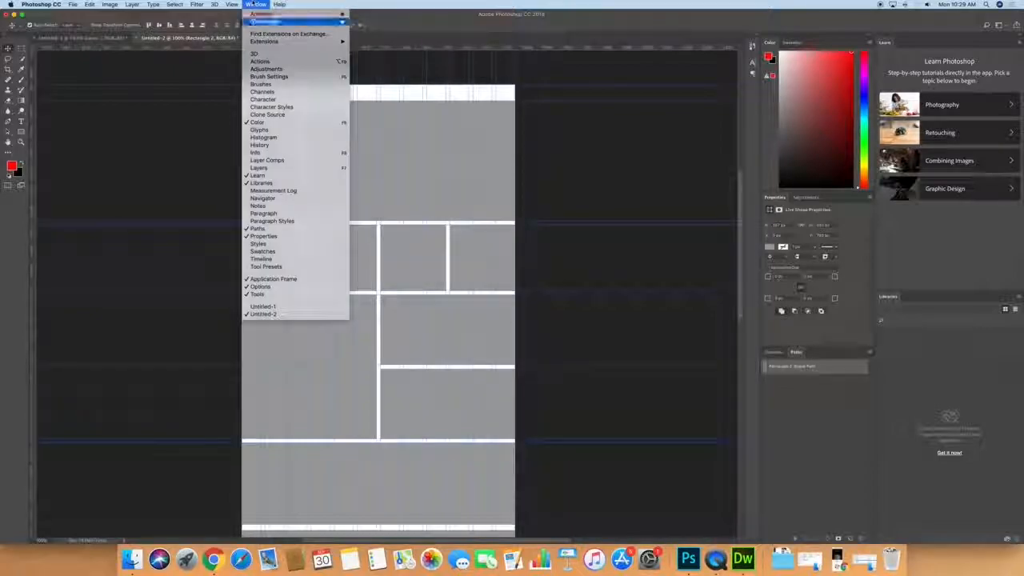
pyautogui.click(260, 168)
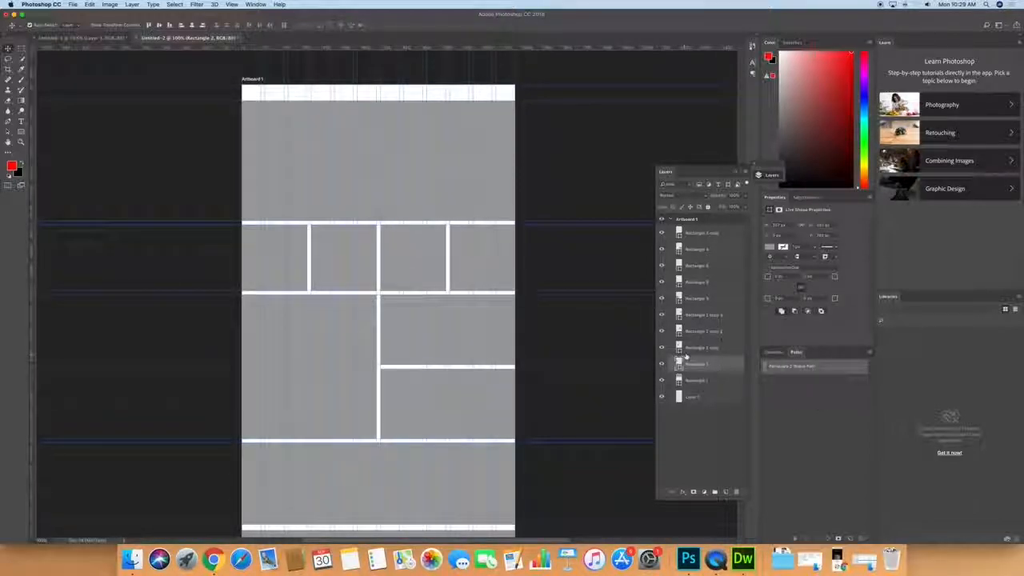
pyautogui.keyDown('shift'); pyautogui.click(708, 321); pyautogui.keyUp('shift')
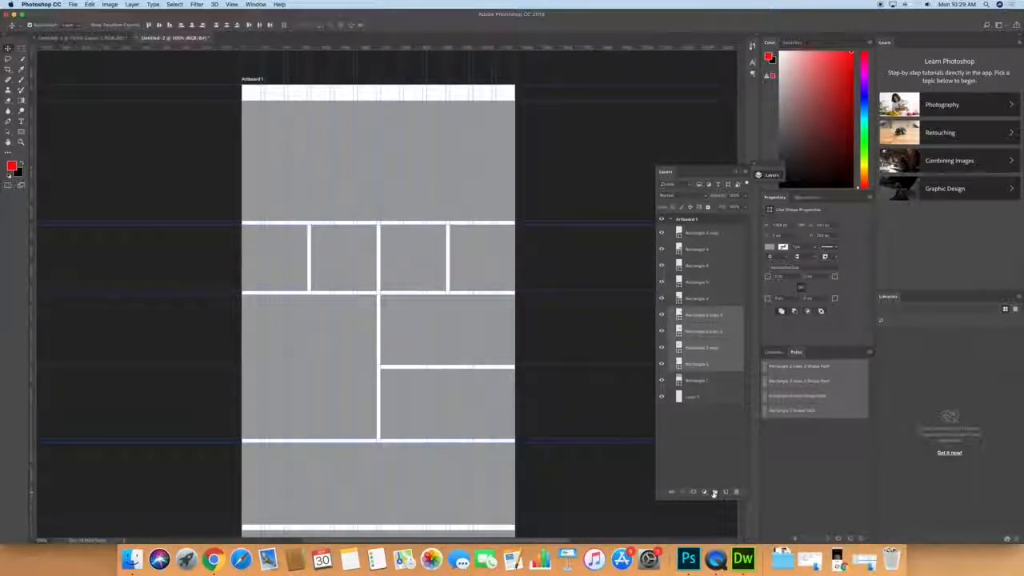
pyautogui.click(714, 492)
pyautogui.doubleClick(697, 312)
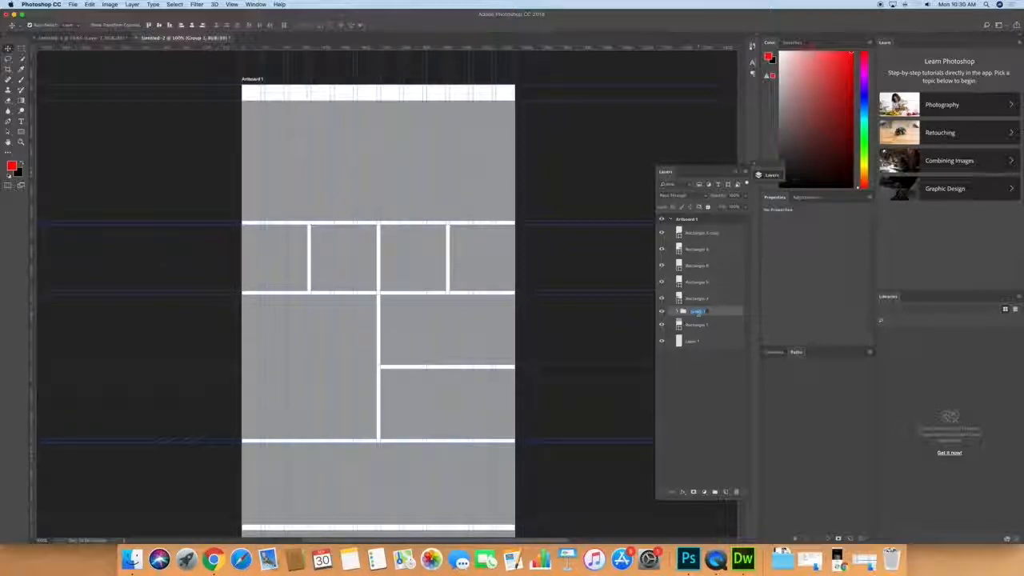
pyautogui.write('Boxew')
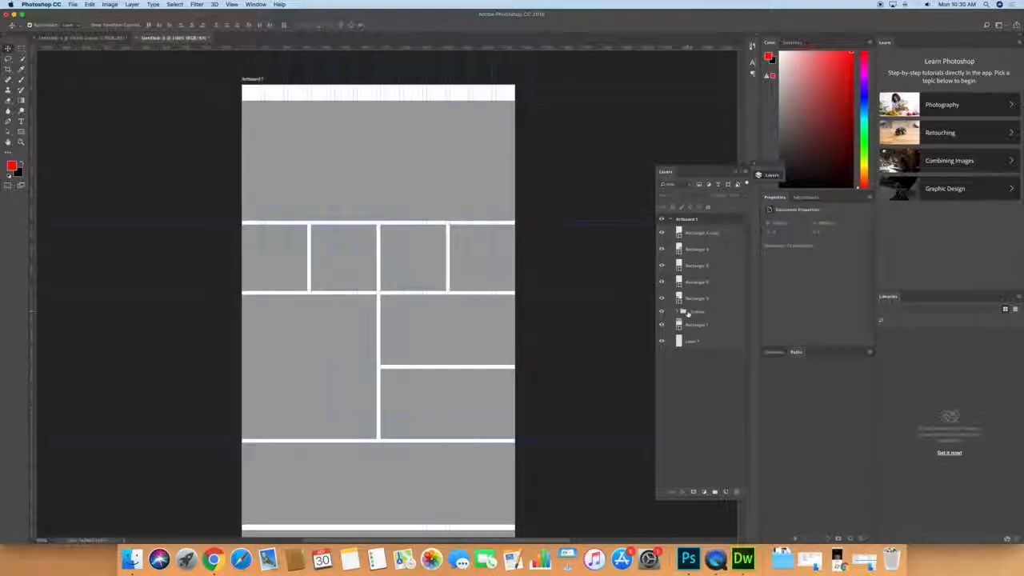
pyautogui.click(687, 314)
# Step: Identify which layers hold the large left block and the two stacked right blocks by selecting them and toggling layer visibility
pyautogui.click(320, 330)
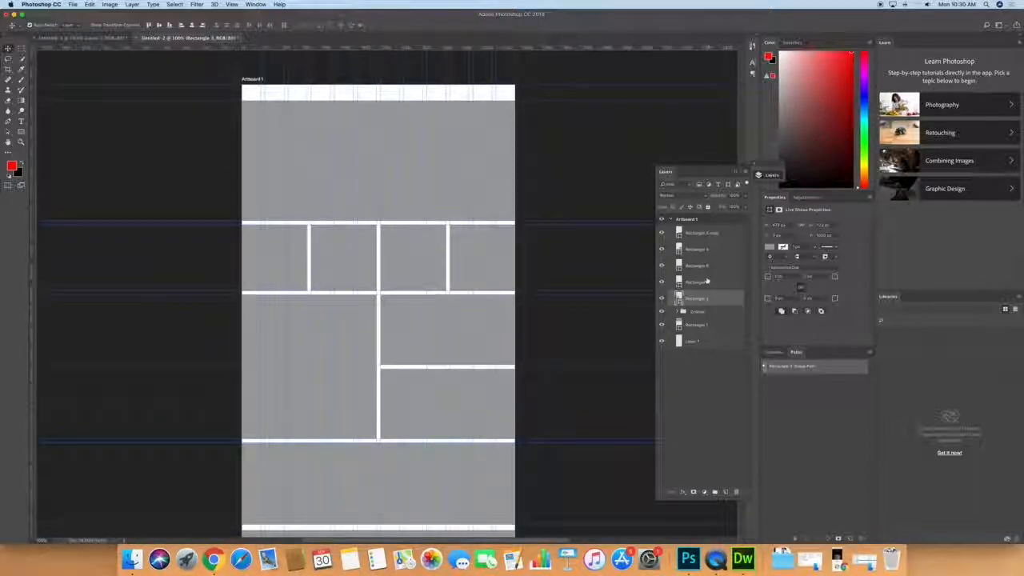
pyautogui.rightClick(414, 331)
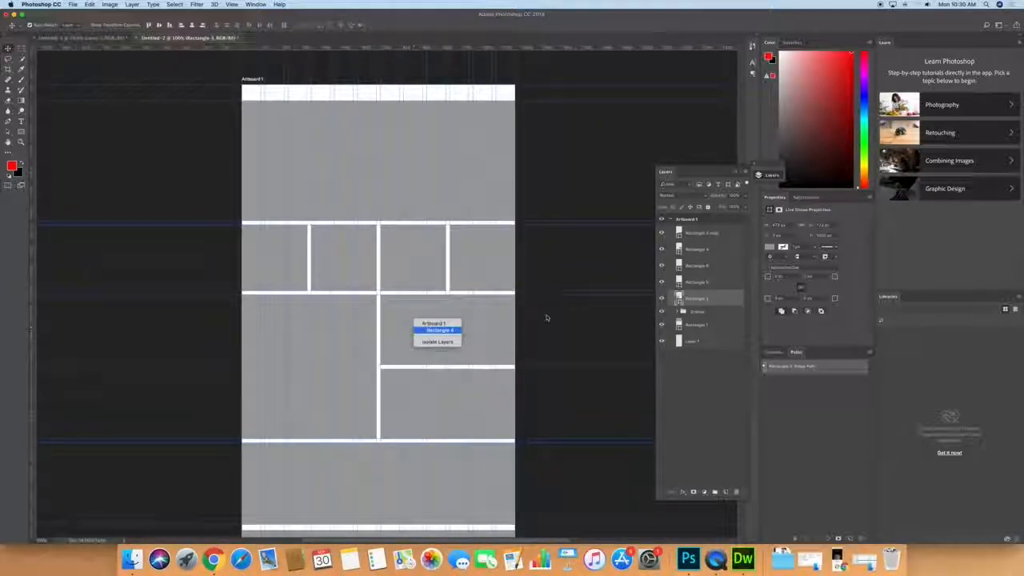
pyautogui.rightClick(456, 398)
pyautogui.click(463, 395)
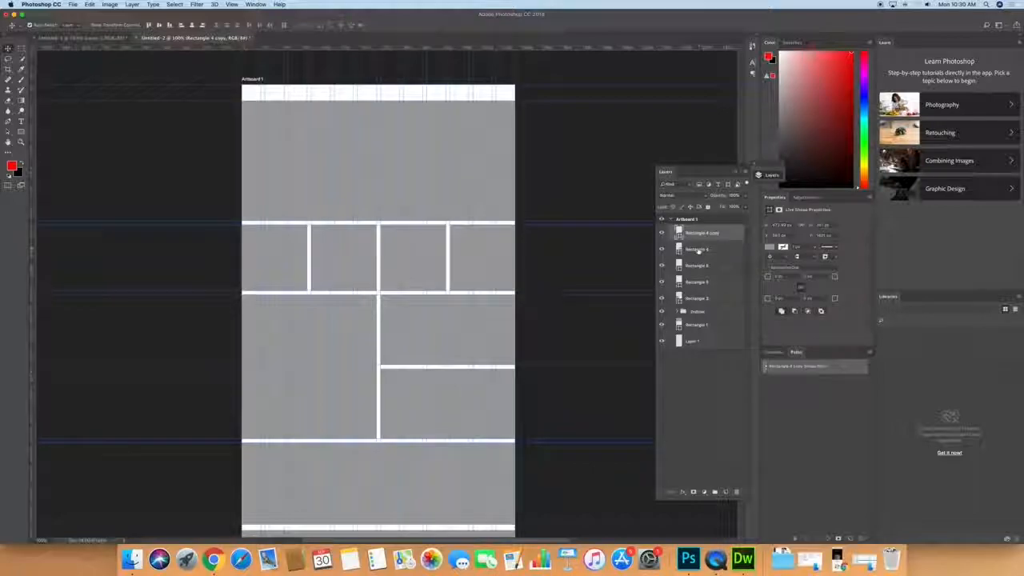
pyautogui.keyDown('shift'); pyautogui.click(697, 250); pyautogui.keyUp('shift')
pyautogui.click(662, 249)
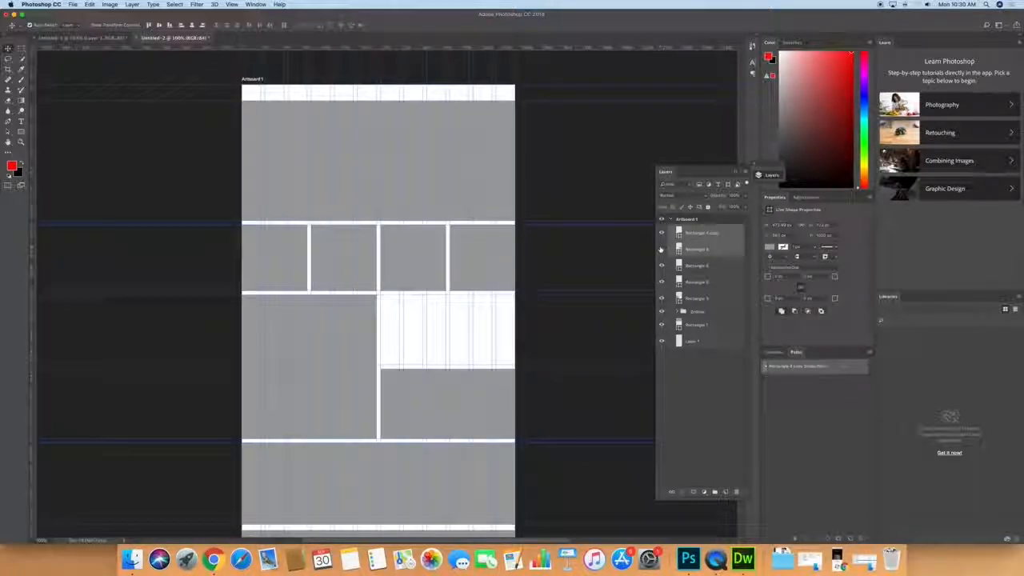
pyautogui.click(662, 248)
pyautogui.click(662, 265)
pyautogui.click(662, 265)
pyautogui.click(662, 298)
pyautogui.click(661, 298)
# Step: Move the large left block's layer directly beneath the two stacked blocks' layers and group all three
pyautogui.moveTo(696, 299); pyautogui.dragTo(706, 250)
pyautogui.click(704, 235)
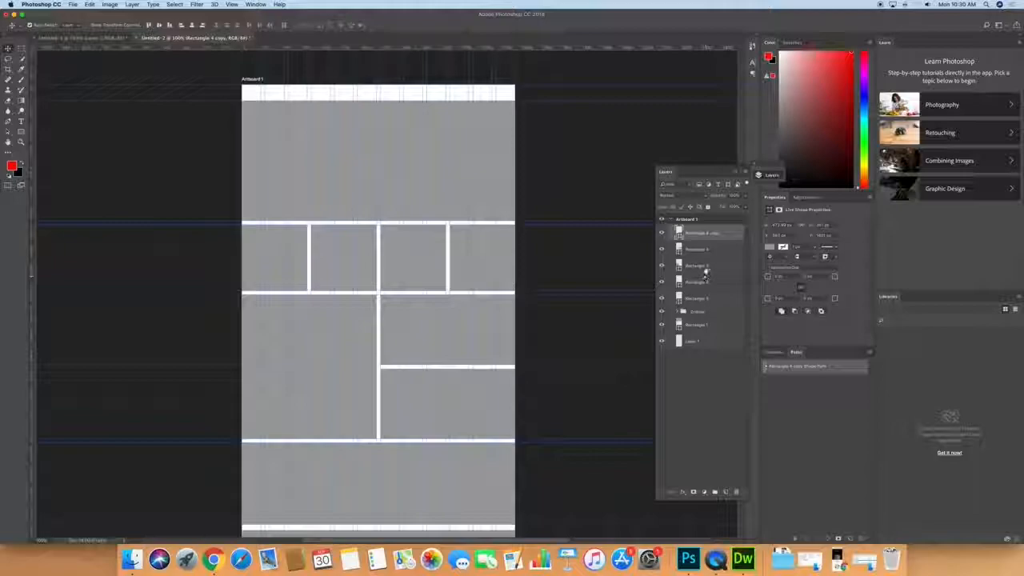
pyautogui.click(706, 269)
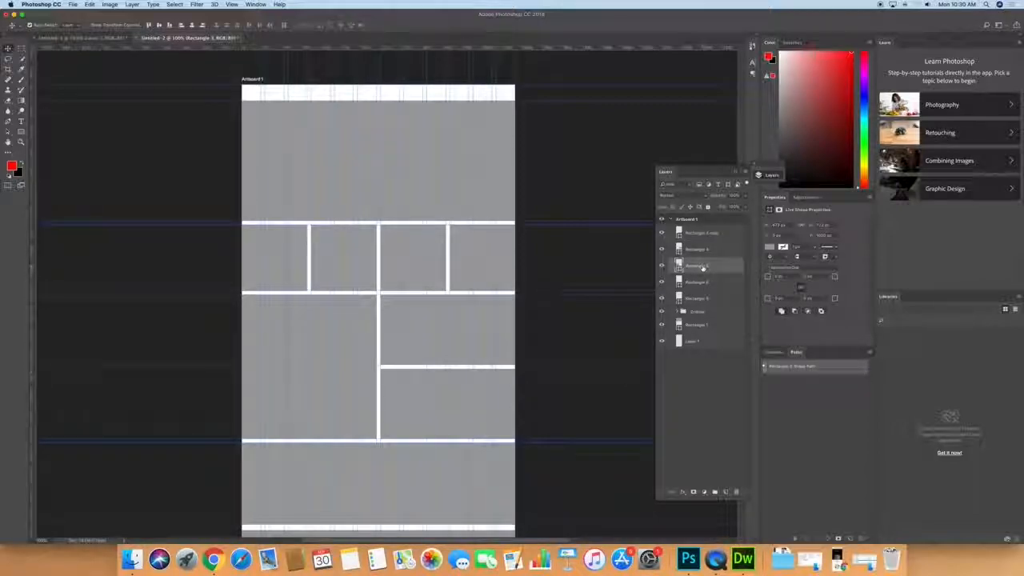
pyautogui.keyDown('shift'); pyautogui.click(698, 233); pyautogui.keyUp('shift')
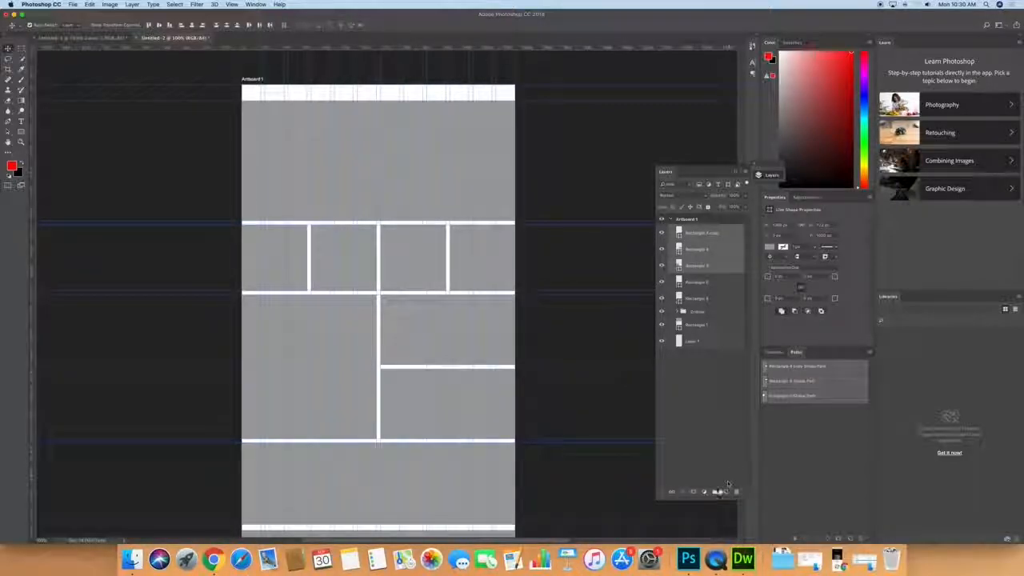
pyautogui.click(714, 490)
# Step: Name the new group of the large block and two stacked blocks row3
pyautogui.doubleClick(696, 229)
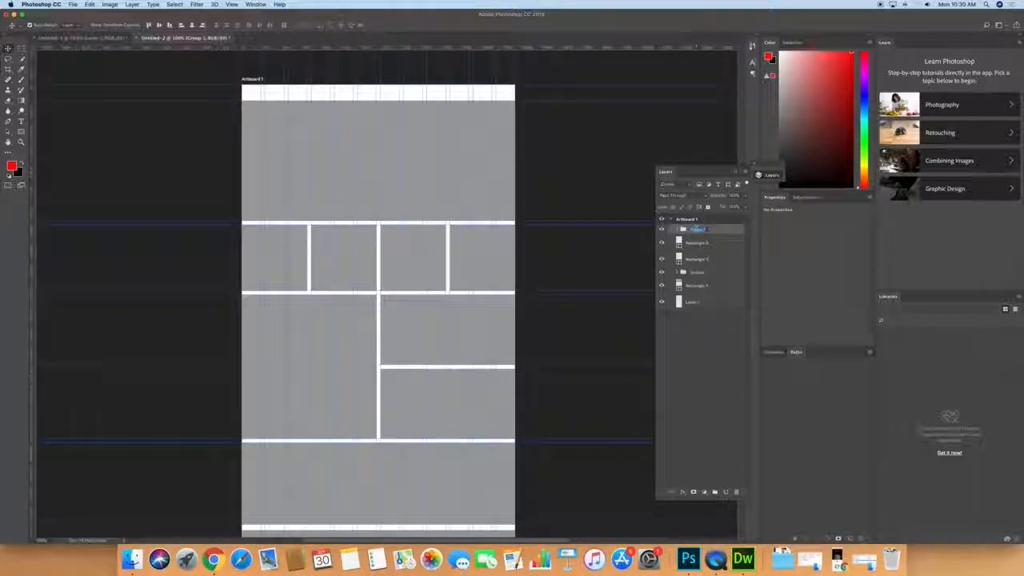
pyautogui.write('row3')
pyautogui.click(716, 378)
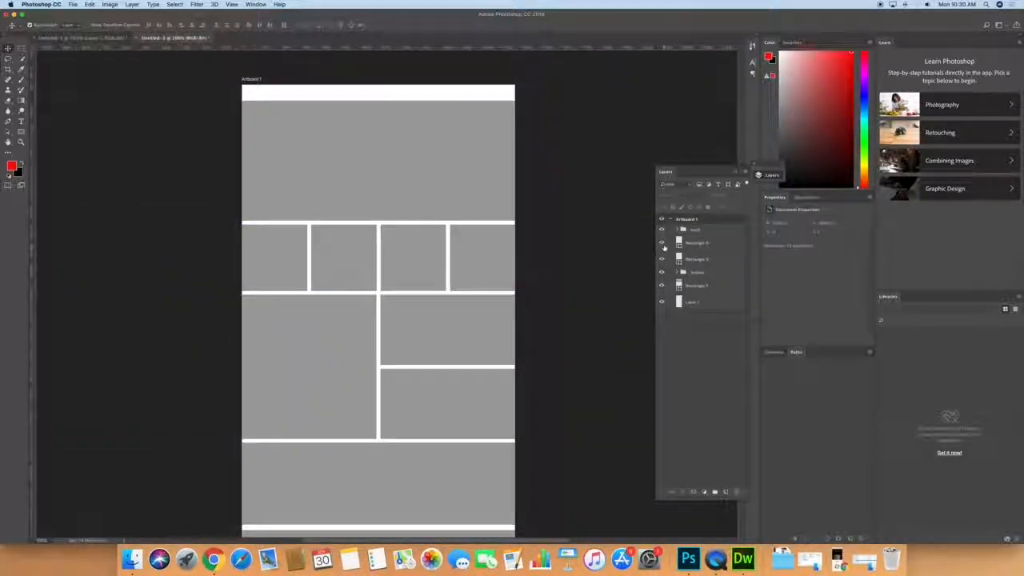
# Step: Rename the thin bottom strip's layer footer and the layer of the full-width block above it map
pyautogui.doubleClick(694, 243)
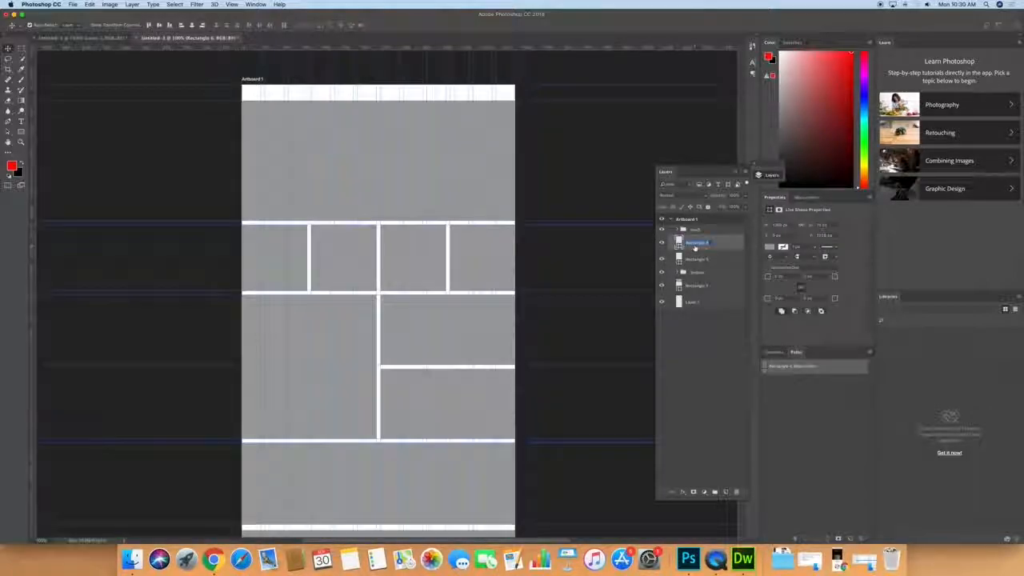
pyautogui.write('footer')
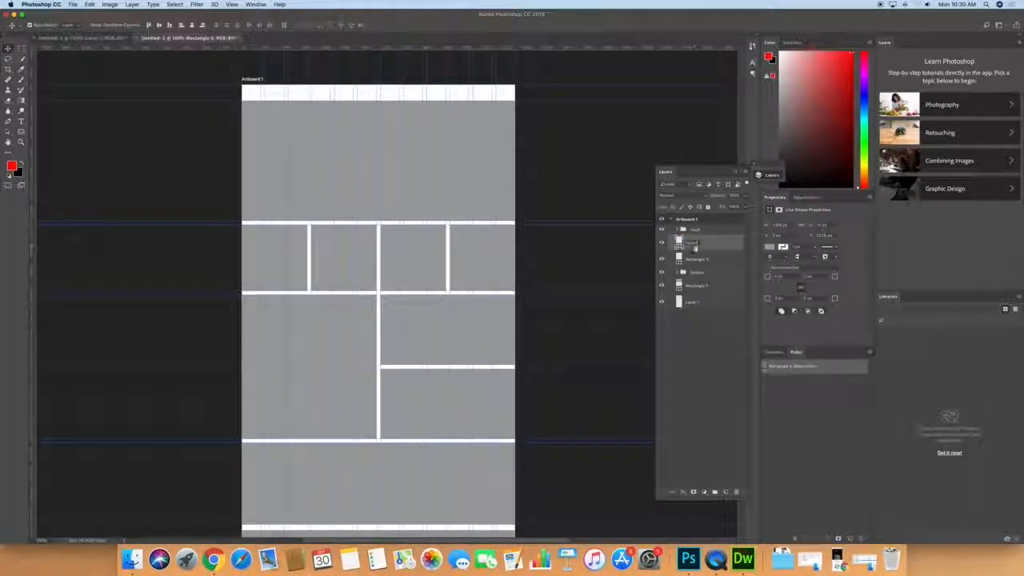
pyautogui.click(677, 260)
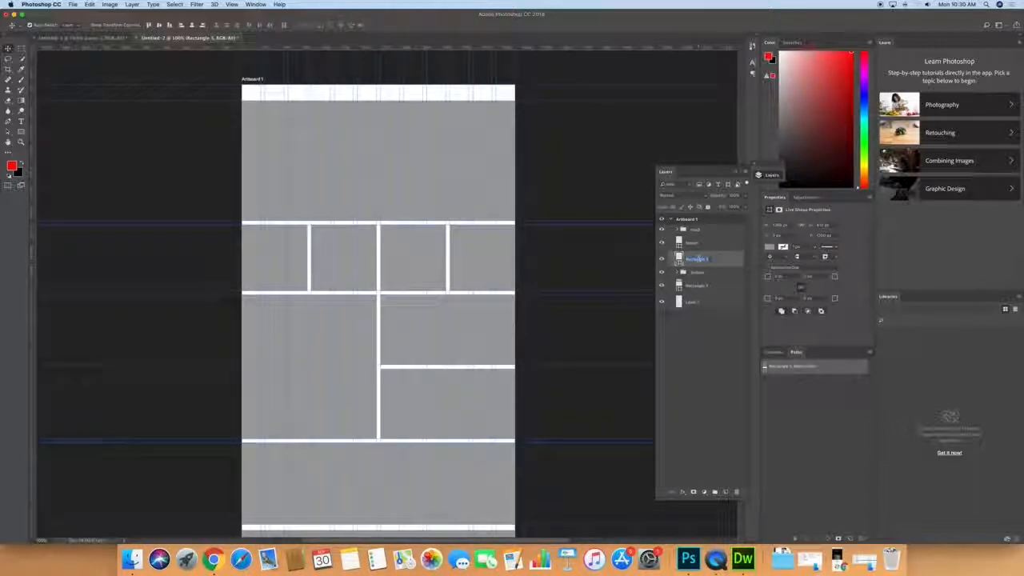
pyautogui.write('mi')
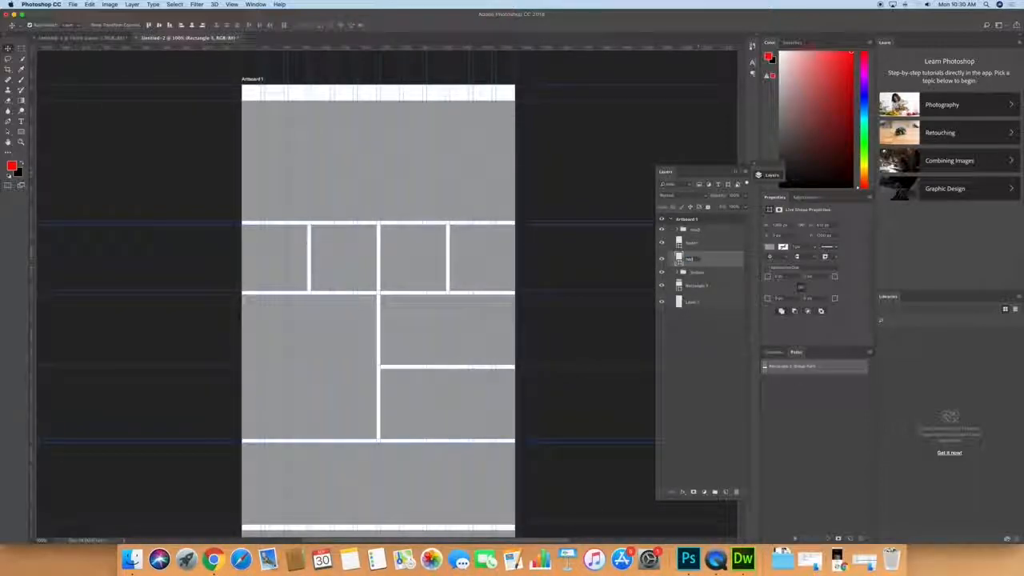
pyautogui.write('d')
pyautogui.press('Return')
pyautogui.click(696, 347)
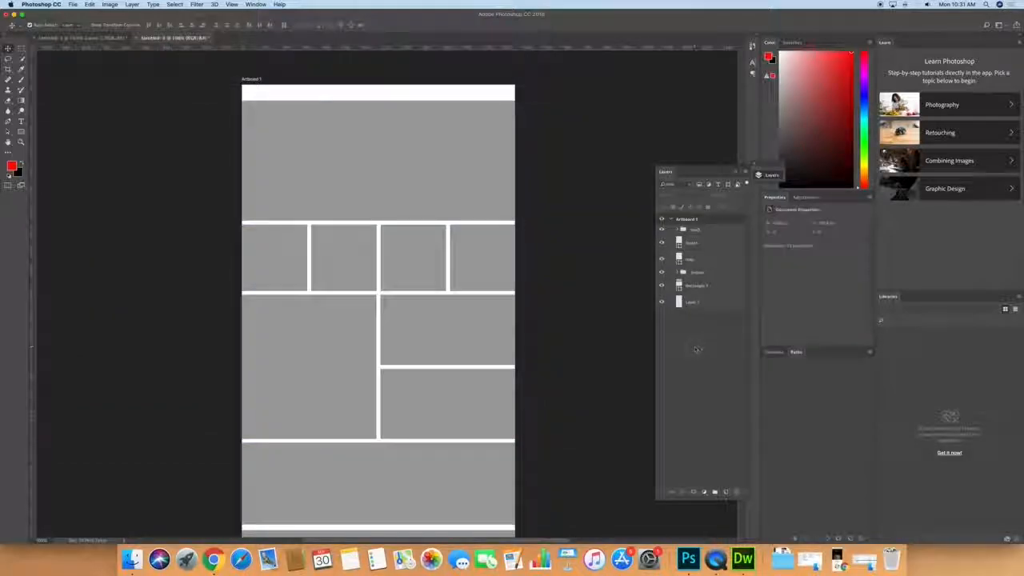
# Step: Rename the layer of the large rectangle below the white header hero image
pyautogui.click(688, 285)
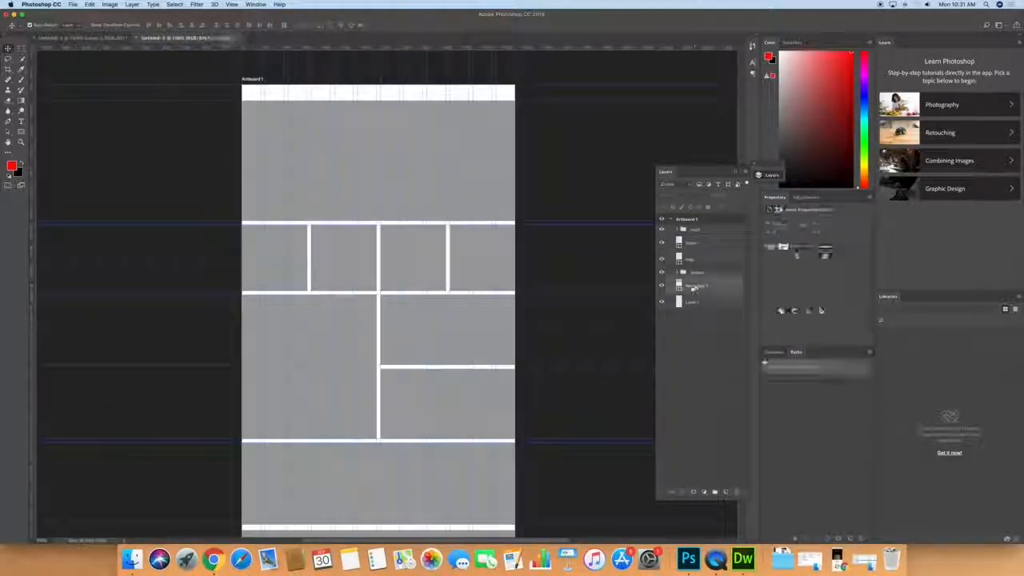
pyautogui.doubleClick(700, 288)
pyautogui.write('hero')
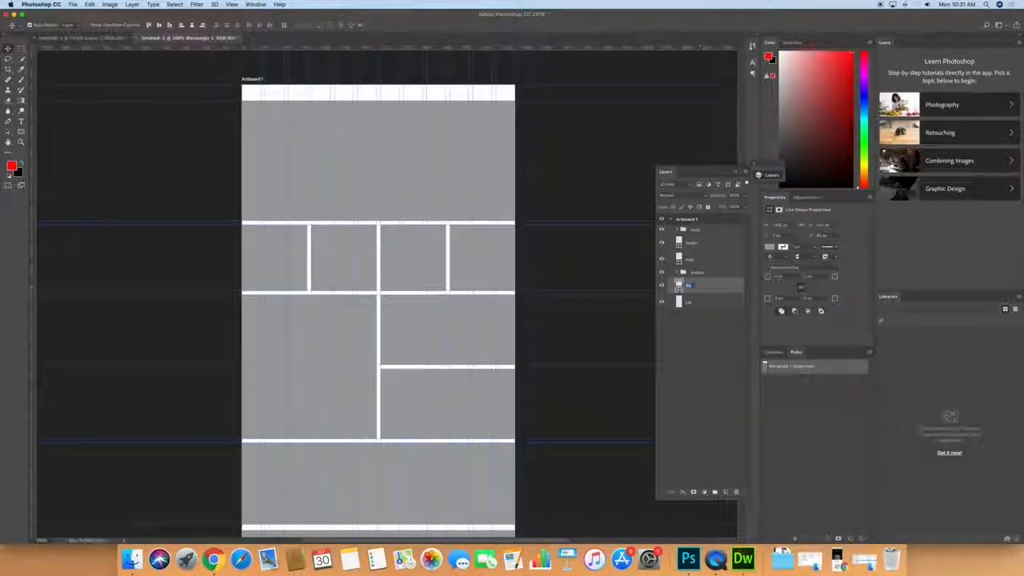
pyautogui.write('image')
pyautogui.press('Return')
pyautogui.click(703, 329)
# Step: Add the text "logo" above the base layer and position it at the left end of the white header bar
pyautogui.click(695, 302)
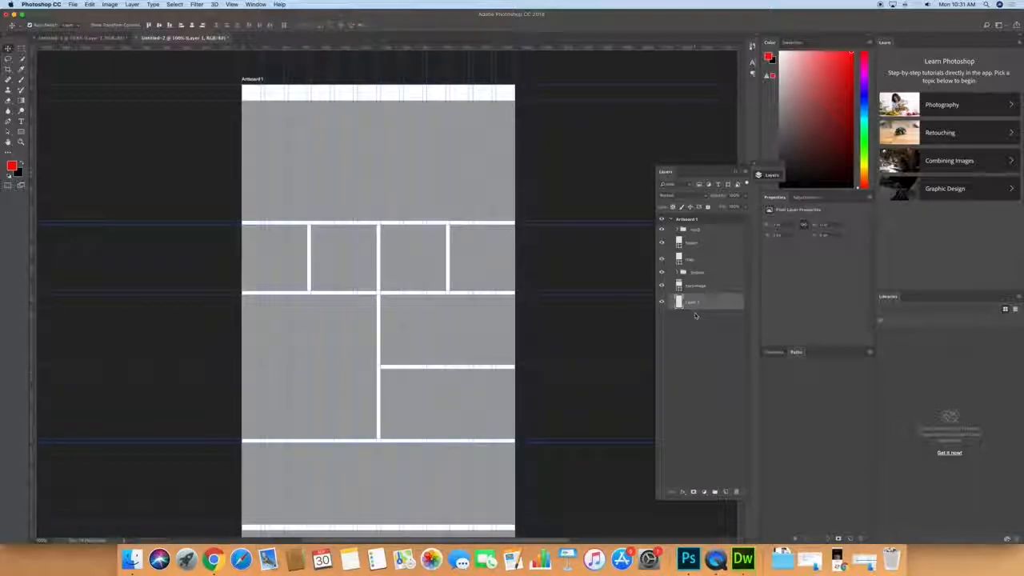
pyautogui.click(21, 121)
pyautogui.click(248, 95)
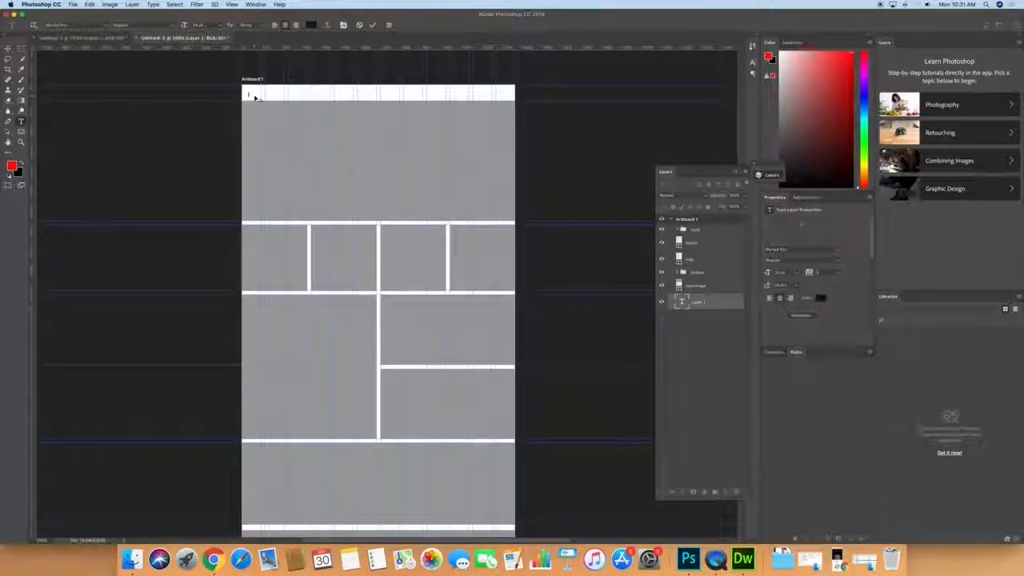
pyautogui.click(8, 48)
pyautogui.moveTo(245, 96); pyautogui.dragTo(255, 94)
# Step: Set the logo text to 48 pt and all caps
pyautogui.doubleClick(680, 300)
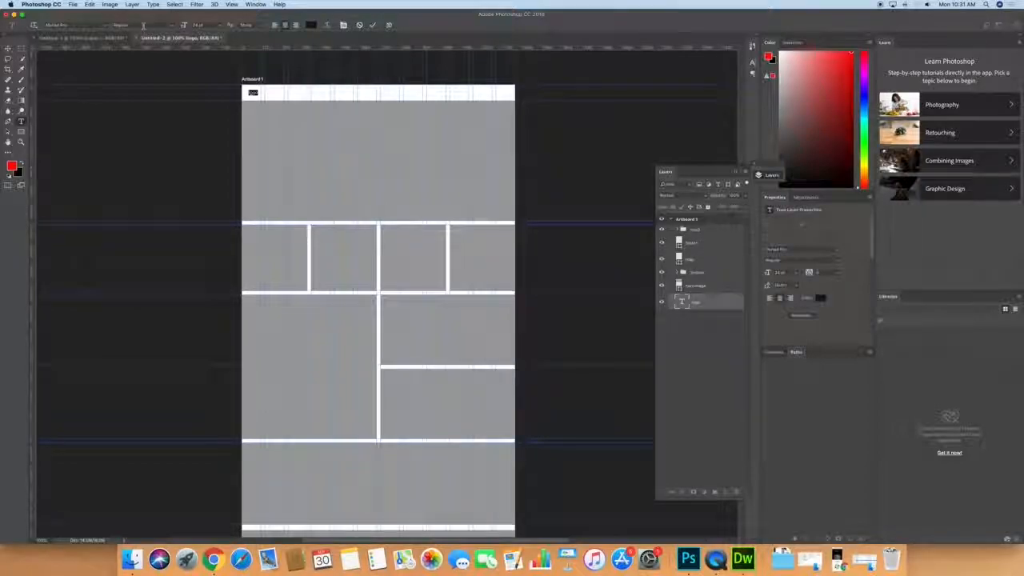
pyautogui.click(219, 26)
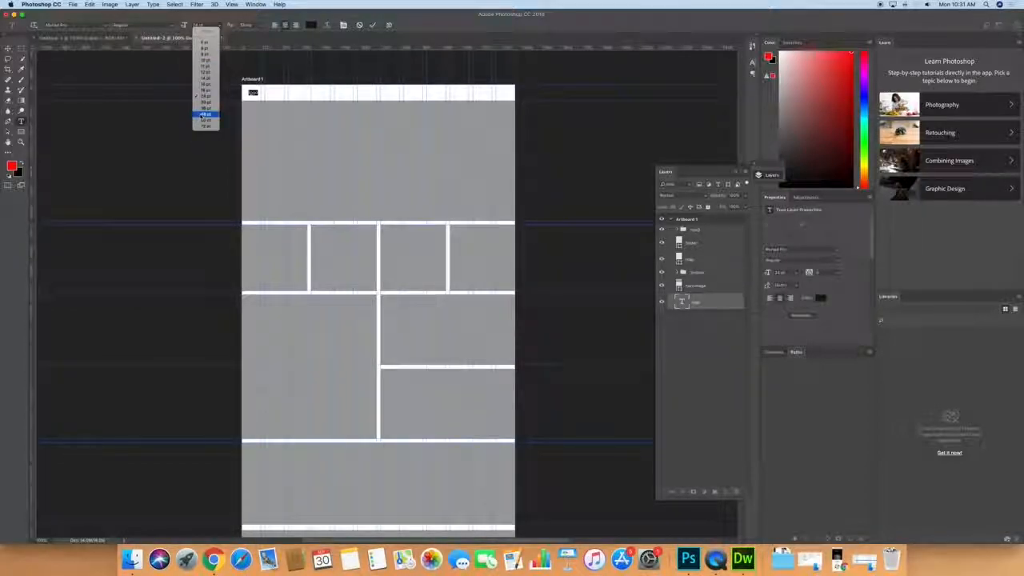
pyautogui.click(200, 117)
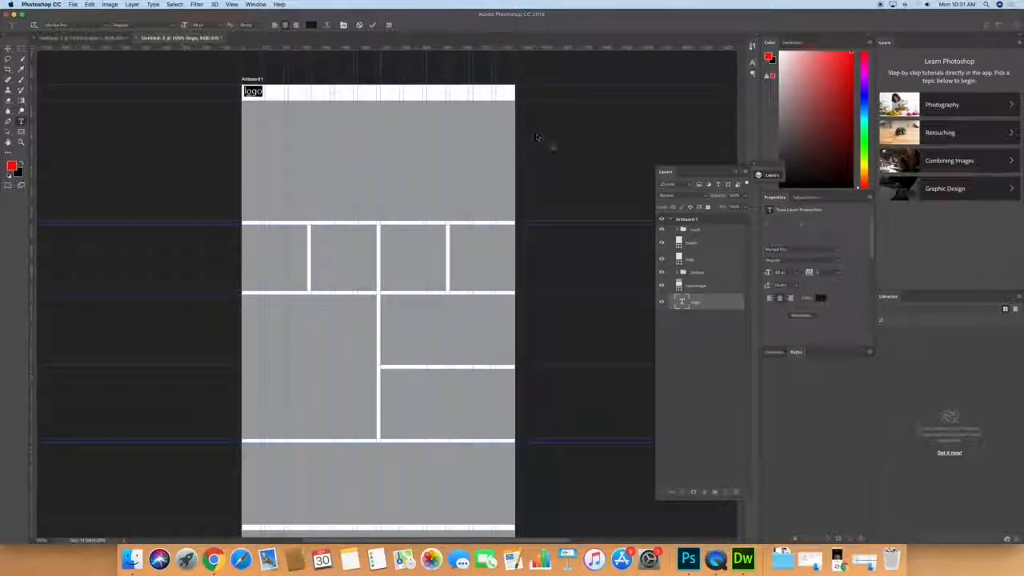
pyautogui.click(757, 175)
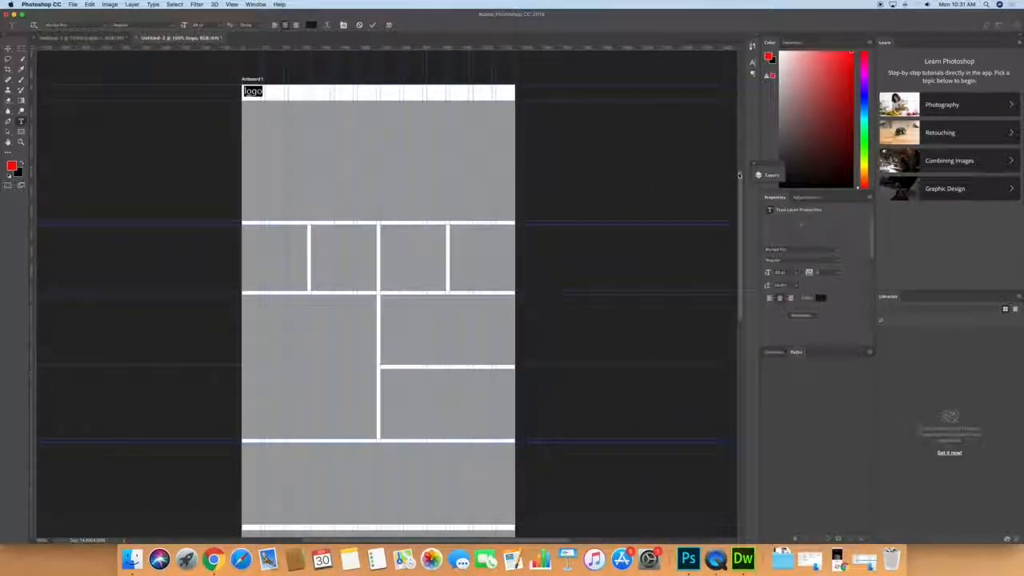
pyautogui.click(752, 66)
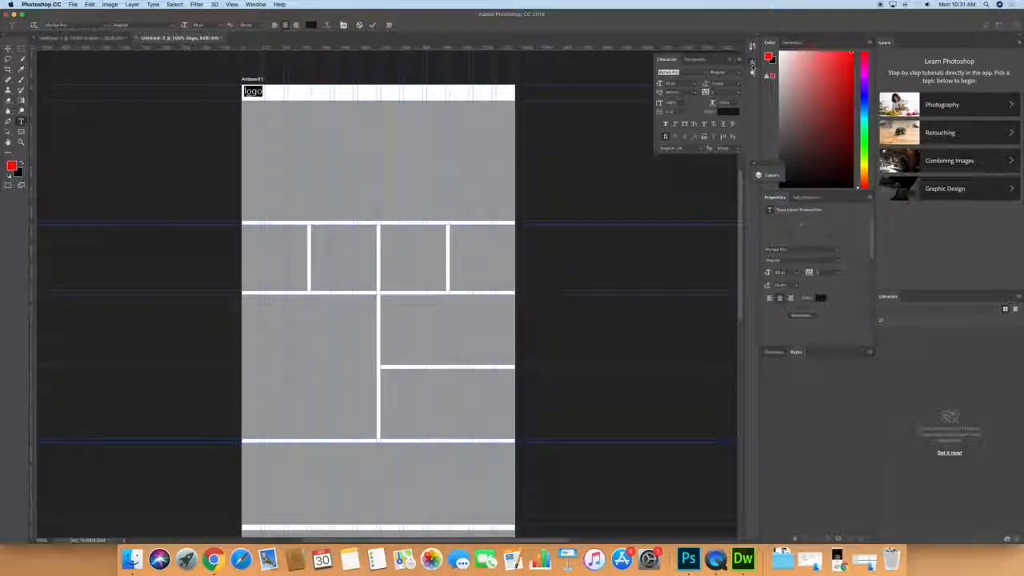
pyautogui.click(693, 124)
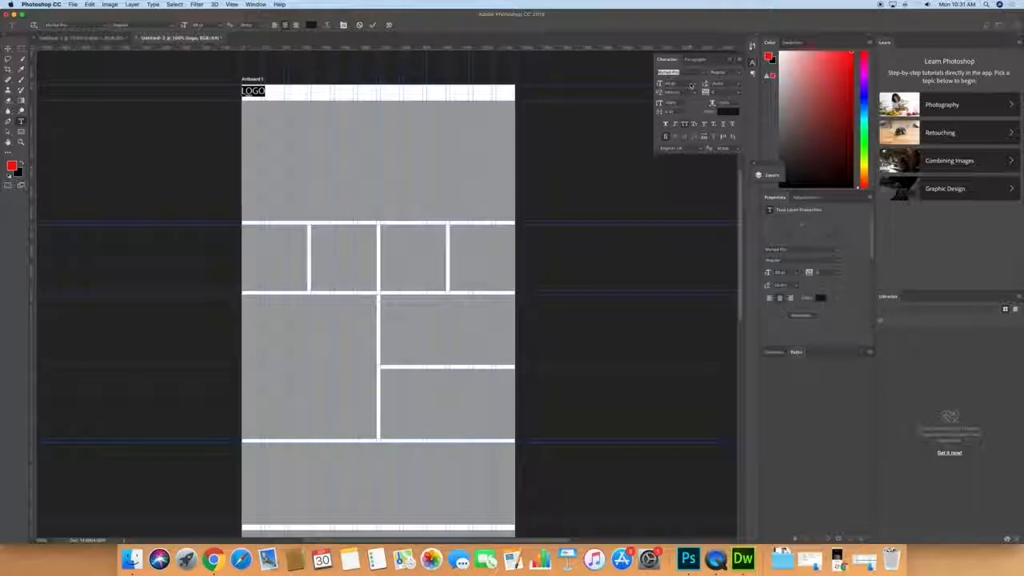
# Step: Reduce the logo text's size slightly and reposition it within the left end of the header bar
pyautogui.click(660, 84)
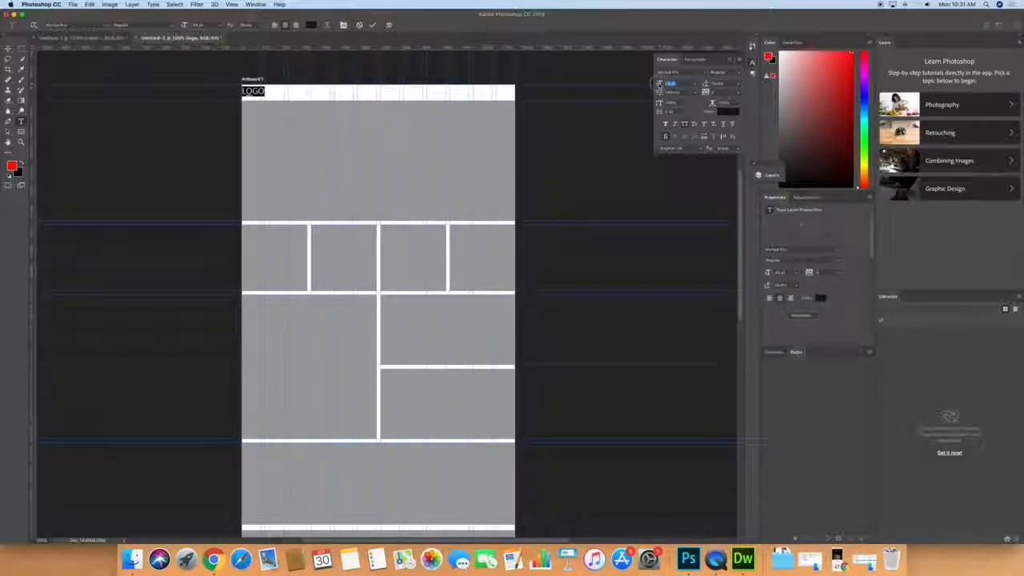
pyautogui.click(8, 49)
pyautogui.moveTo(251, 92); pyautogui.dragTo(252, 93)
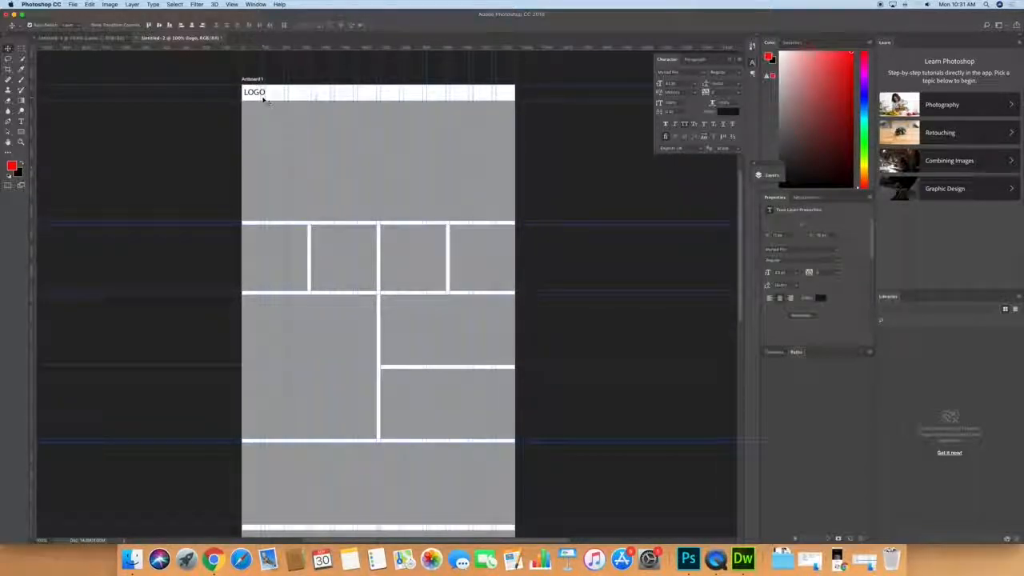
# Step: Duplicate the logo text further along the white header bar and change the copy's text to "ABOUT"
pyautogui.moveTo(259, 96); pyautogui.dragTo(325, 94)
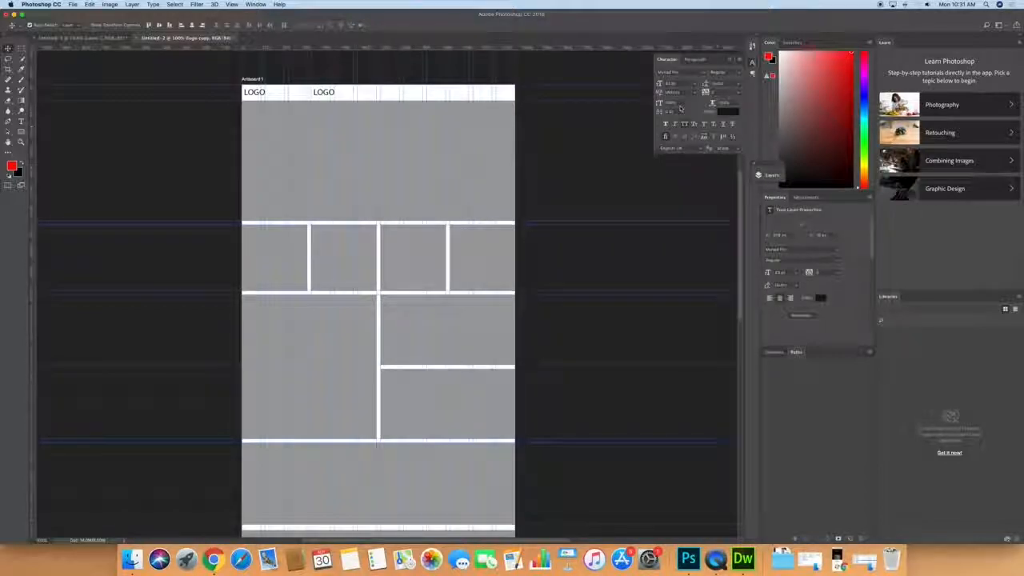
pyautogui.scroll(10, 775, 185)
pyautogui.click(772, 176)
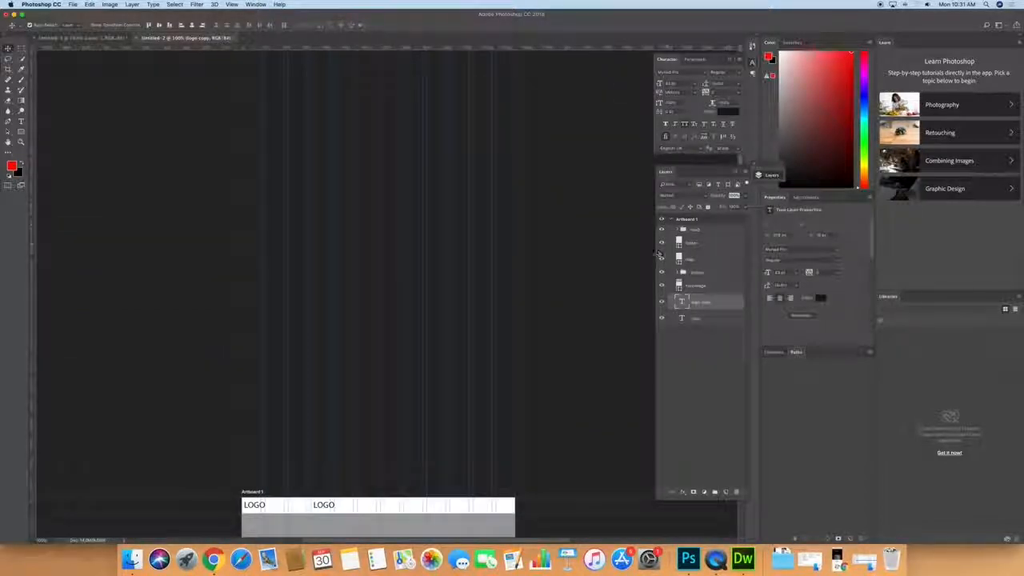
pyautogui.scroll(-5, 406, 304)
pyautogui.hscroll(3, 406, 304)
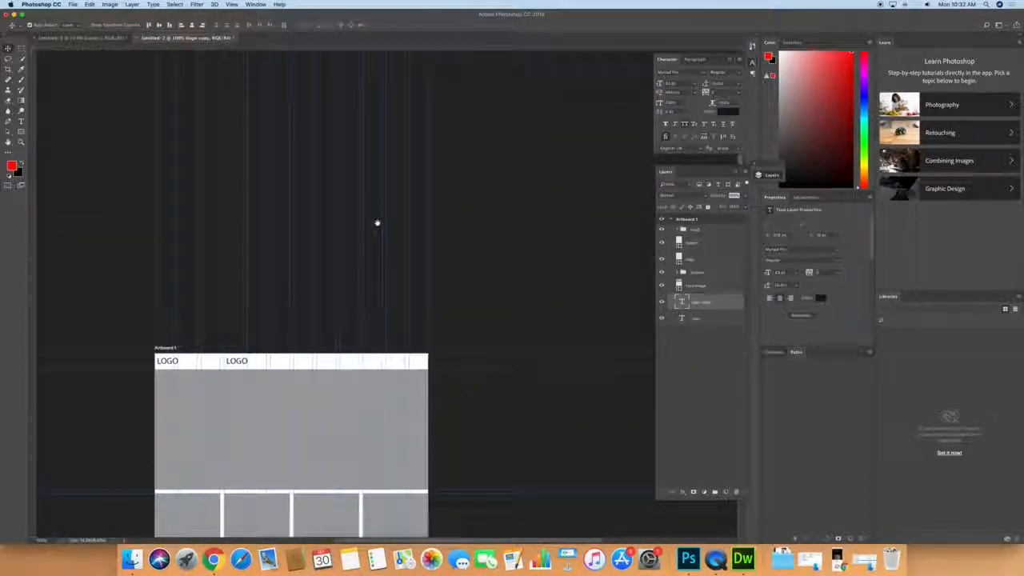
pyautogui.press('super')
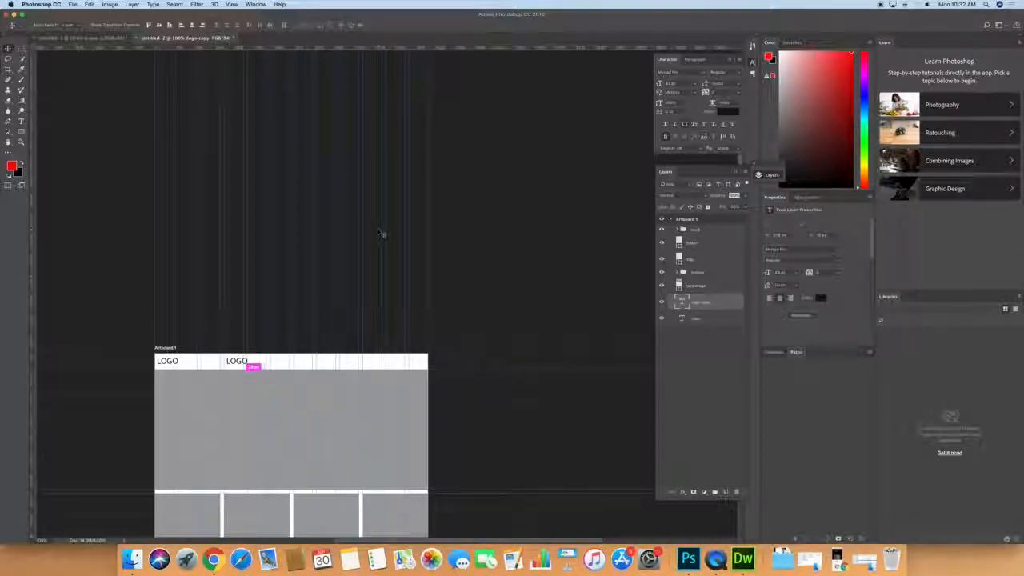
pyautogui.press('super+0')
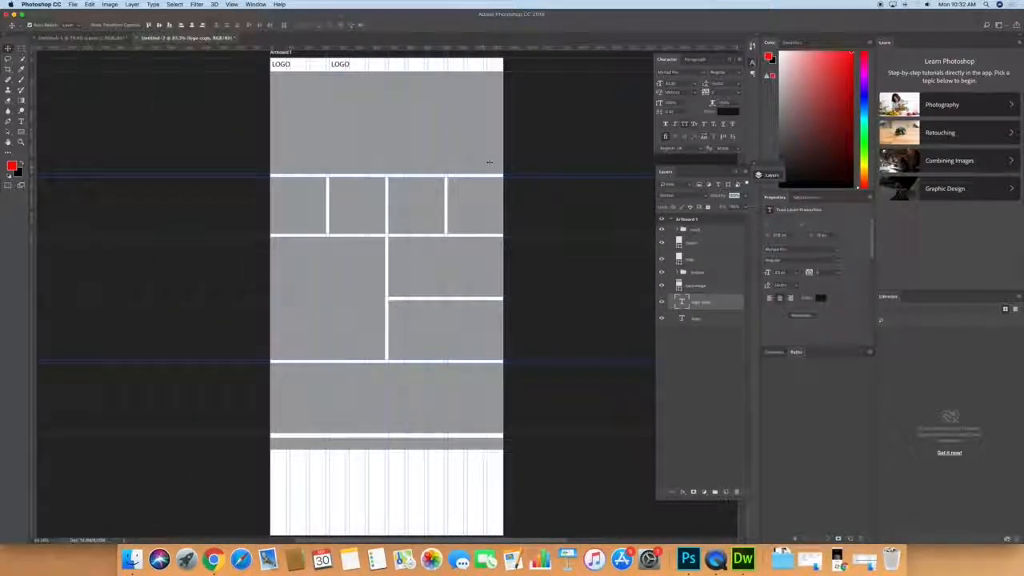
pyautogui.doubleClick(680, 302)
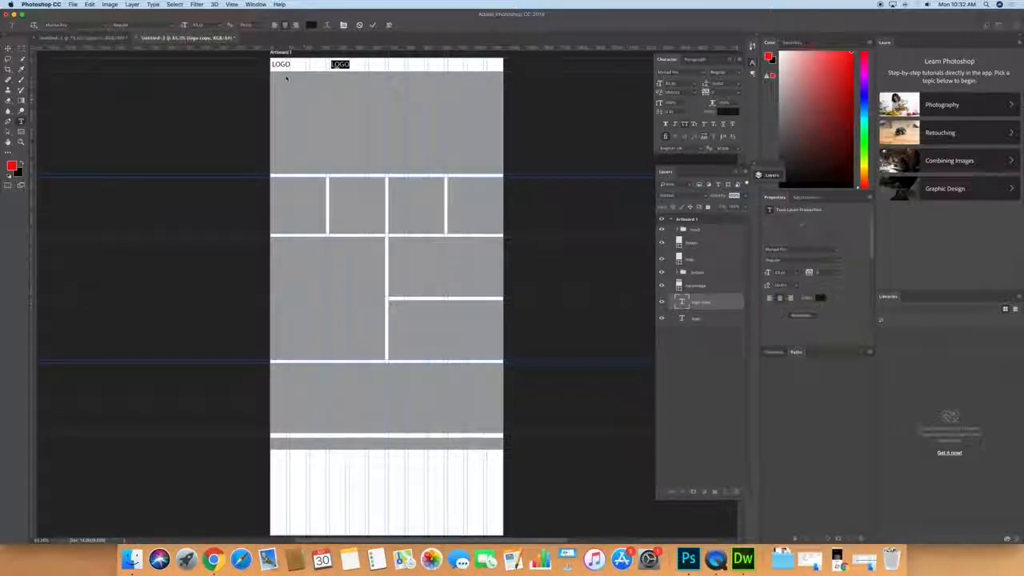
pyautogui.write('ABOUT')
pyautogui.click(8, 49)
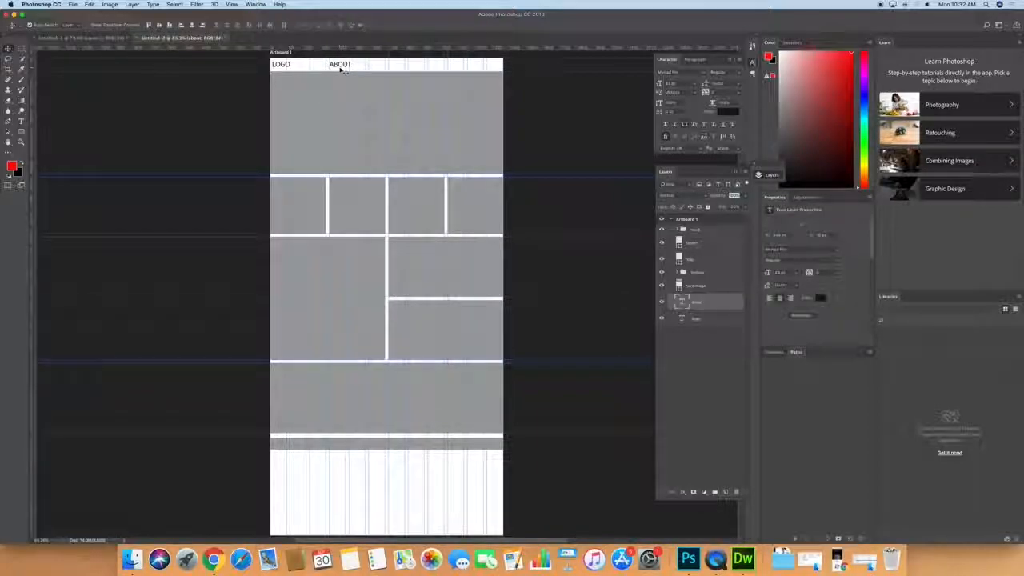
# Step: Duplicate the ABOUT text to its right in the header bar and change the copy's text to "WORK"
pyautogui.moveTo(342, 69); pyautogui.dragTo(380, 69)
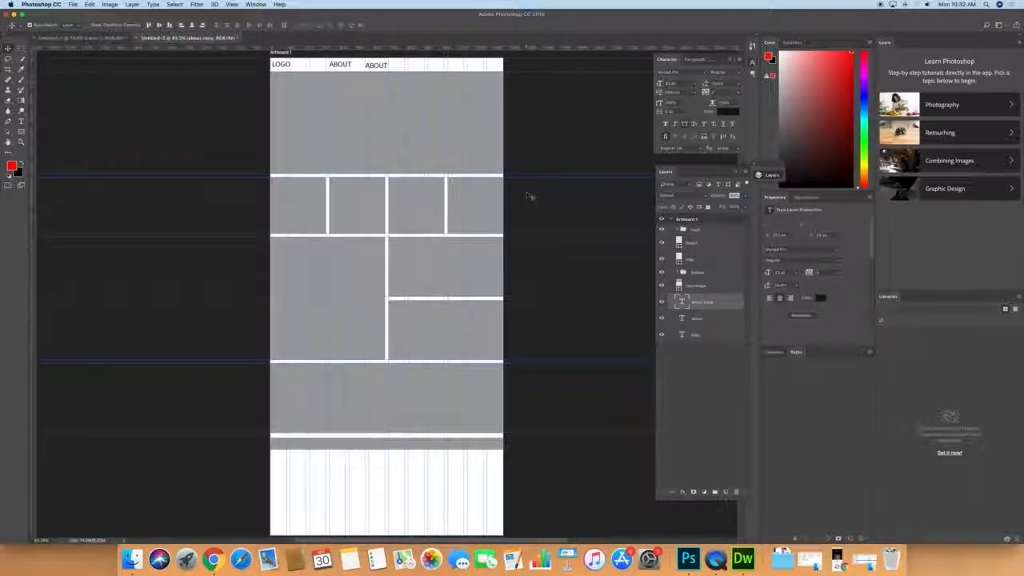
pyautogui.doubleClick(680, 302)
pyautogui.write('WORK')
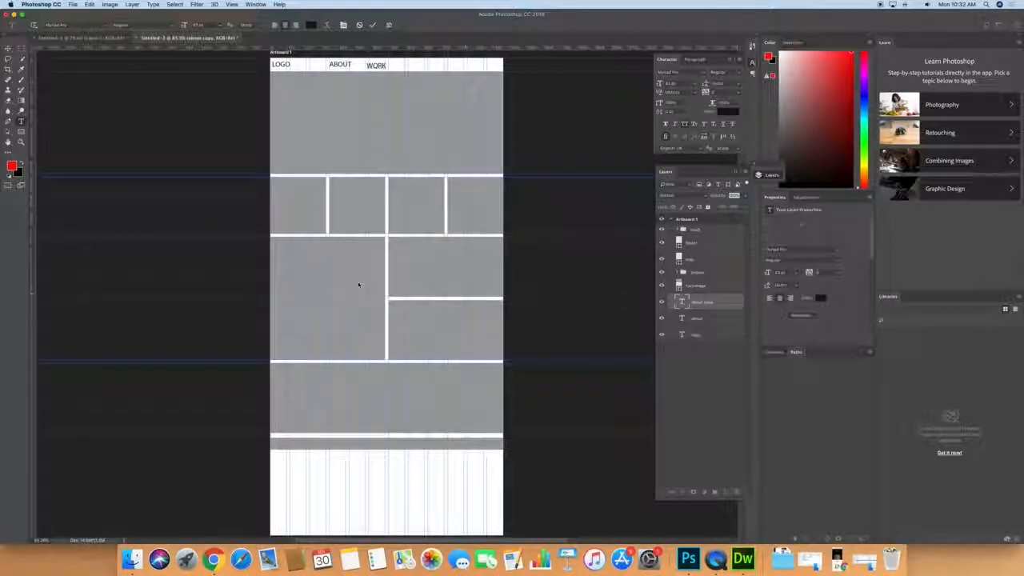
pyautogui.click(10, 50)
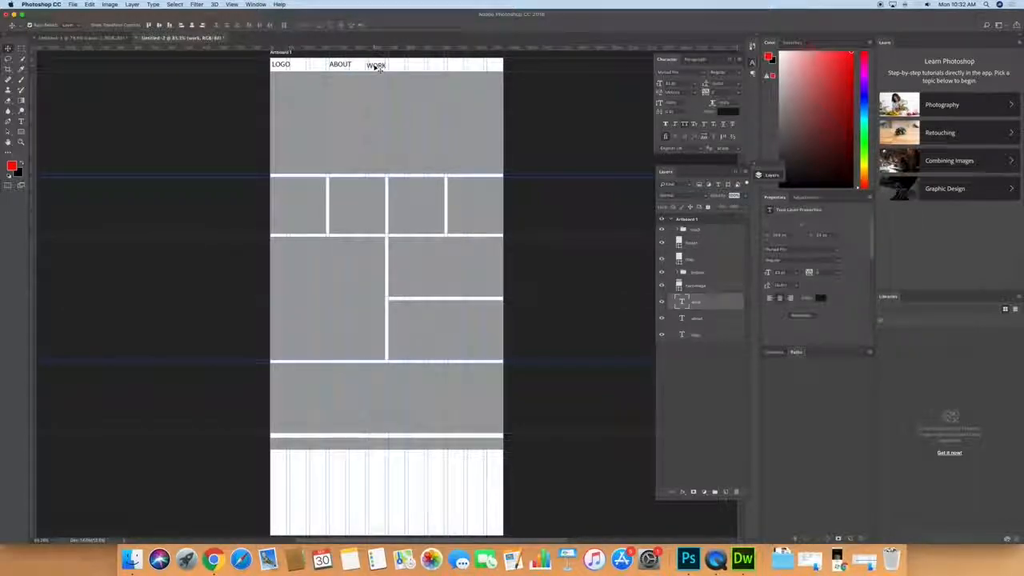
# Step: Duplicate the WORK text to its right in the header bar and change the copy's text to "CONTACT"
pyautogui.moveTo(379, 67); pyautogui.dragTo(404, 67)
pyautogui.doubleClick(682, 301)
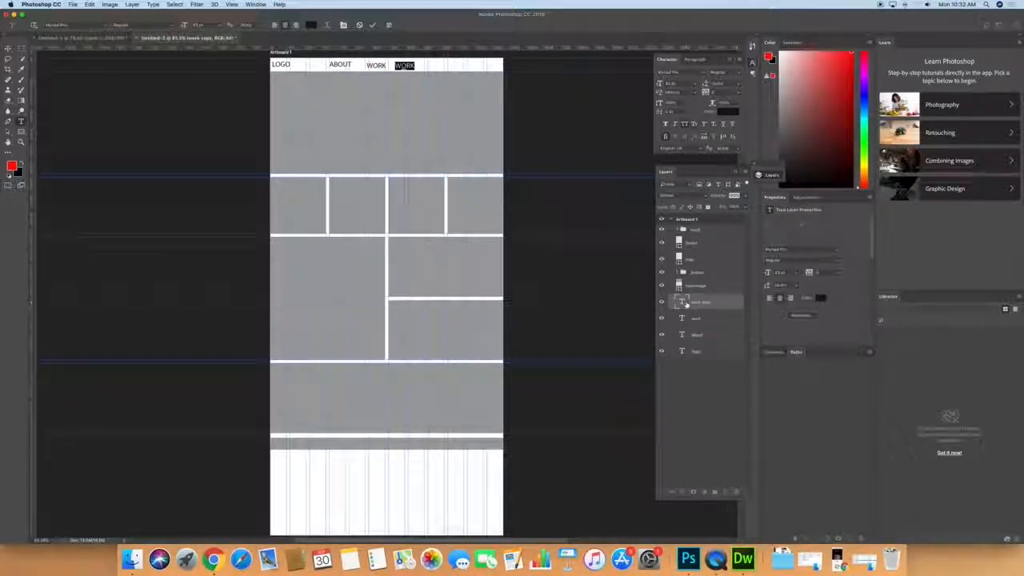
pyautogui.write('CONTACT')
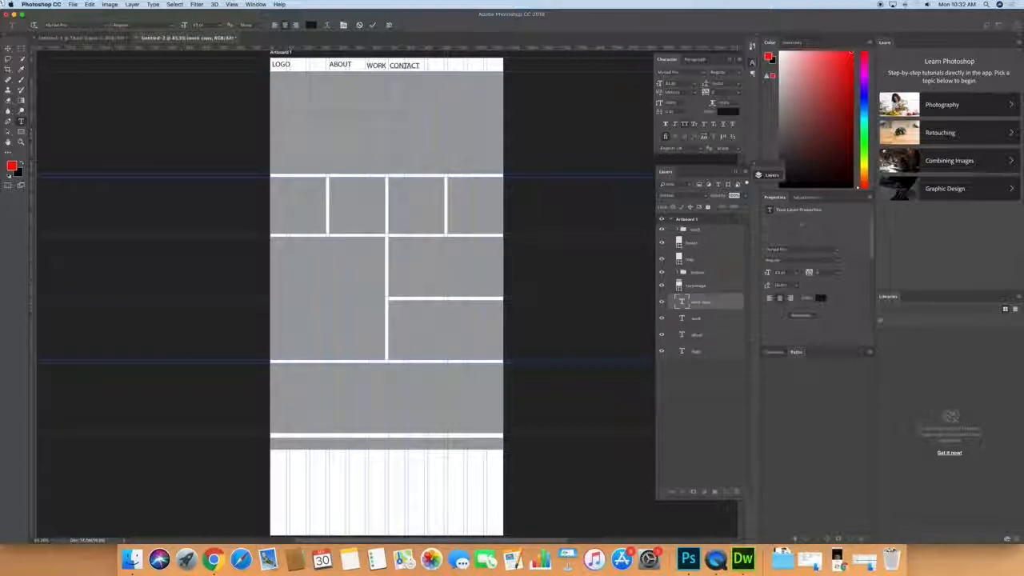
pyautogui.click(8, 49)
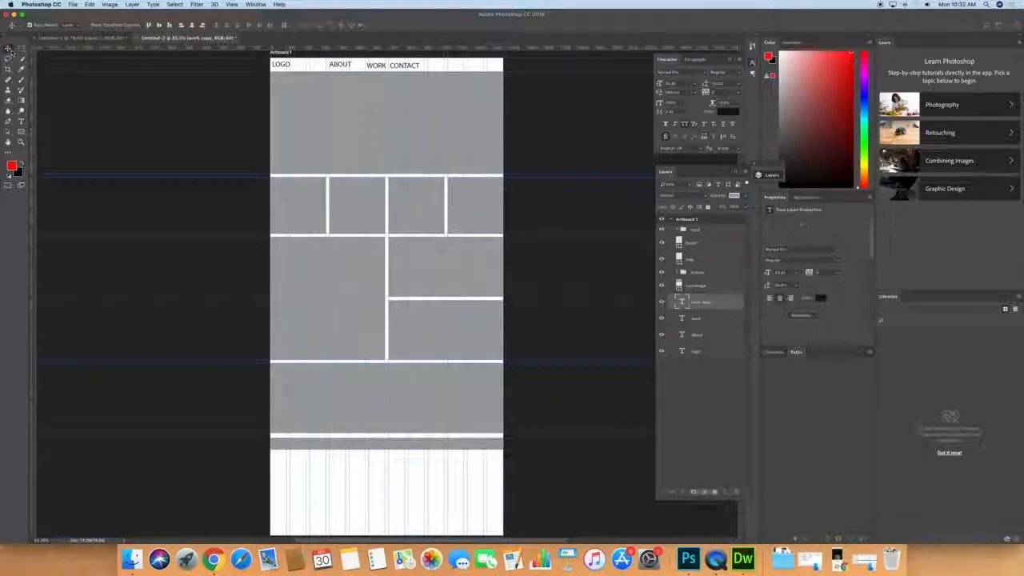
# Step: Reposition the WORK and CONTACT texts so they line up with ABOUT and are evenly spaced in the header bar
pyautogui.keyDown('shift'); pyautogui.click(700, 319); pyautogui.keyUp('shift')
pyautogui.moveTo(377, 69)
pyautogui.mouseDown()
pyautogui.moveTo(365, 65)
pyautogui.moveTo(387, 68)
pyautogui.mouseUp()
pyautogui.rightClick(399, 63)
pyautogui.click(404, 70)
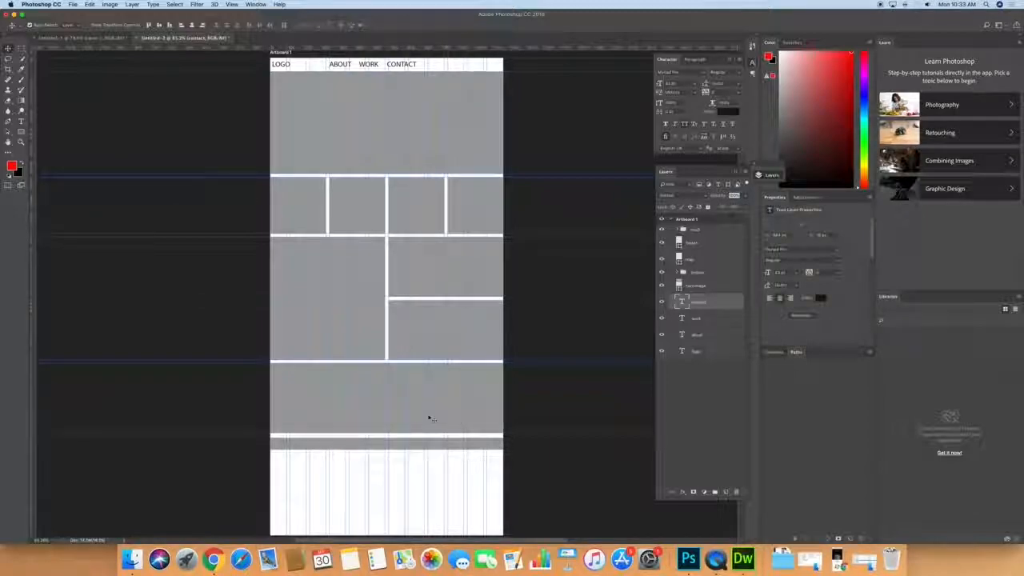
# Step: Draw a small red-filled rectangle in the lower middle of the hero image block and move its layer above the footer layer
pyautogui.click(21, 132)
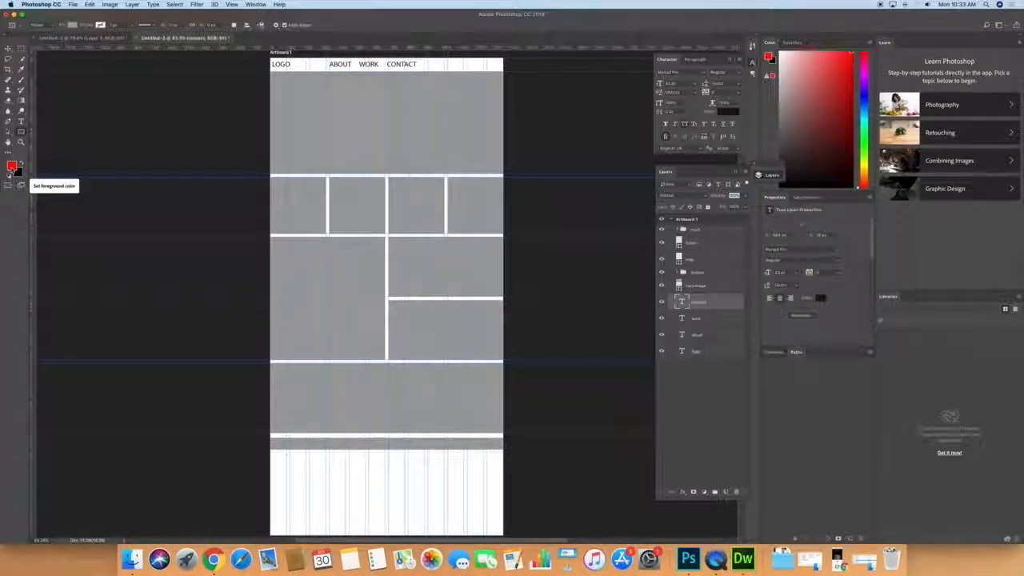
pyautogui.click(74, 26)
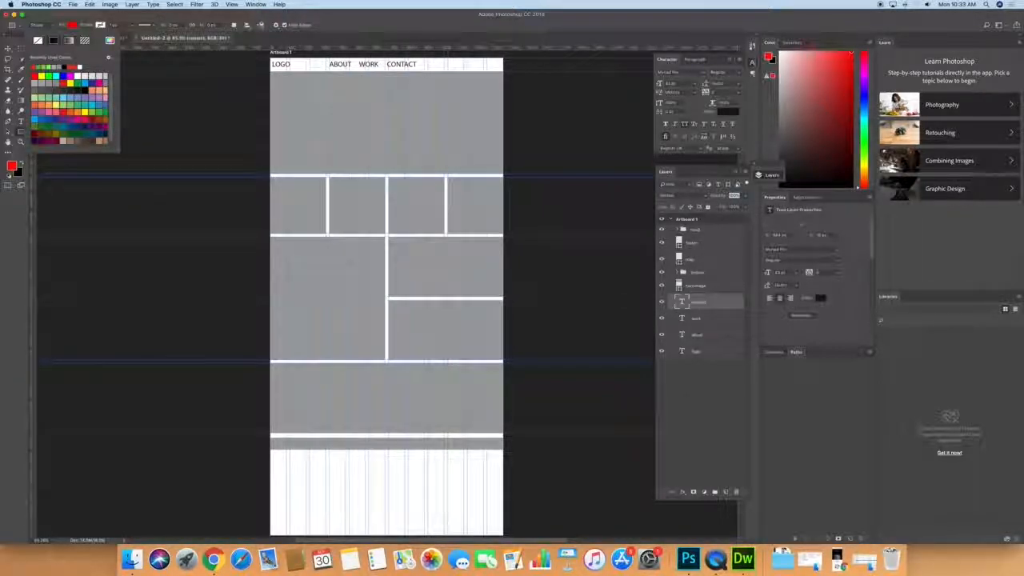
pyautogui.moveTo(354, 146); pyautogui.dragTo(405, 160)
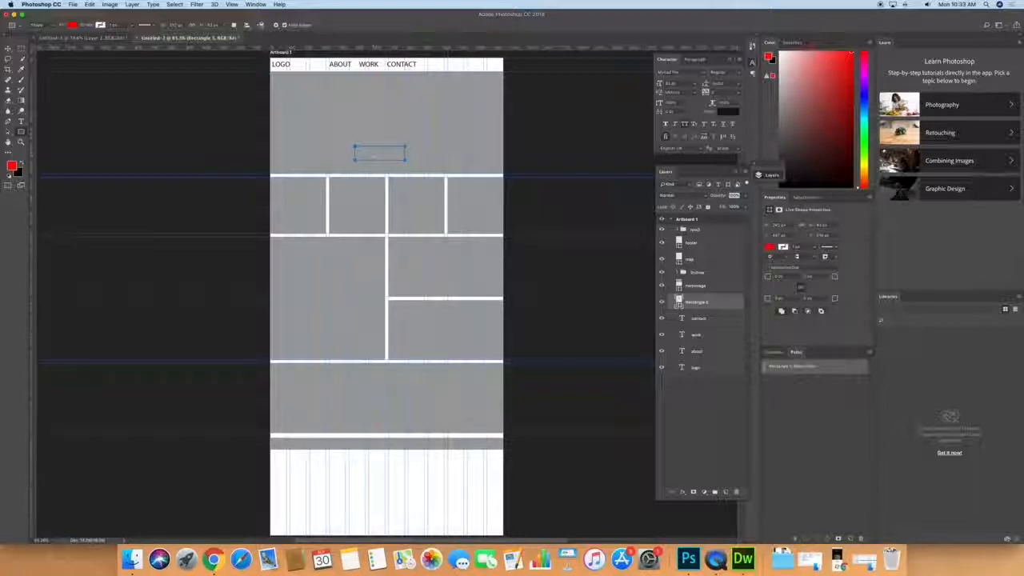
pyautogui.click(8, 49)
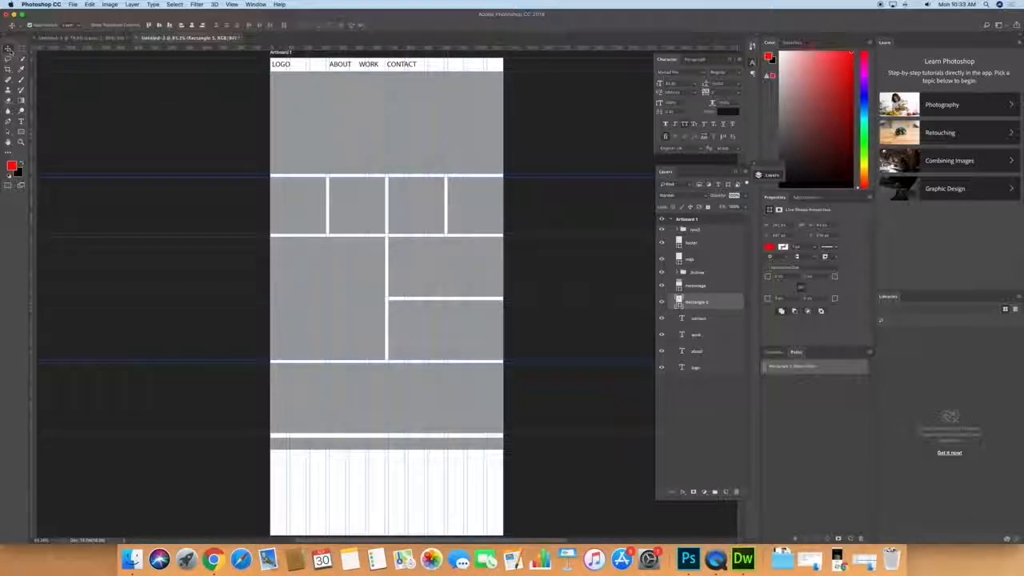
pyautogui.moveTo(703, 304); pyautogui.dragTo(702, 241)
# Step: Widen the red rectangle in the hero block slightly by extending its left edge to the column guide
pyautogui.press('super+t')
pyautogui.moveTo(355, 154); pyautogui.dragTo(353, 155)
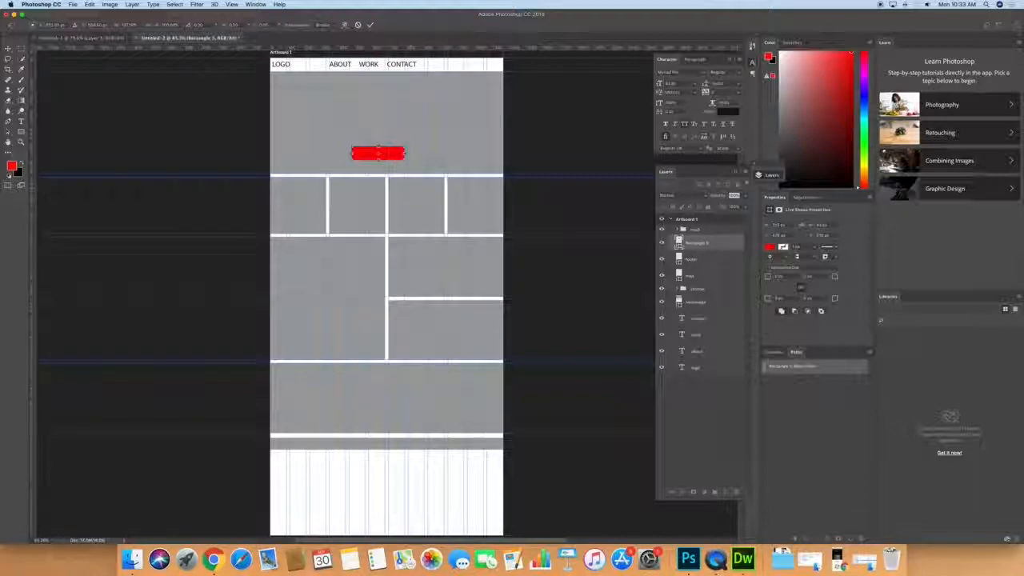
pyautogui.press('Return')
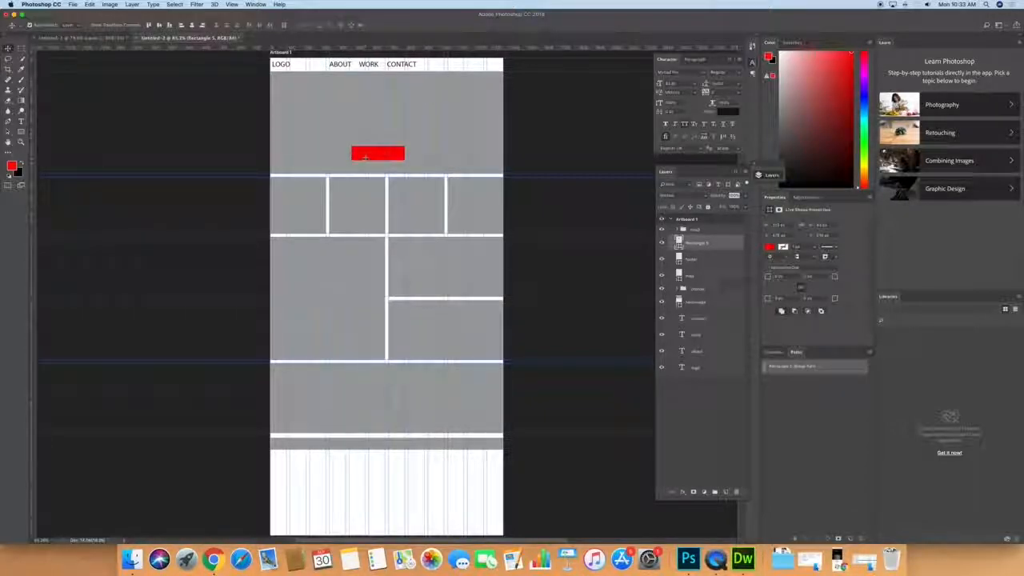
pyautogui.hotkey('ctrl', 't')
pyautogui.moveTo(352, 154); pyautogui.dragTo(349, 154)
pyautogui.press('Return')
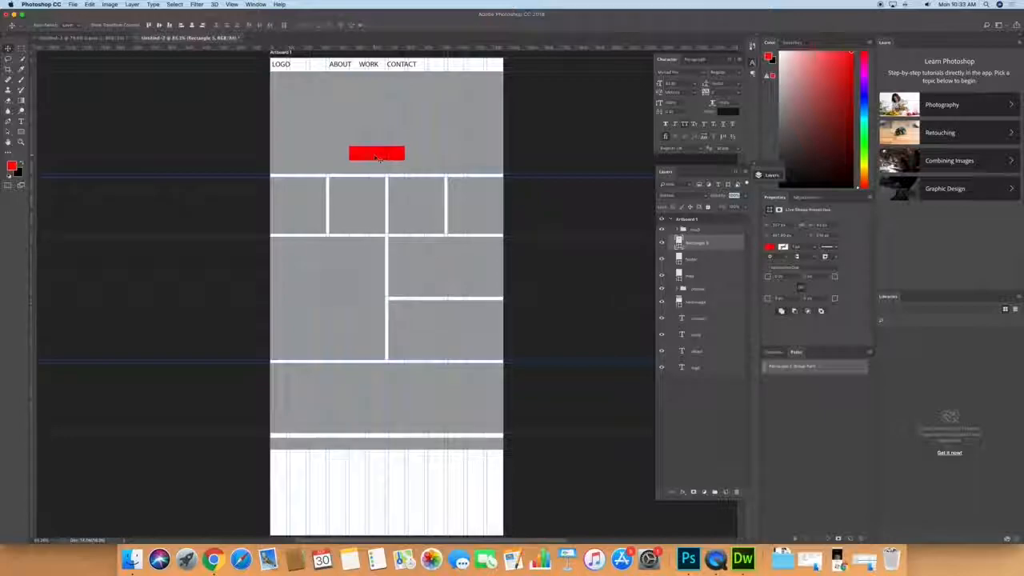
# Step: Duplicate the red rectangle into the wide grey block above the footer and shrink the copy from its left edge
pyautogui.moveTo(381, 156); pyautogui.dragTo(380, 416)
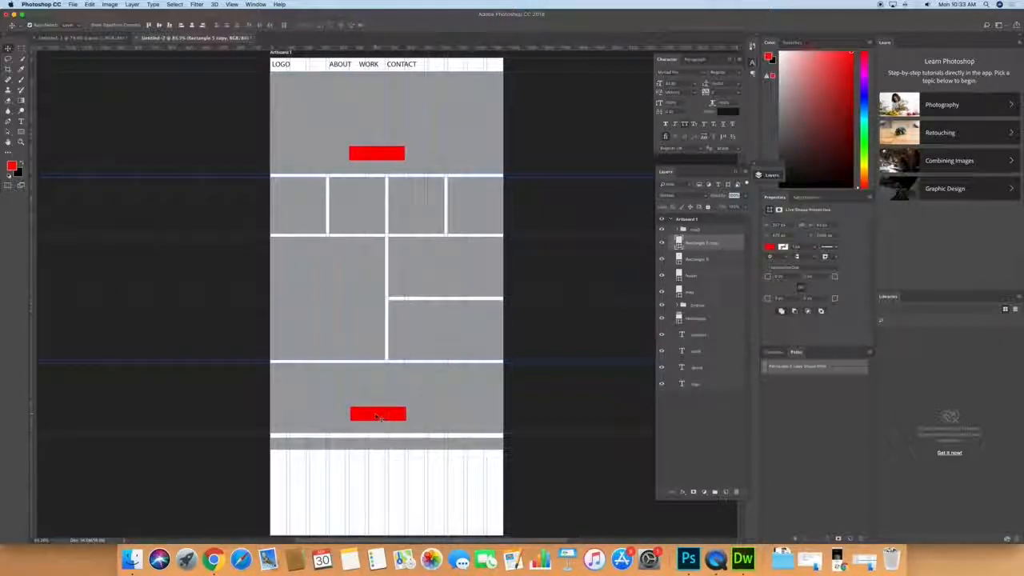
pyautogui.press('super+t')
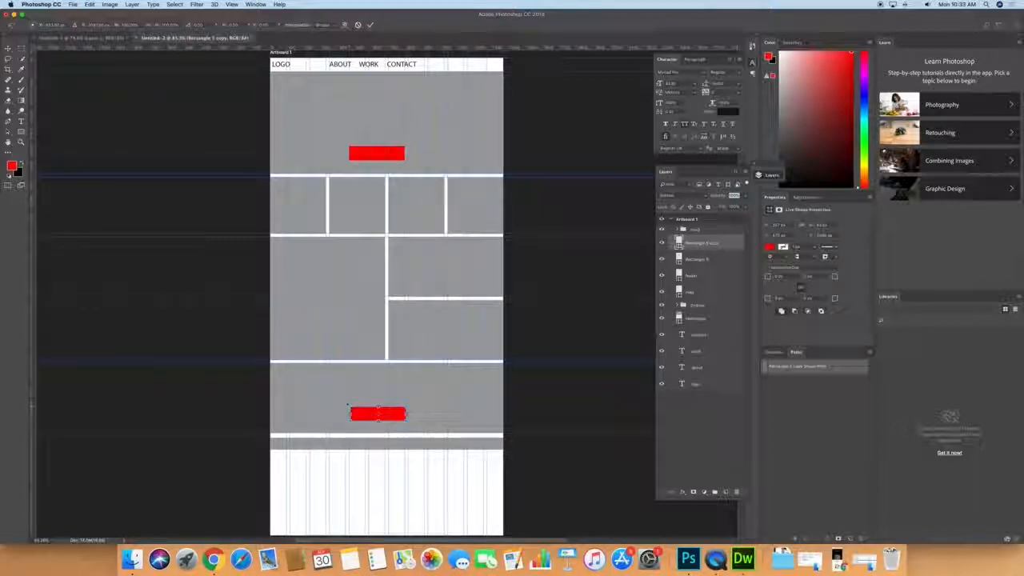
pyautogui.moveTo(350, 412); pyautogui.dragTo(366, 411)
pyautogui.press('Return')
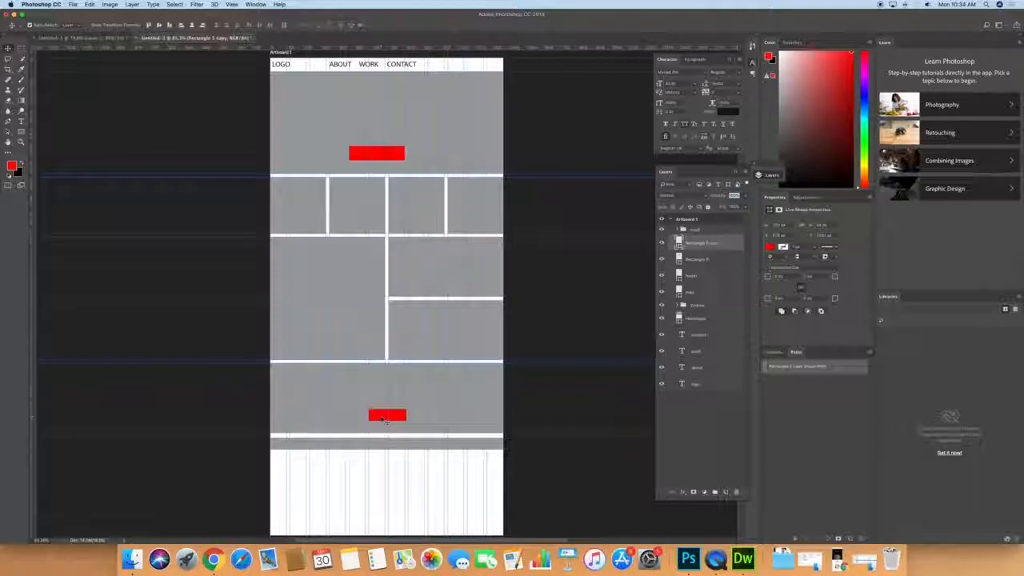
# Step: Nudge the lower red rectangle and adjust its width so its right edge aligns with the hero button's right edge
pyautogui.moveTo(383, 419); pyautogui.dragTo(382, 416)
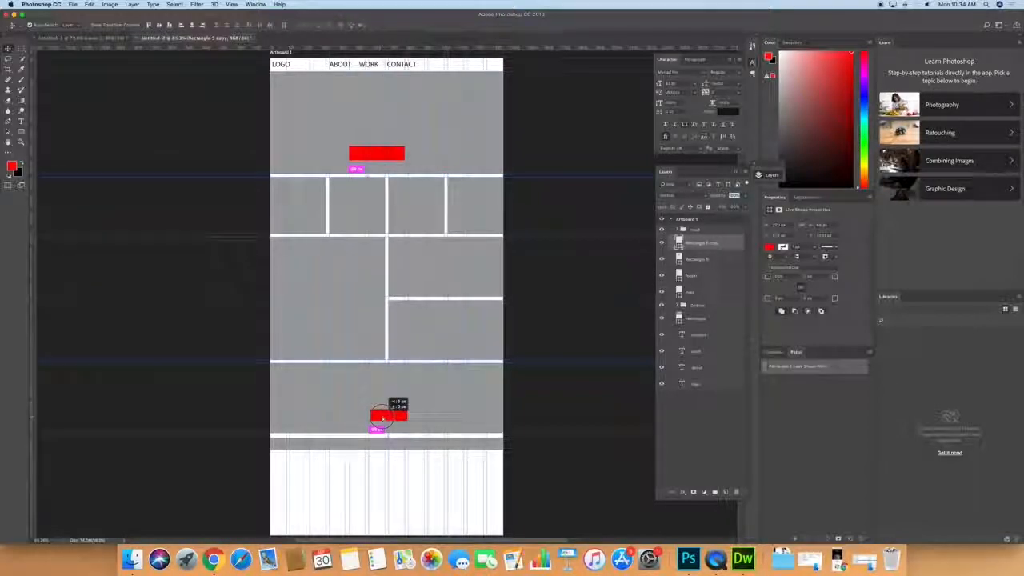
pyautogui.moveTo(382, 417); pyautogui.dragTo(378, 417)
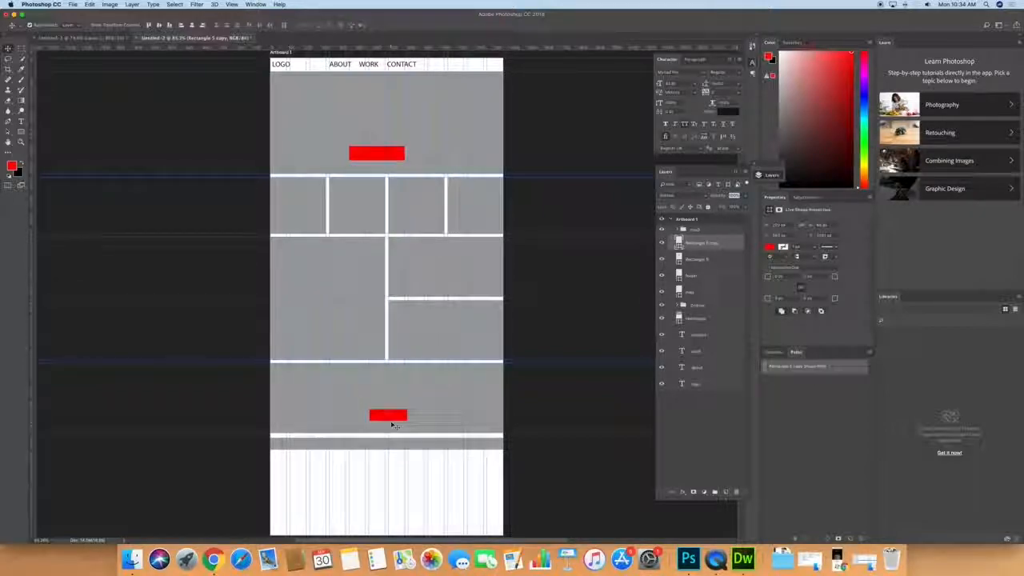
pyautogui.hotkey('ctrl', 't')
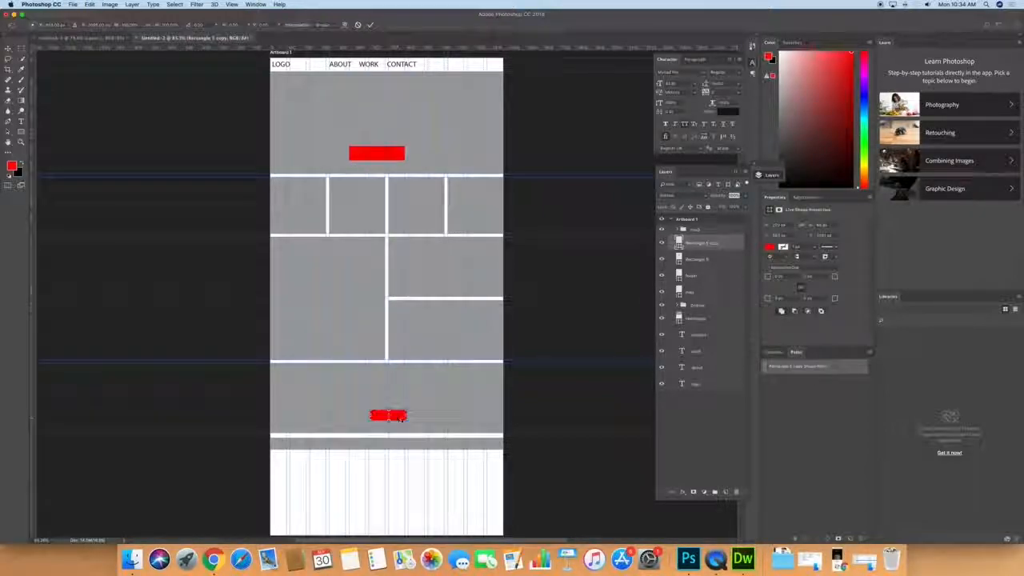
pyautogui.moveTo(406, 415); pyautogui.dragTo(368, 414)
pyautogui.press('Return')
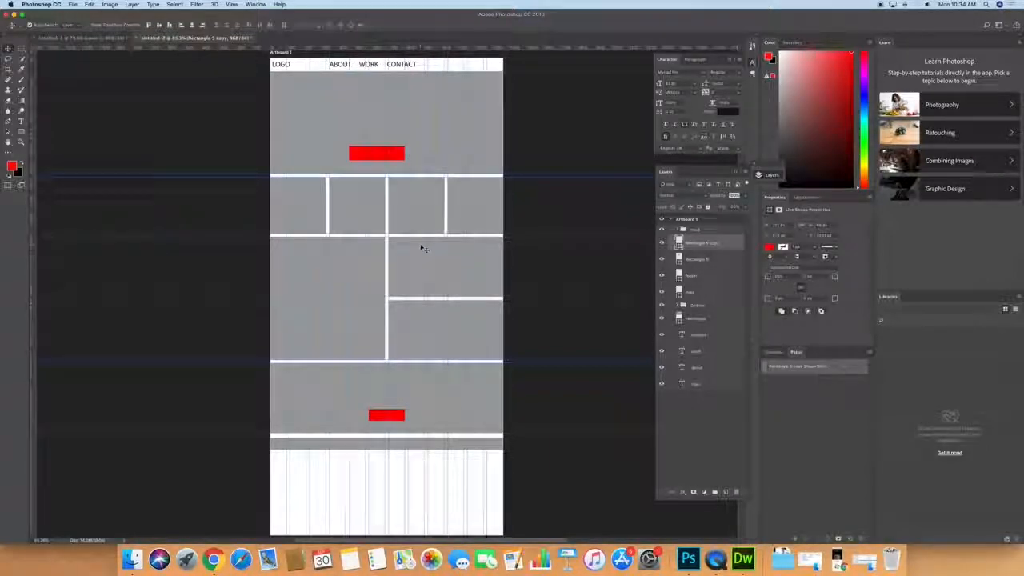
# Step: Duplicate the smaller red rectangle to the right end of the white header bar and shrink it to fit inside the bar
pyautogui.scroll(3, 424, 246)
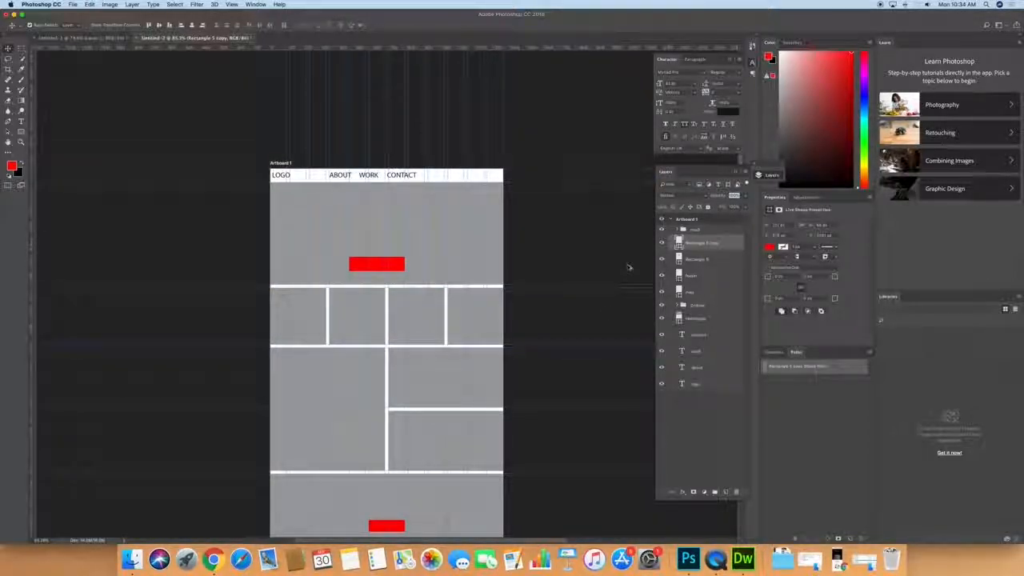
pyautogui.moveTo(364, 453); pyautogui.dragTo(458, 177)
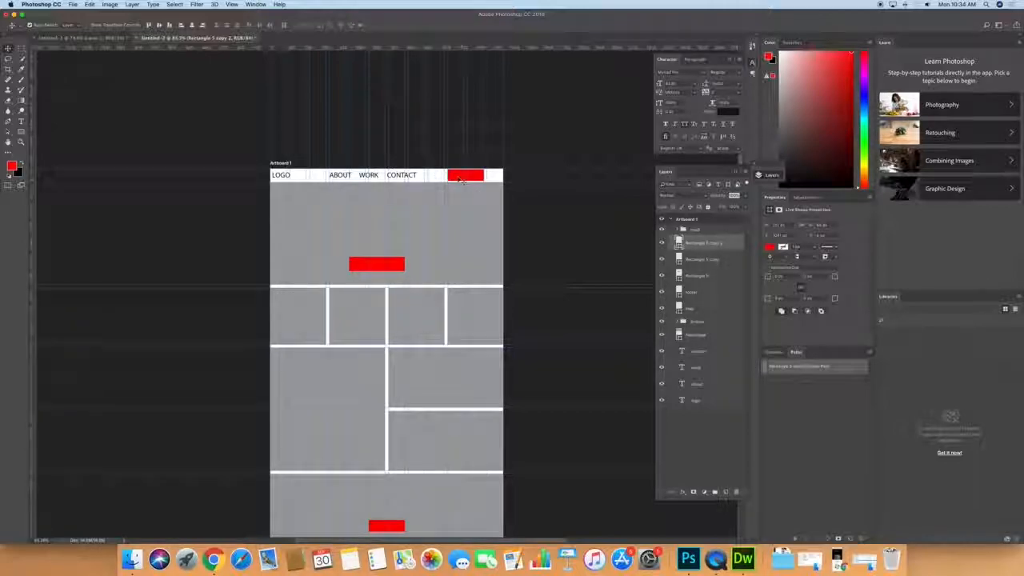
pyautogui.moveTo(461, 181); pyautogui.dragTo(473, 179)
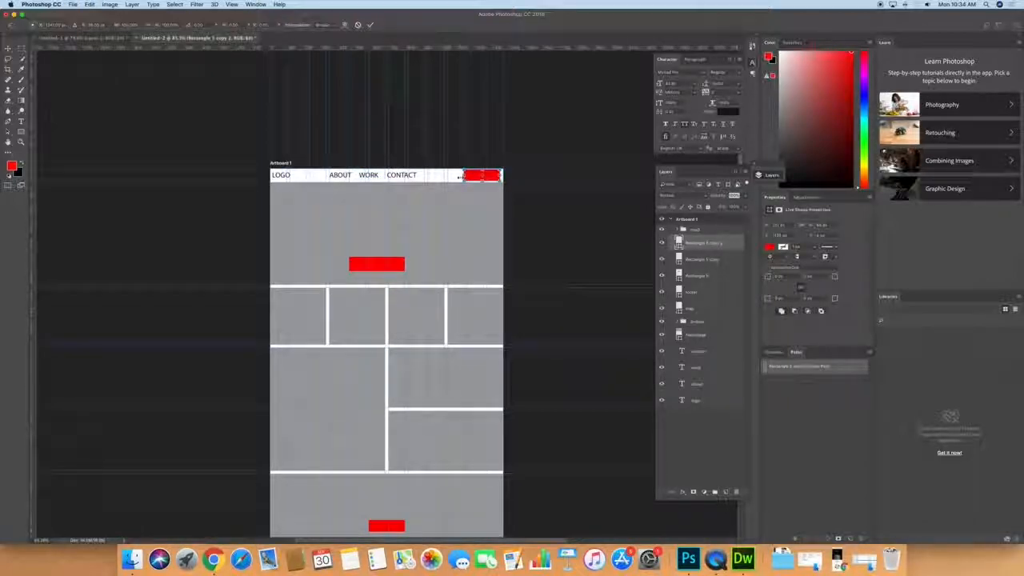
pyautogui.press('super+t')
pyautogui.moveTo(464, 174); pyautogui.dragTo(481, 178)
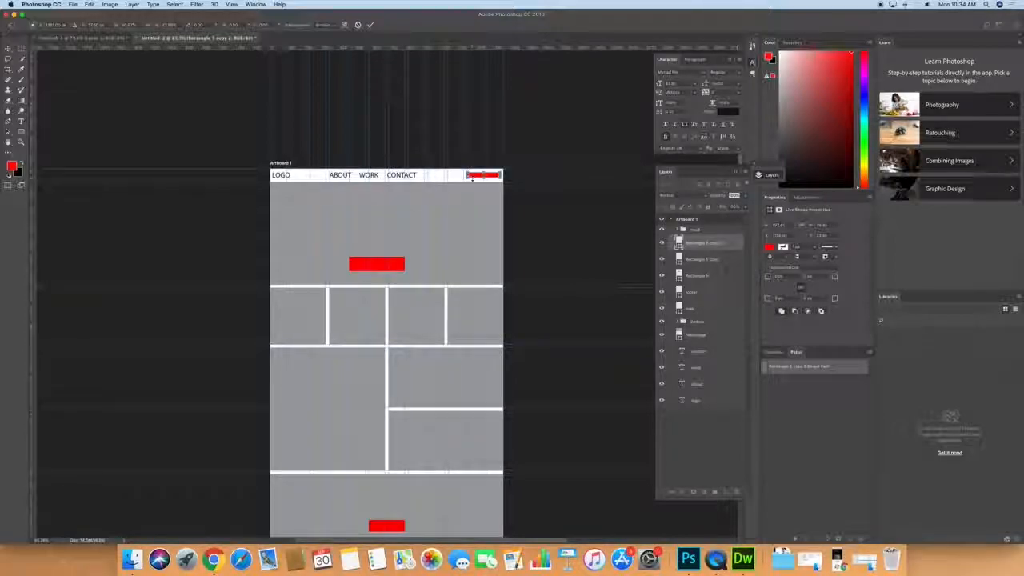
pyautogui.moveTo(484, 171); pyautogui.dragTo(479, 175)
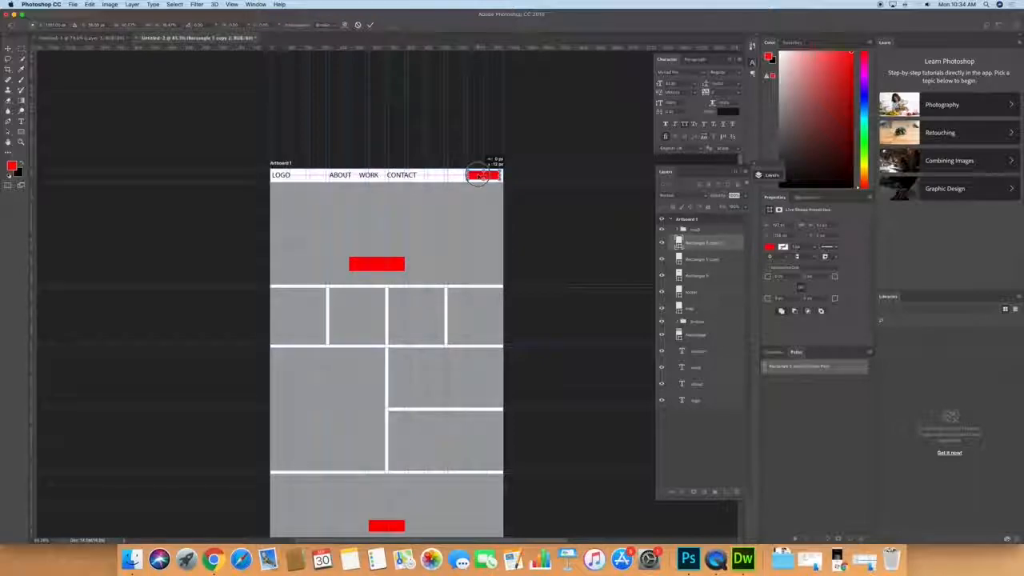
pyautogui.press('Return')
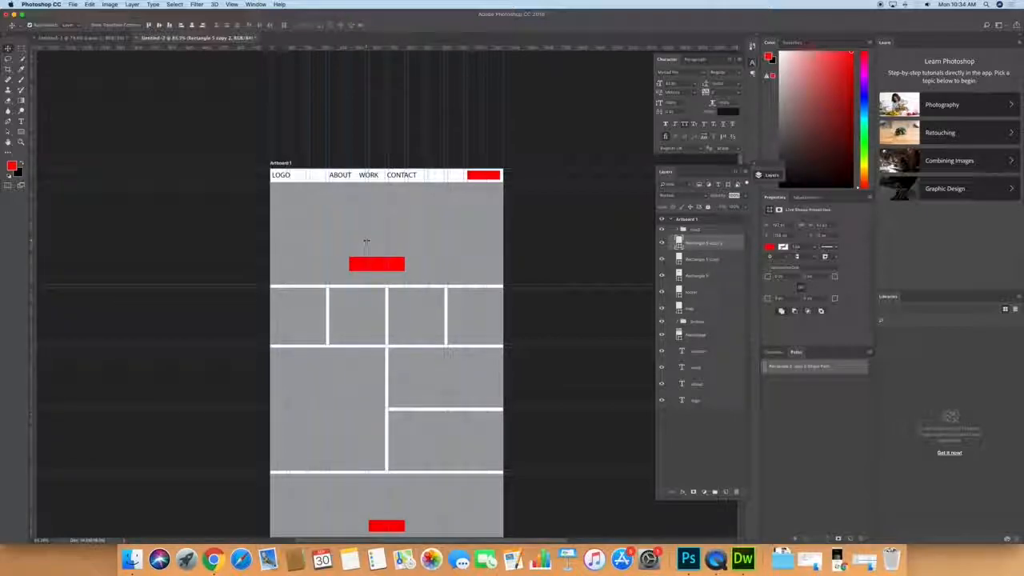
# Step: Add a paragraph text box above the red button in the hero block and fill it with Lorem Ipsum placeholder text
pyautogui.press('t')
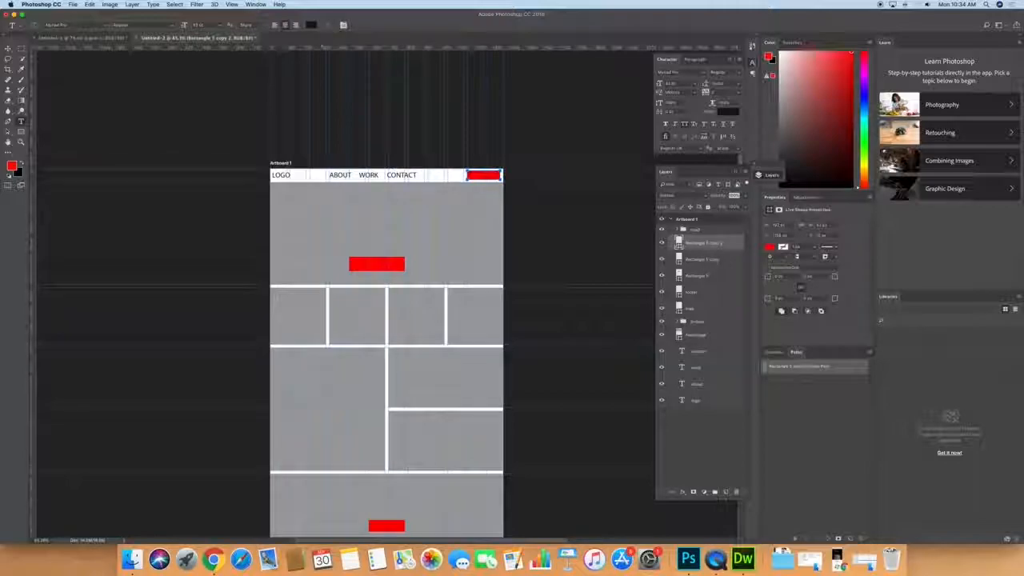
pyautogui.moveTo(328, 228); pyautogui.dragTo(443, 251)
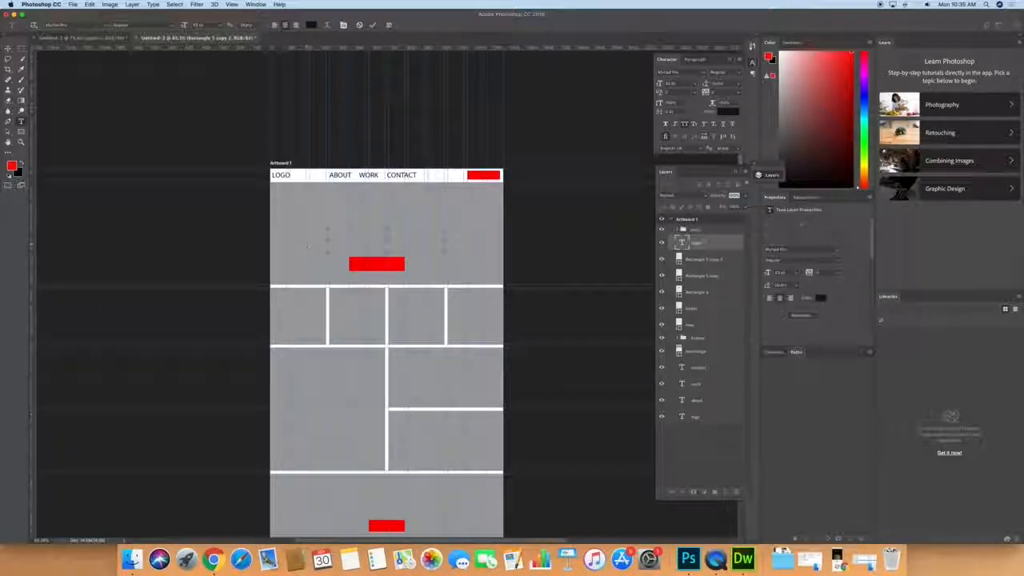
pyautogui.click(153, 5)
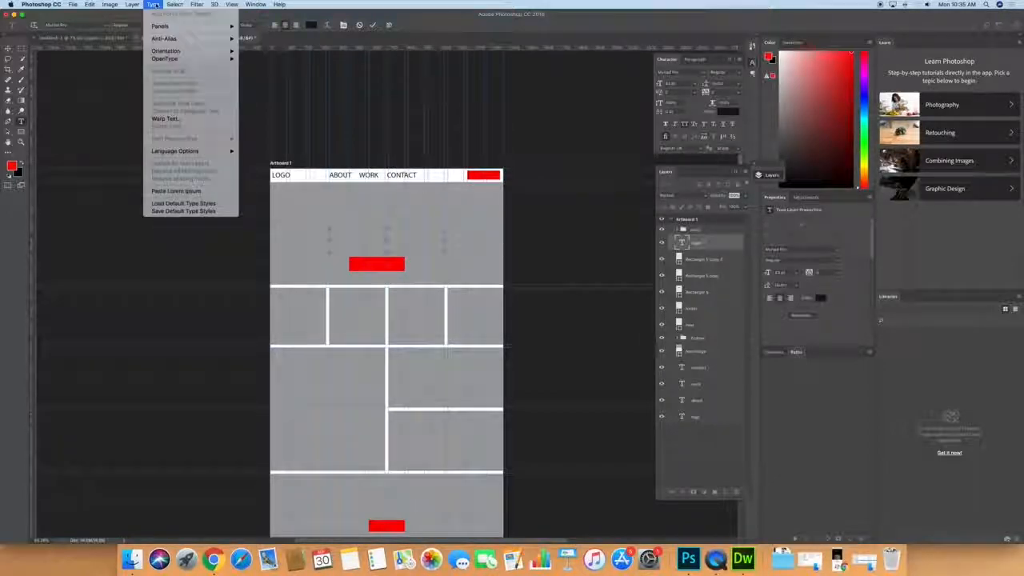
pyautogui.click(186, 191)
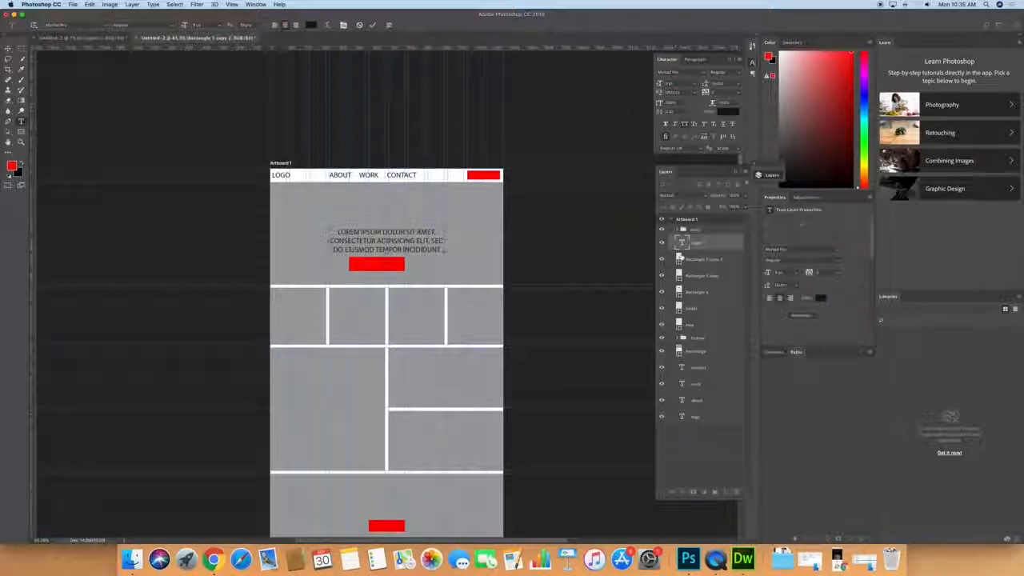
# Step: Reduce the font size of all the Lorem Ipsum text in the hero block to small body copy
pyautogui.doubleClick(679, 243)
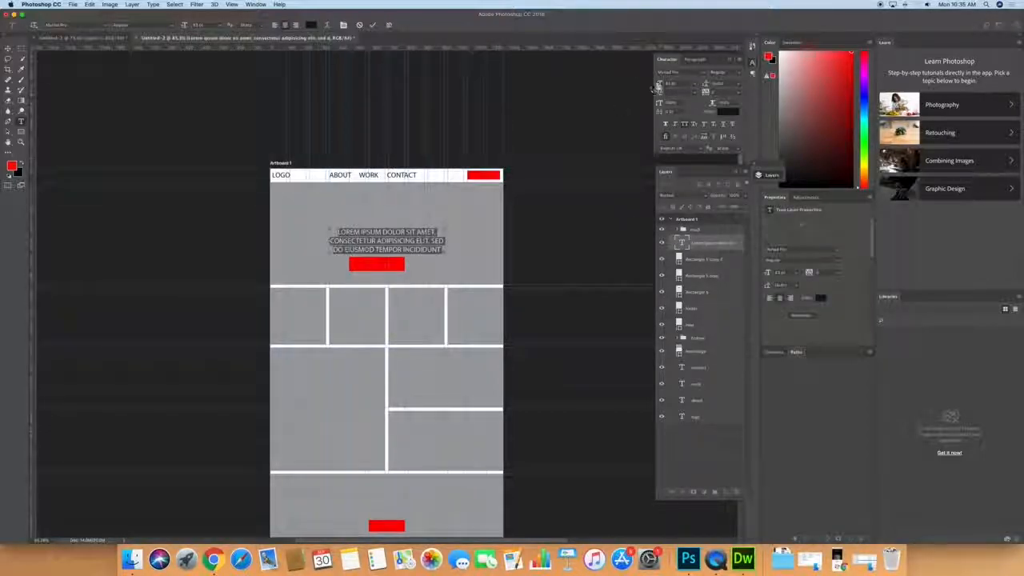
pyautogui.moveTo(660, 84); pyautogui.dragTo(653, 83)
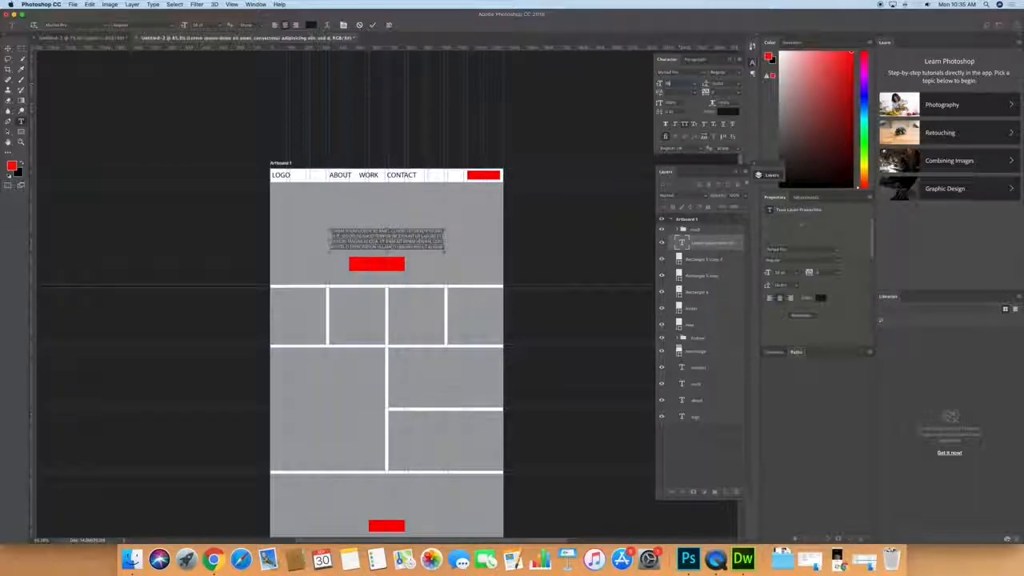
pyautogui.press('Return')
pyautogui.click(8, 49)
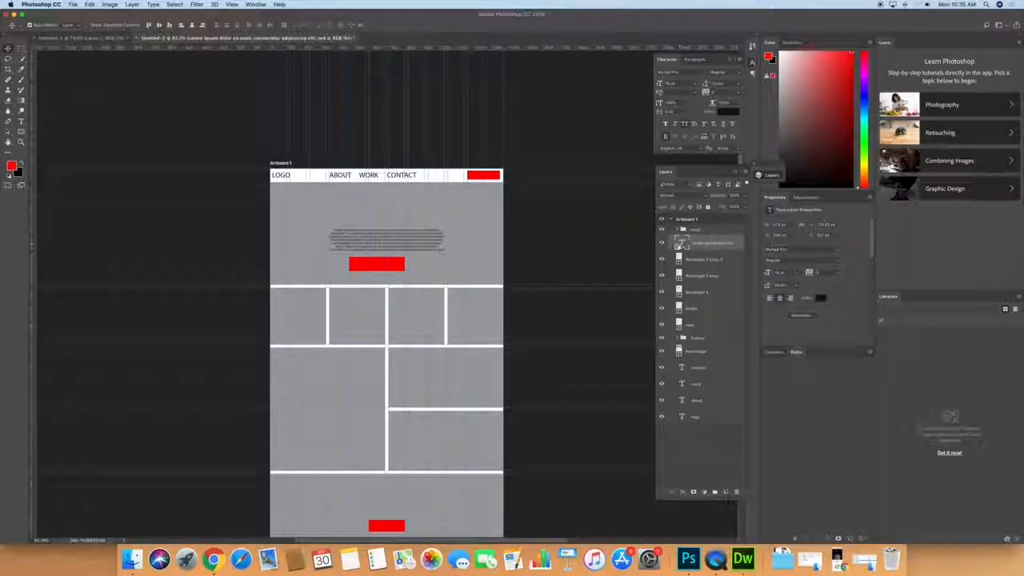
# Step: Try left alignment on the hero paragraph and return it to centred alignment
pyautogui.click(695, 59)
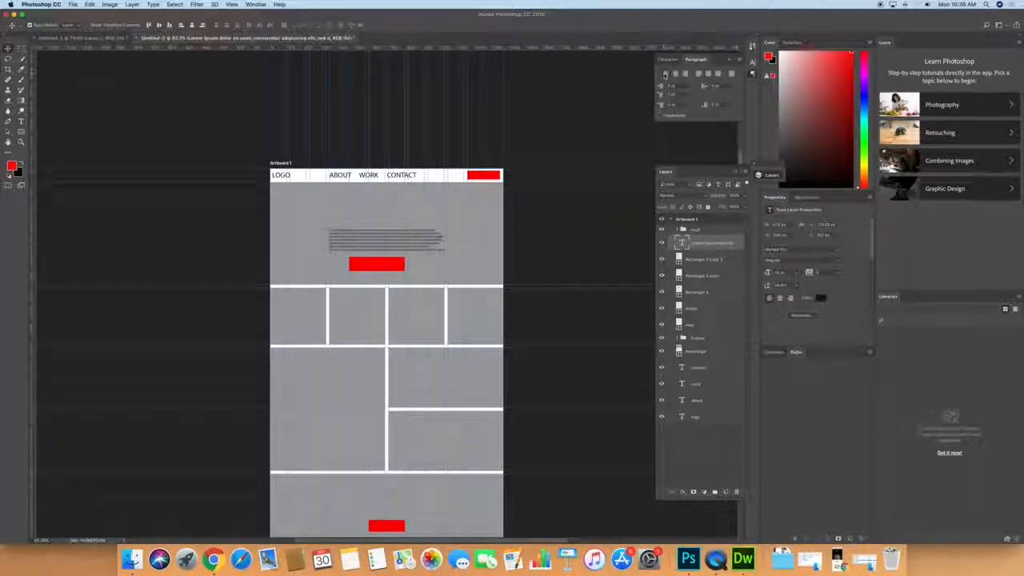
pyautogui.click(684, 73)
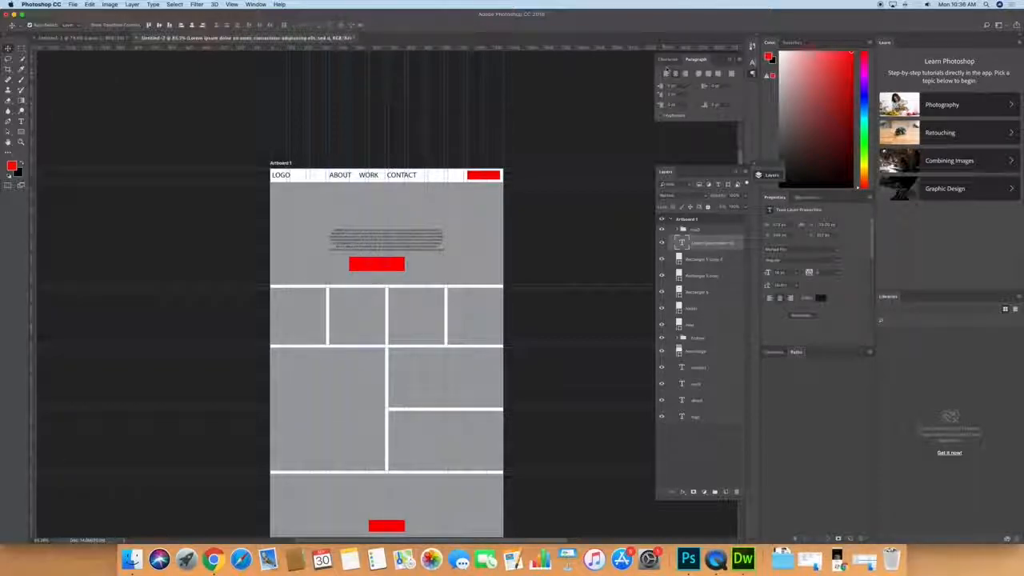
pyautogui.click(668, 60)
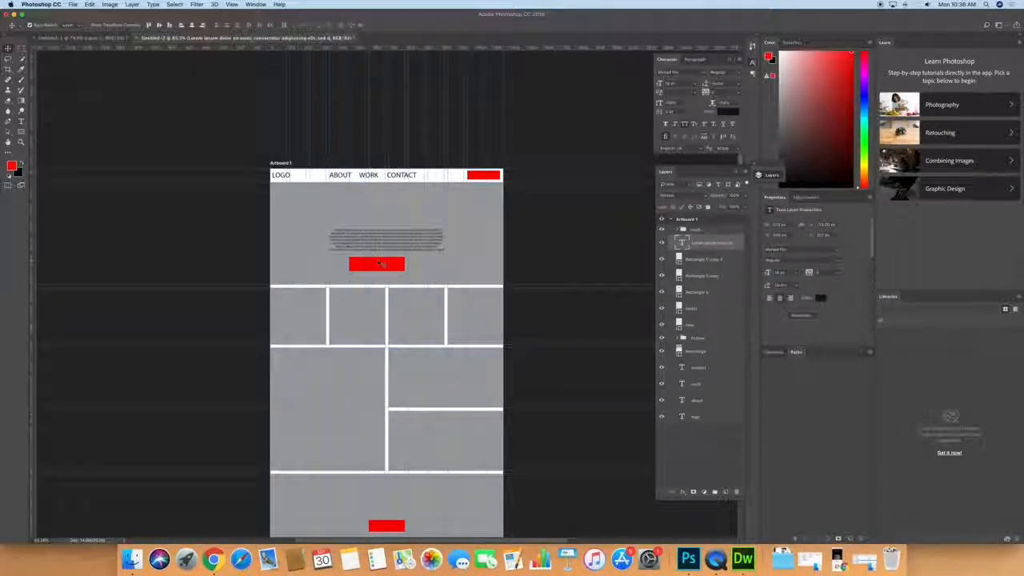
# Step: Nudge the hero paragraph slightly closer to the red button and shift the button right to sit nearly centred beneath the text
pyautogui.moveTo(375, 242); pyautogui.dragTo(375, 238)
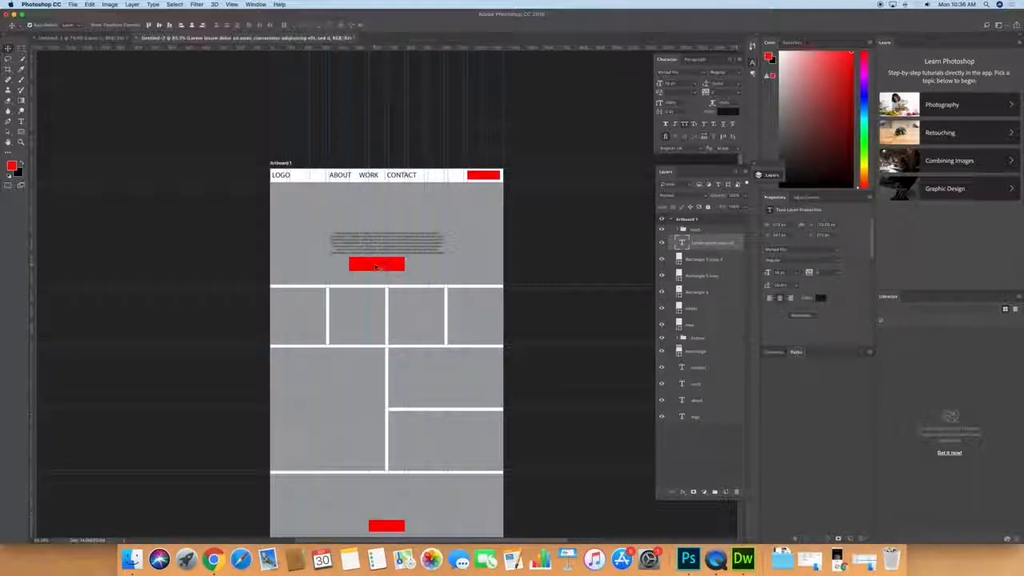
pyautogui.rightClick(377, 267)
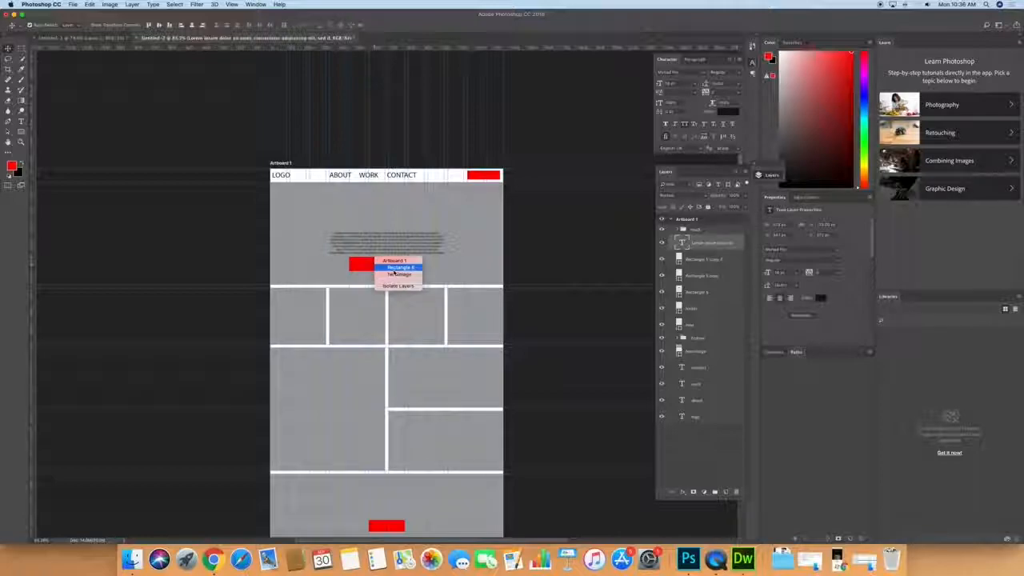
pyautogui.click(397, 267)
pyautogui.moveTo(374, 268); pyautogui.dragTo(384, 269)
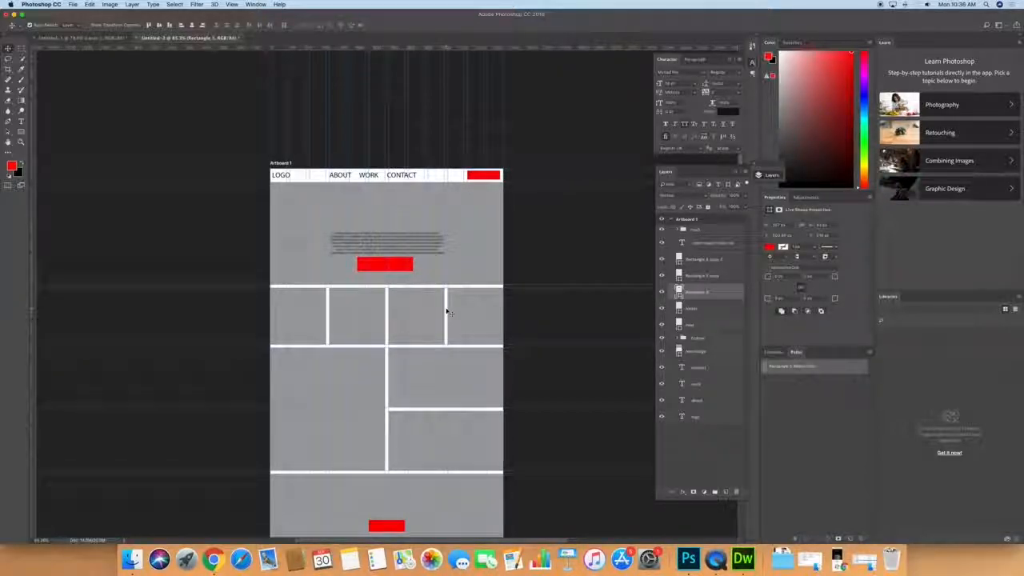
# Step: Switch to Chrome to examine the redcross.org.au page layout, then return to the Photoshop layout for comparison
pyautogui.scroll(-5, 440, 317)
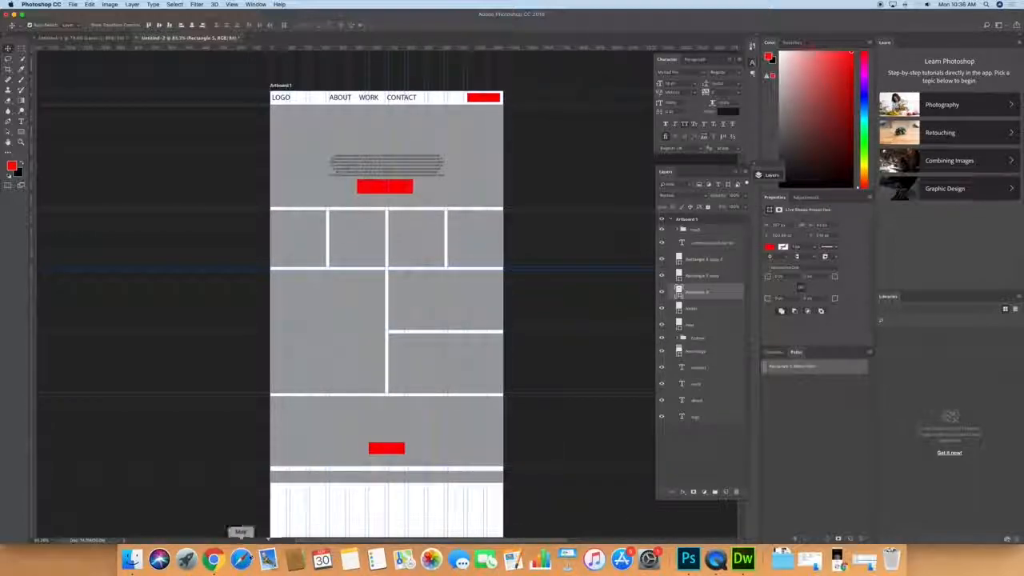
pyautogui.click(212, 559)
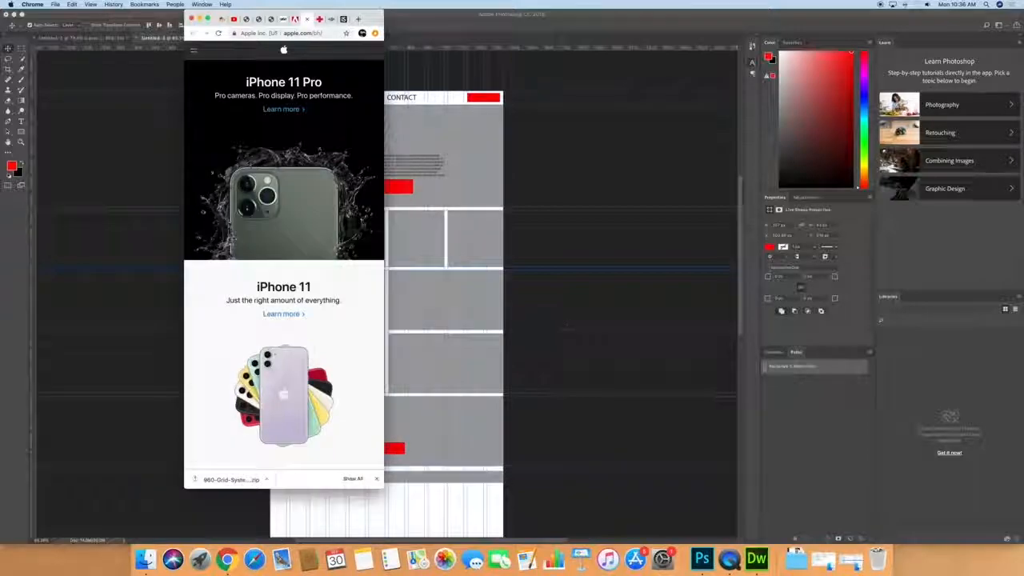
pyautogui.click(319, 18)
pyautogui.scroll(-1, 284, 240)
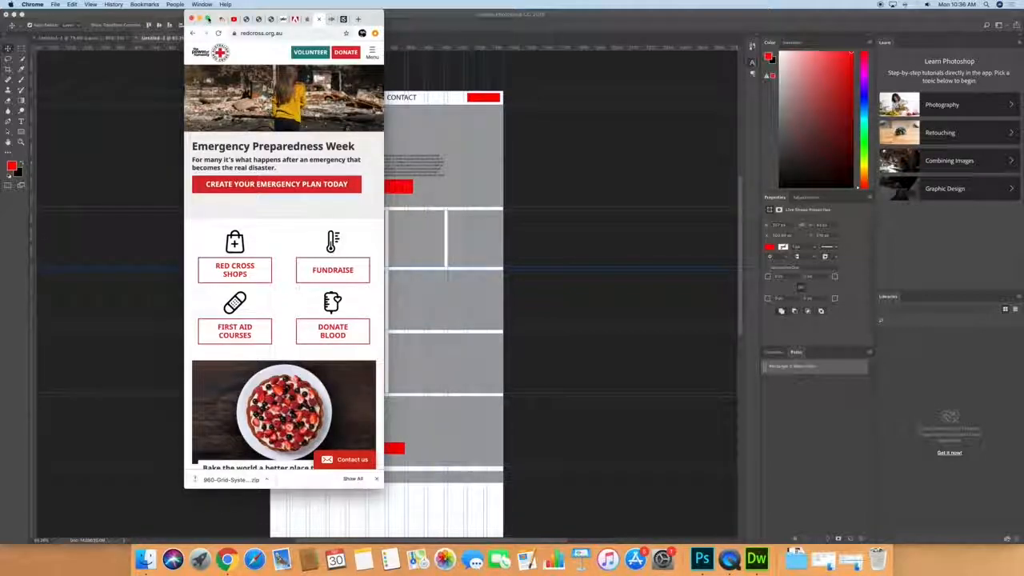
pyautogui.click(199, 18)
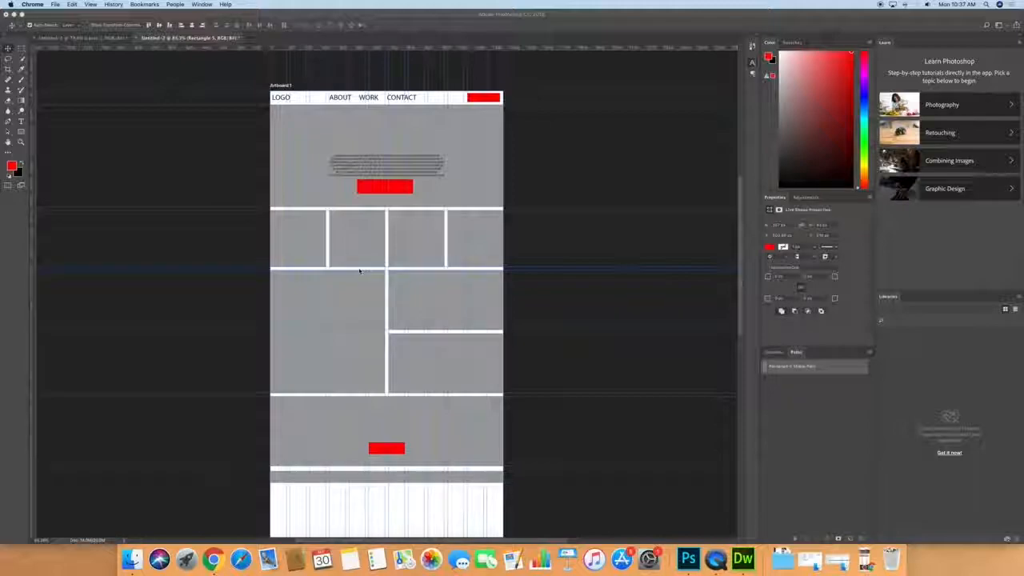
pyautogui.scroll(-5, 359, 271)
pyautogui.scroll(8, 358, 280)
pyautogui.scroll(5, 354, 283)
pyautogui.scroll(-9, 355, 283)
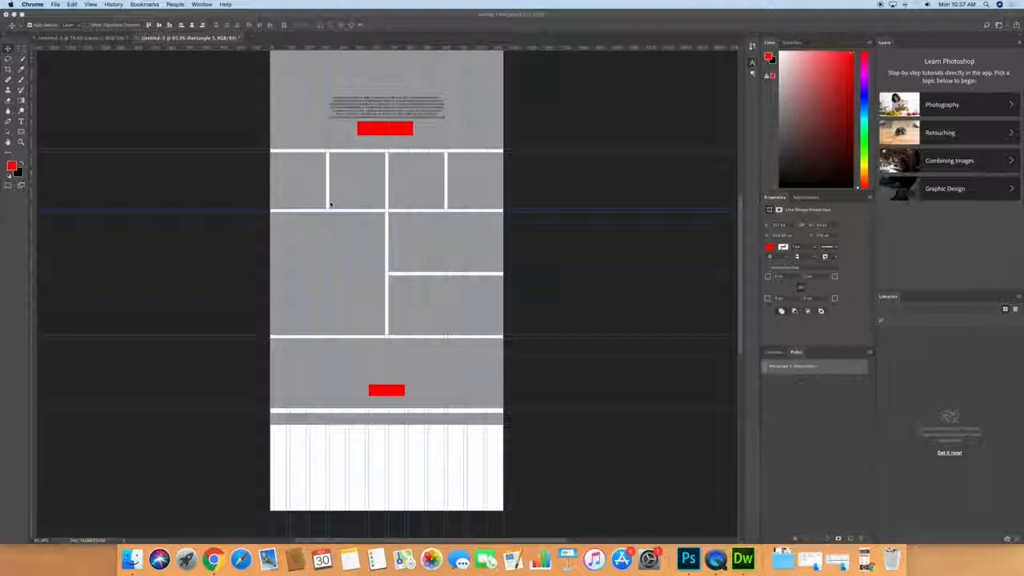
pyautogui.click(260, 229)
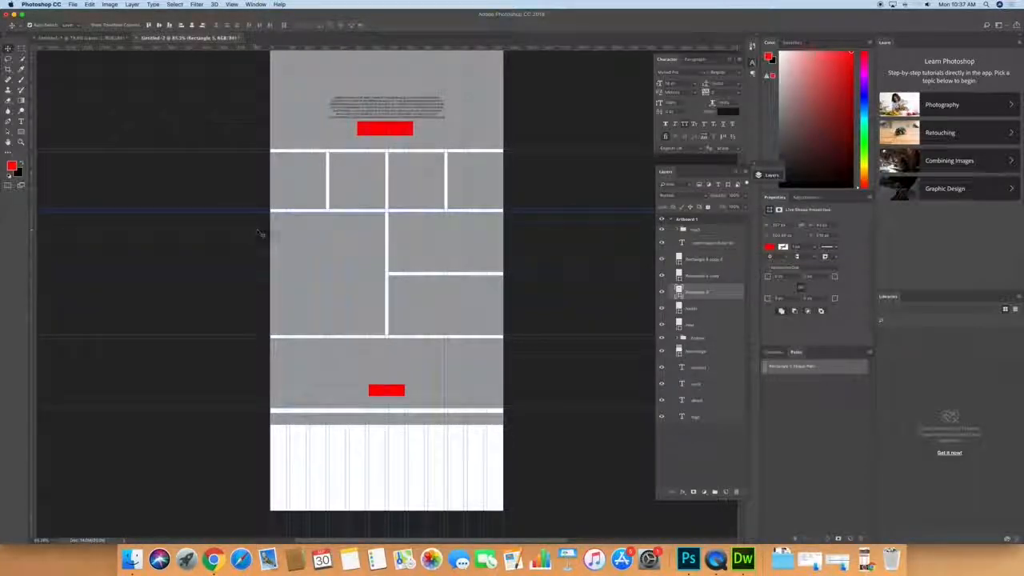
pyautogui.press('super+equal')
pyautogui.press('super+equal')
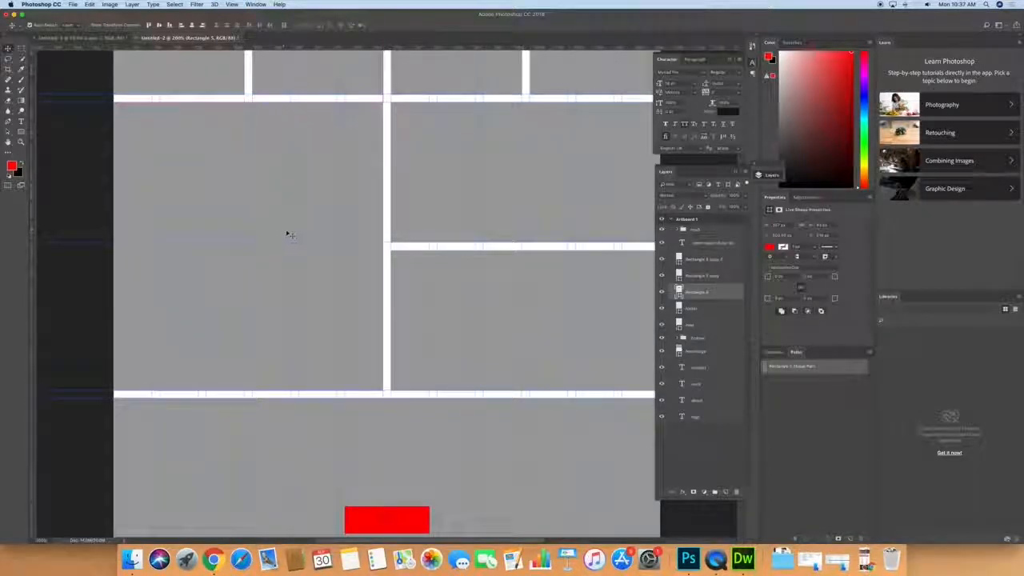
pyautogui.hscroll(5, 334, 281)
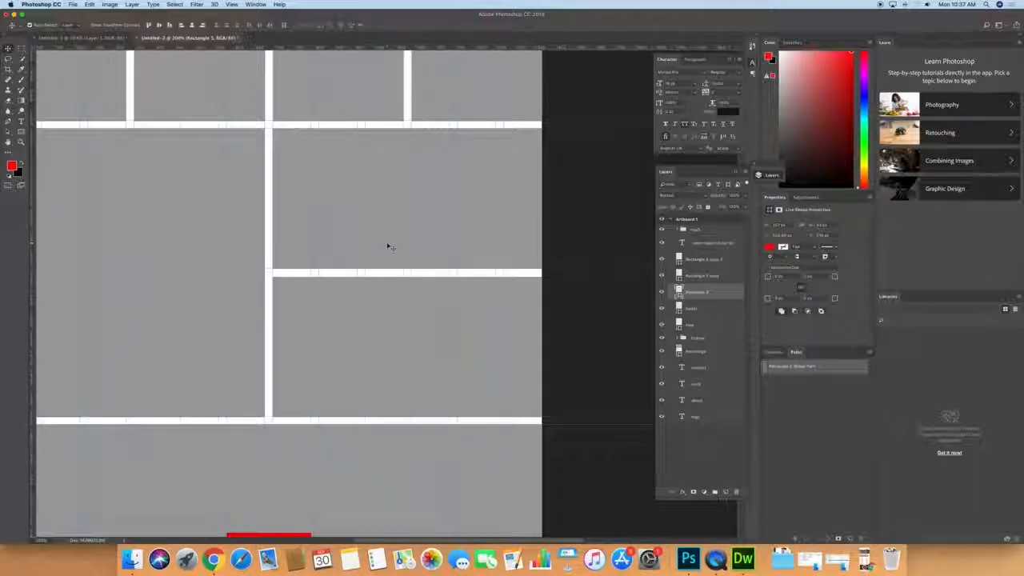
pyautogui.press('super+t')
pyautogui.rightClick(293, 187)
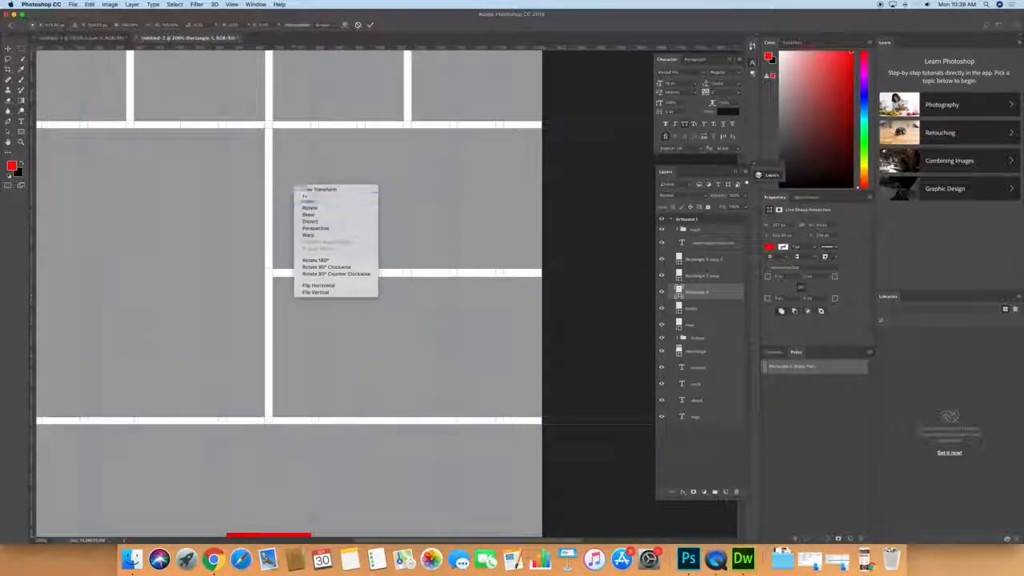
pyautogui.click(291, 172)
pyautogui.press('Escape')
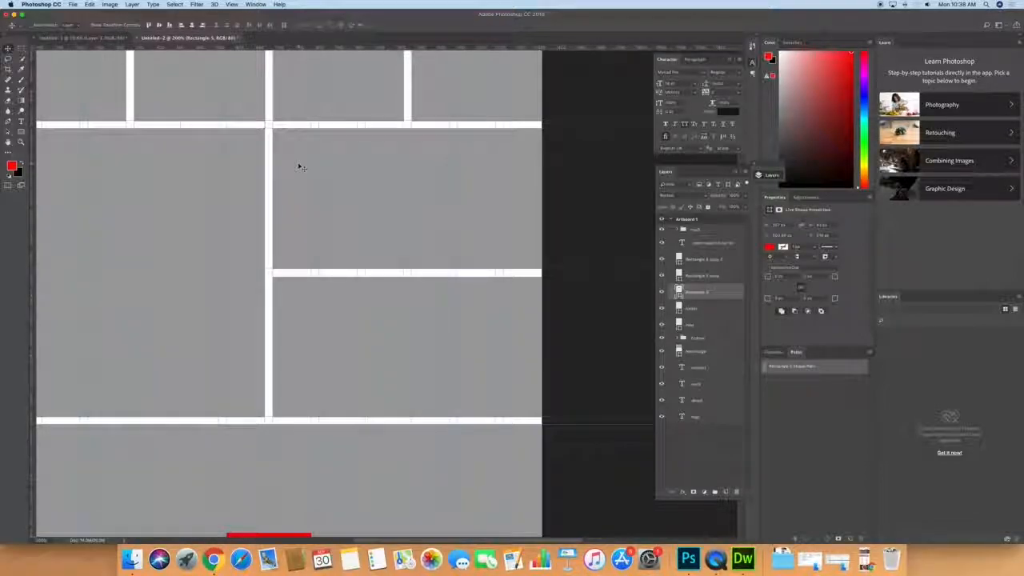
# Step: Narrow the upper of the two stacked grey blocks by moving its left edge right to the next column guide
pyautogui.rightClick(300, 166)
pyautogui.click(322, 167)
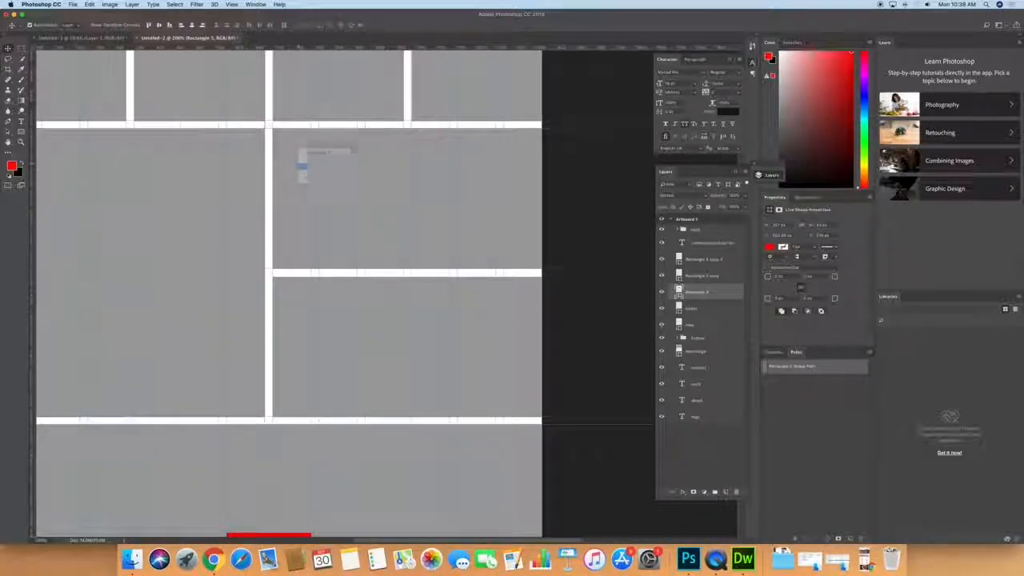
pyautogui.press('super+t')
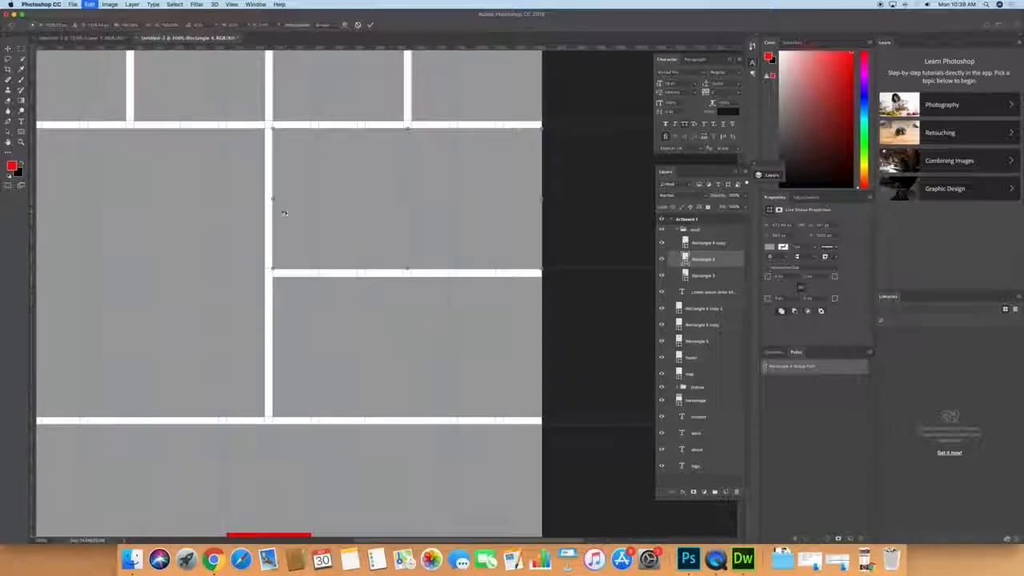
pyautogui.moveTo(272, 199); pyautogui.dragTo(317, 200)
pyautogui.press('Return')
# Step: Narrow the lower stacked grey block from its left edge so it lines up with the block above it
pyautogui.rightClick(296, 282)
pyautogui.click(329, 293)
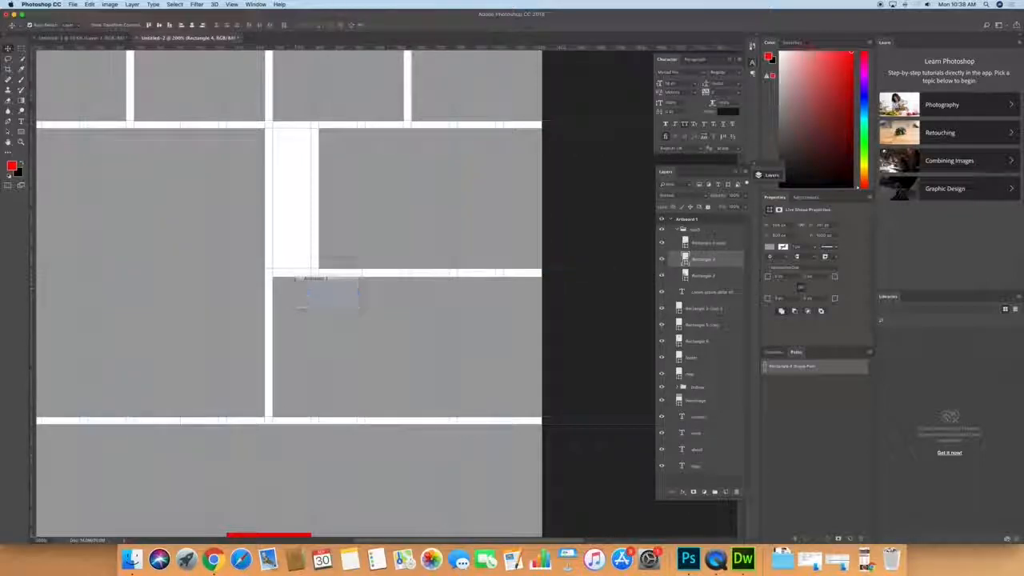
pyautogui.hotkey('ctrl', 't')
pyautogui.moveTo(273, 344); pyautogui.dragTo(315, 348)
pyautogui.rightClick(316, 347)
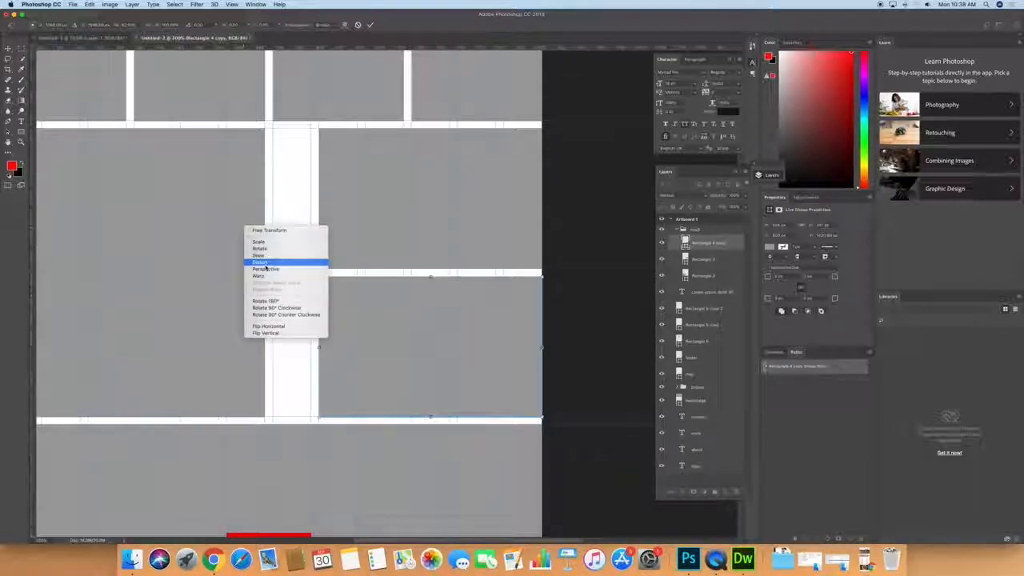
pyautogui.click(254, 230)
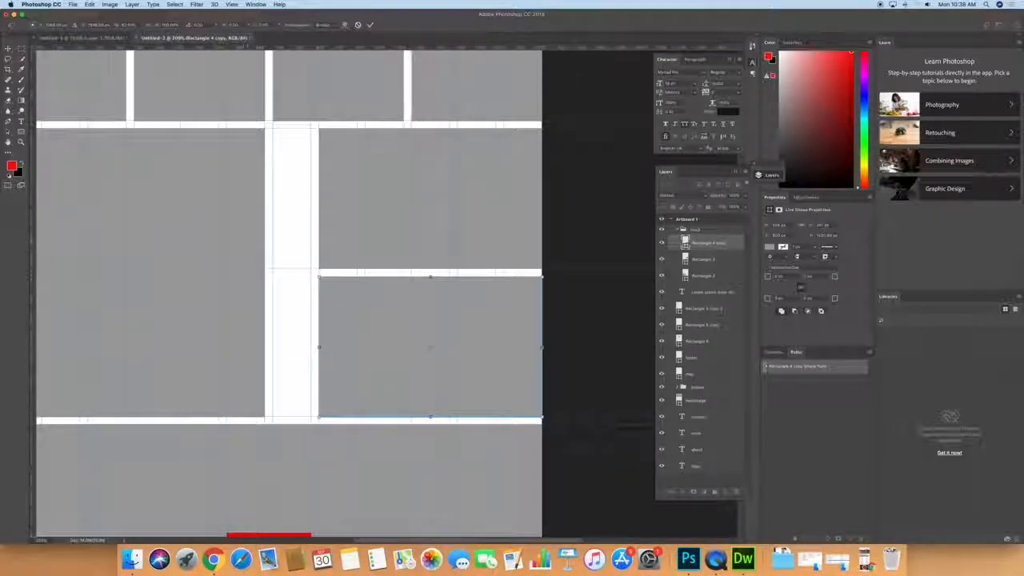
pyautogui.rightClick(238, 209)
pyautogui.click(236, 208)
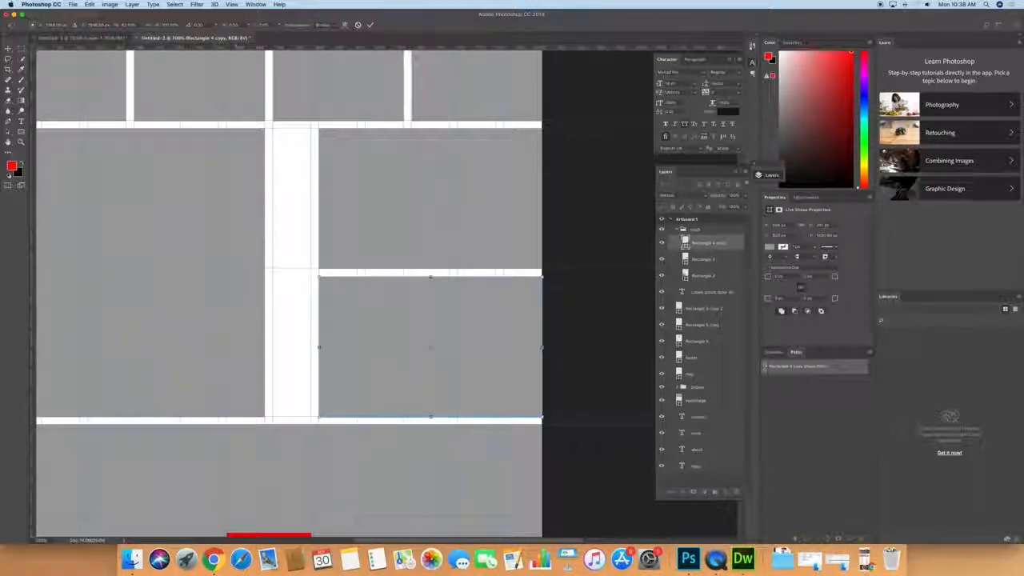
pyautogui.press('Return')
# Step: Widen the large grey block beside the stacked blocks to the next column guide, leaving a narrow gutter, and check the spacing
pyautogui.rightClick(236, 215)
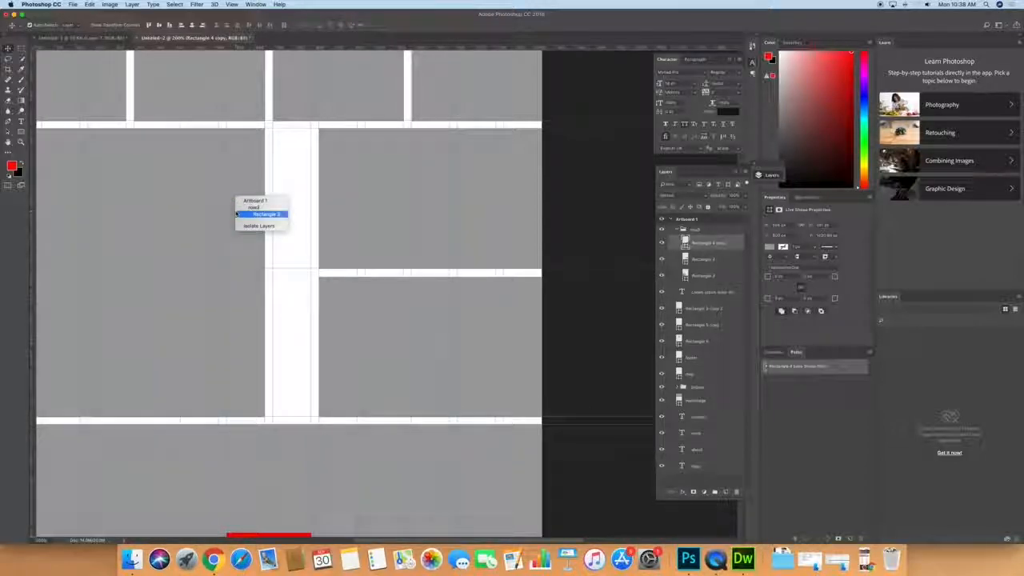
pyautogui.click(256, 218)
pyautogui.hotkey('ctrl', 't')
pyautogui.moveTo(264, 273); pyautogui.dragTo(311, 274)
pyautogui.press('Return')
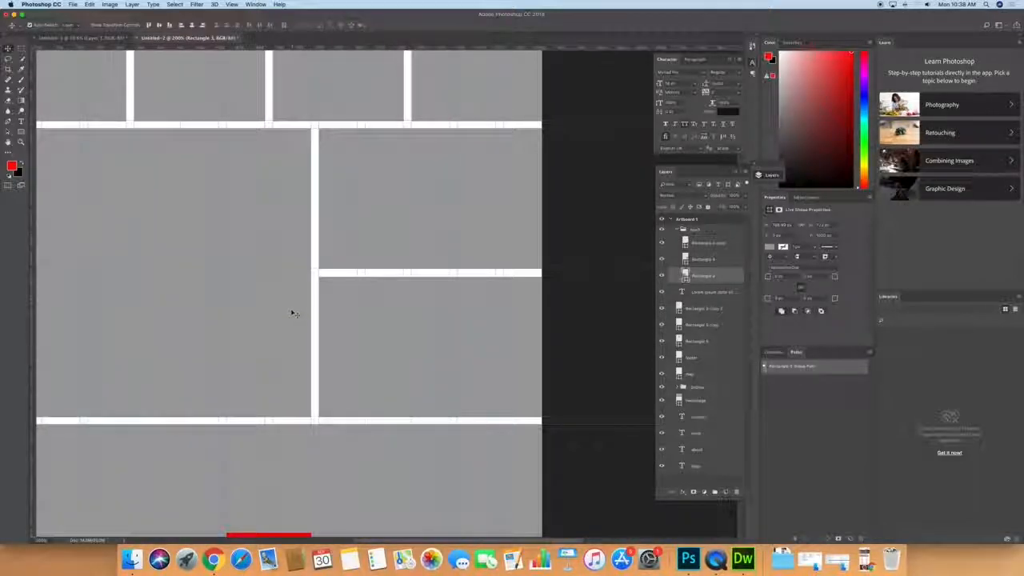
pyautogui.hotkey('ctrl', 'z')
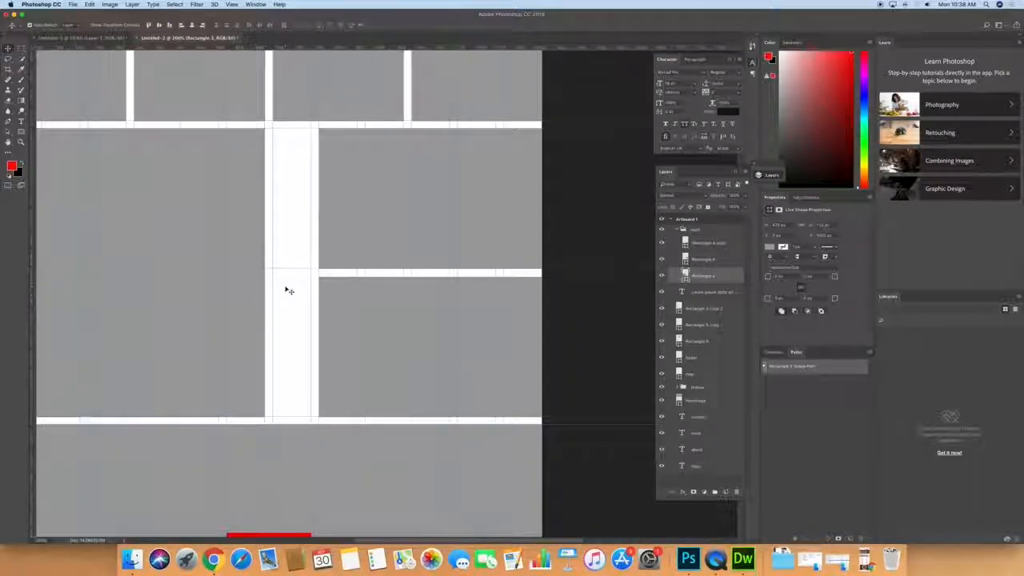
pyautogui.hotkey('ctrl', 'z')
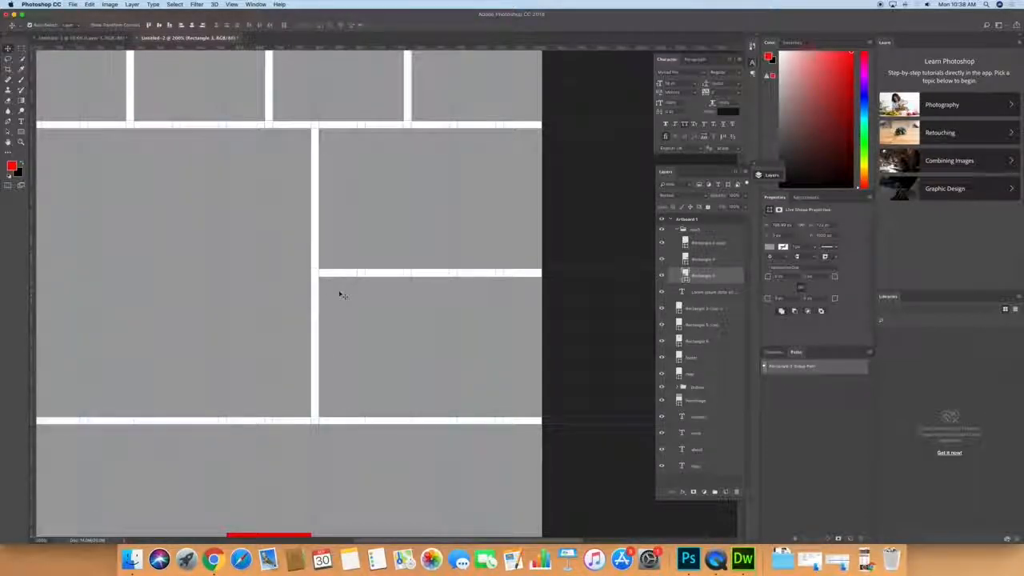
pyautogui.press('super')
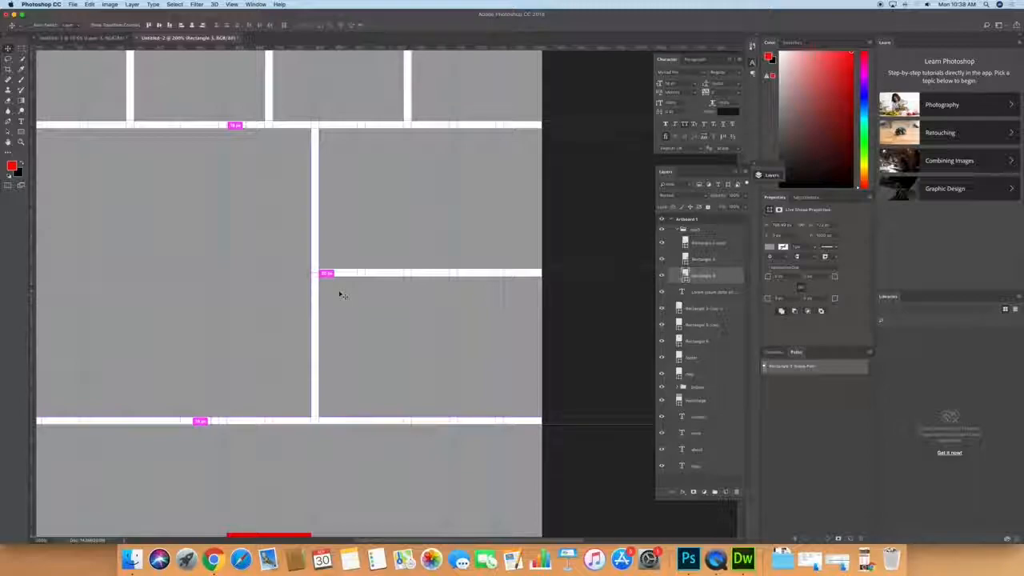
pyautogui.press('super+0')
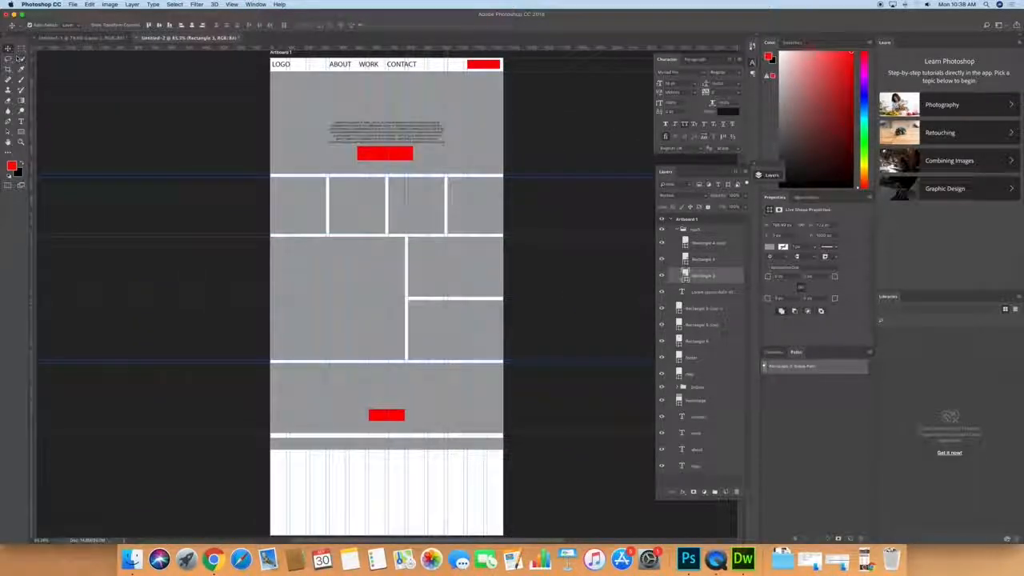
pyautogui.click(112, 126)
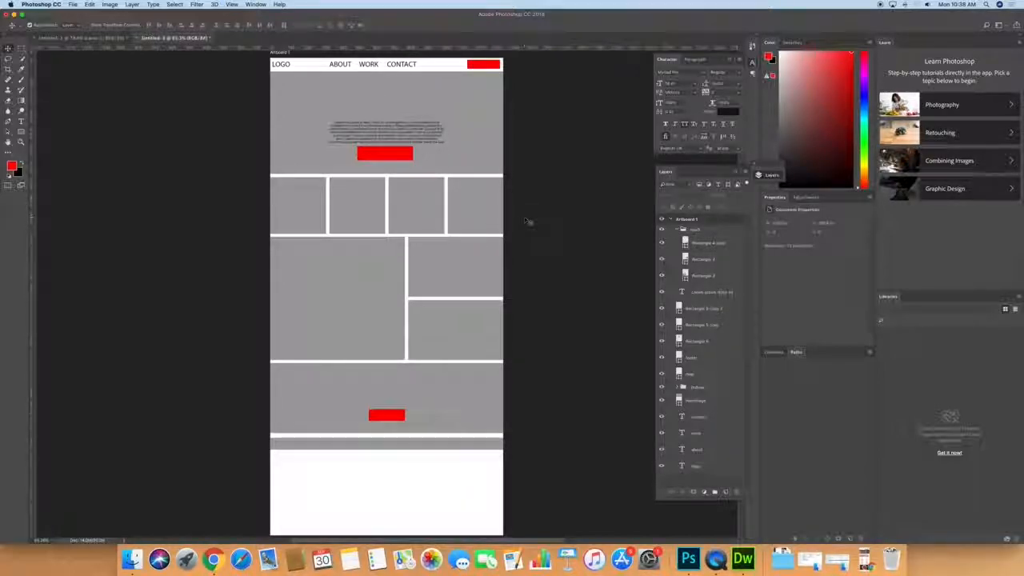
pyautogui.press('super+0')
pyautogui.click(231, 4)
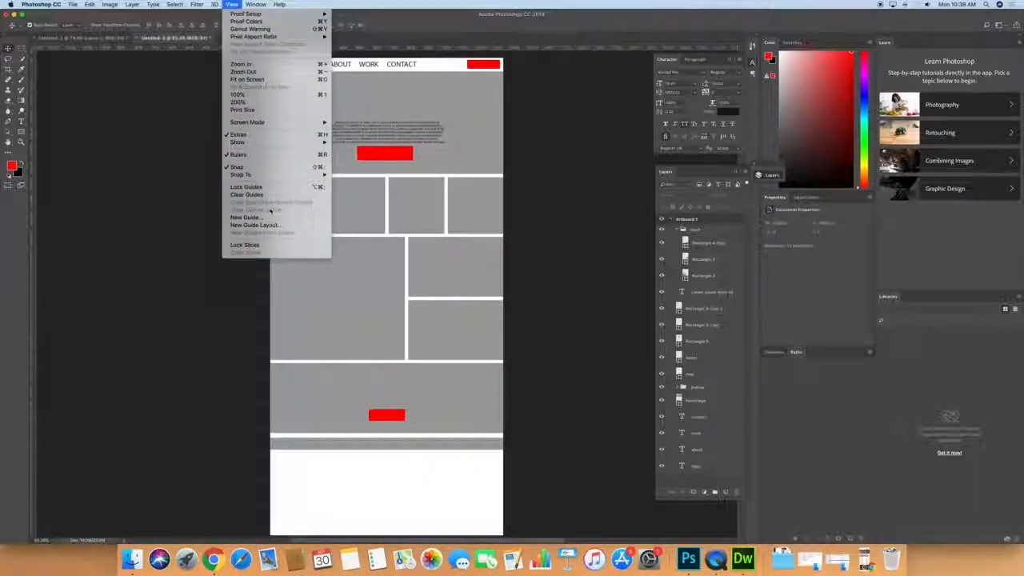
pyautogui.click(601, 291)
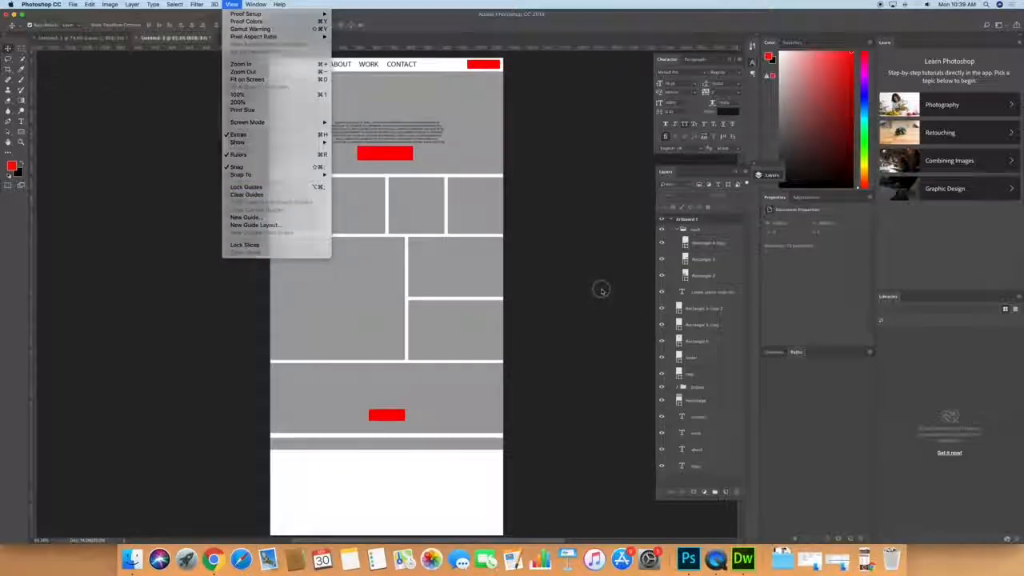
# Step: Select the artboard and place a horizontal guide at the lower edge of the full-width grey section above the footer
pyautogui.click(681, 223)
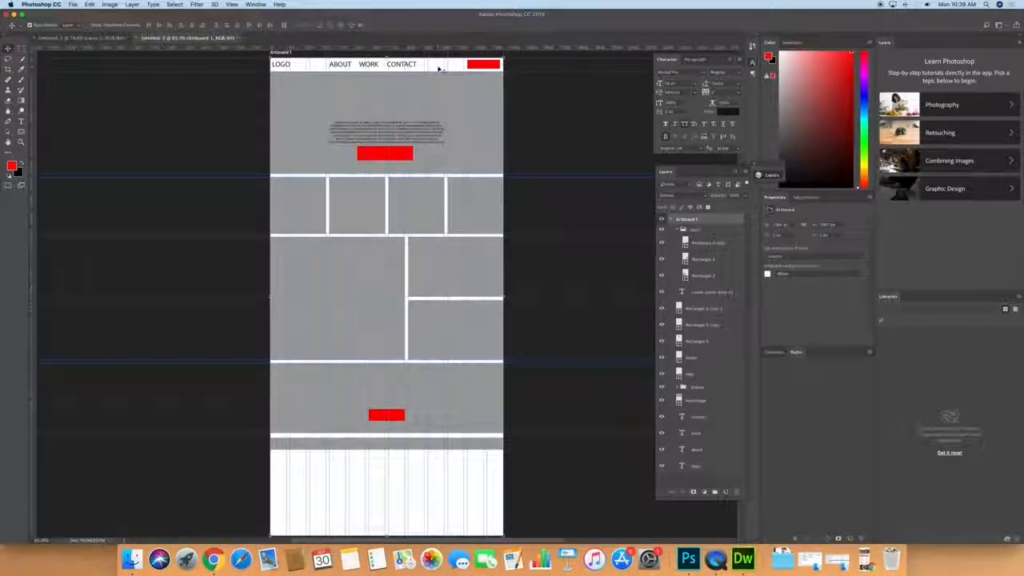
pyautogui.moveTo(452, 48); pyautogui.dragTo(452, 50)
pyautogui.moveTo(427, 432); pyautogui.dragTo(427, 435)
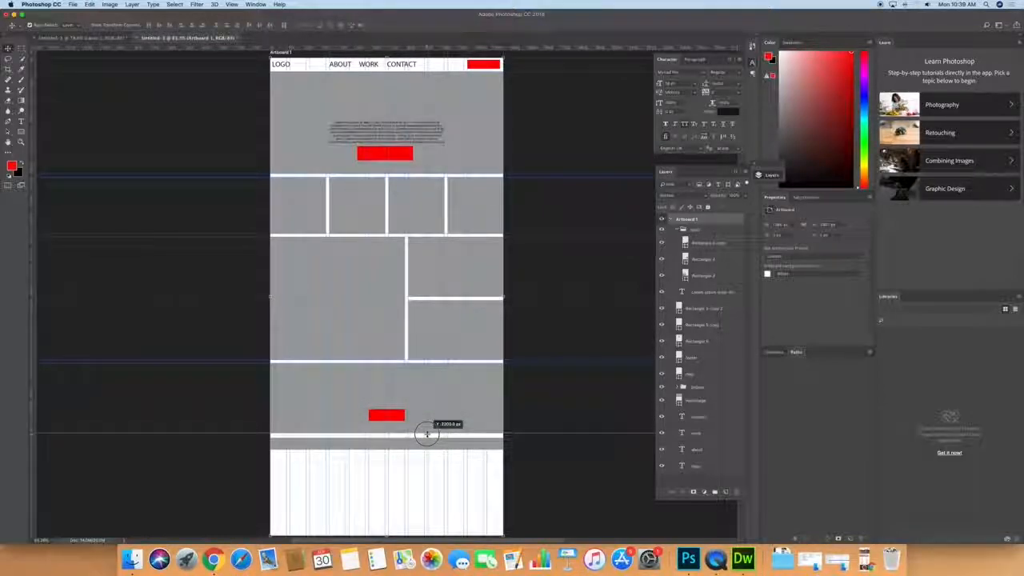
pyautogui.moveTo(426, 434); pyautogui.dragTo(424, 438)
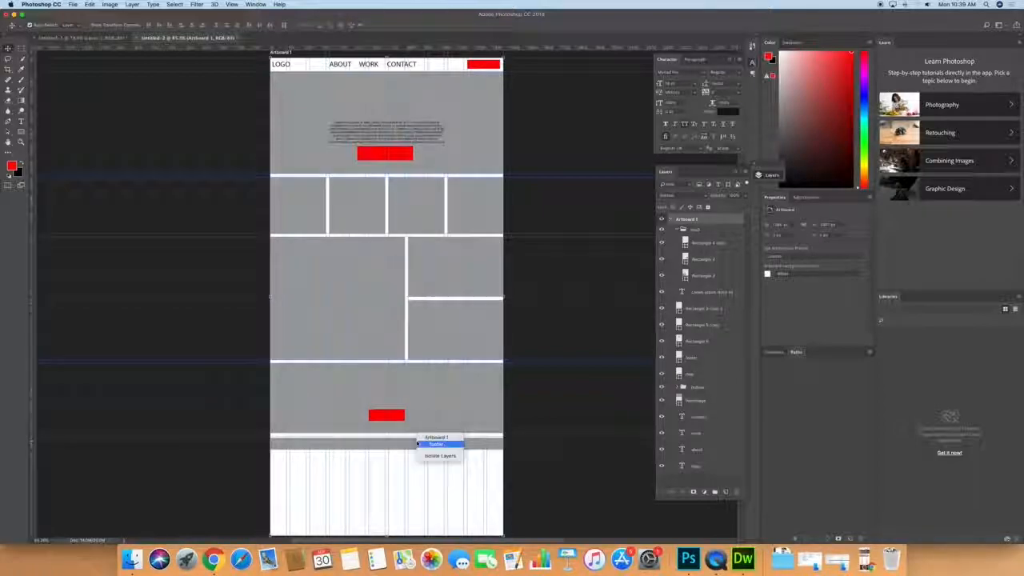
# Step: Move the footer bar up slightly to narrow the white gap beneath the full-width grey section, with the guides hidden
pyautogui.click(414, 443)
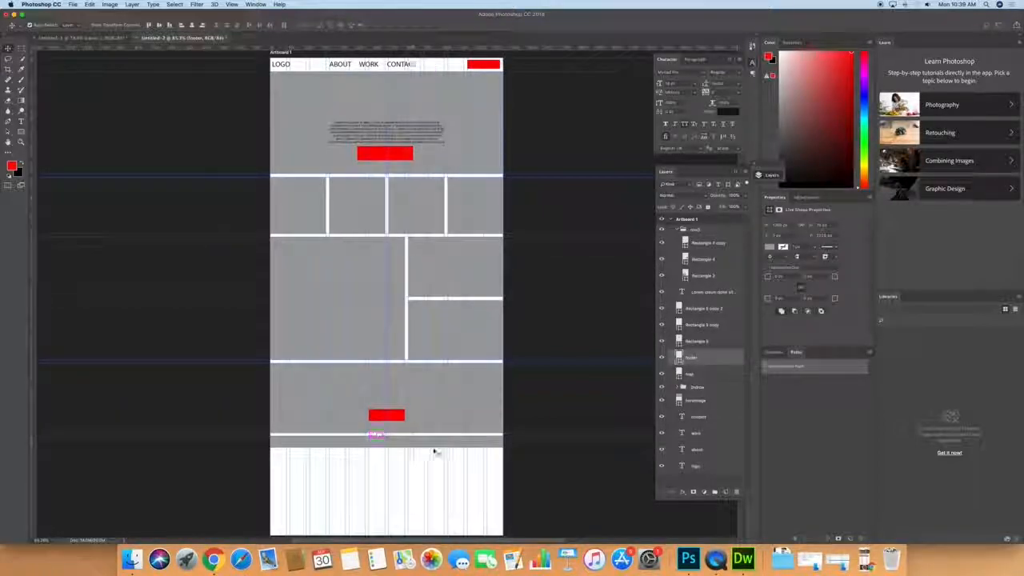
pyautogui.press('super+apostrophe')
pyautogui.press('super+apostrophe')
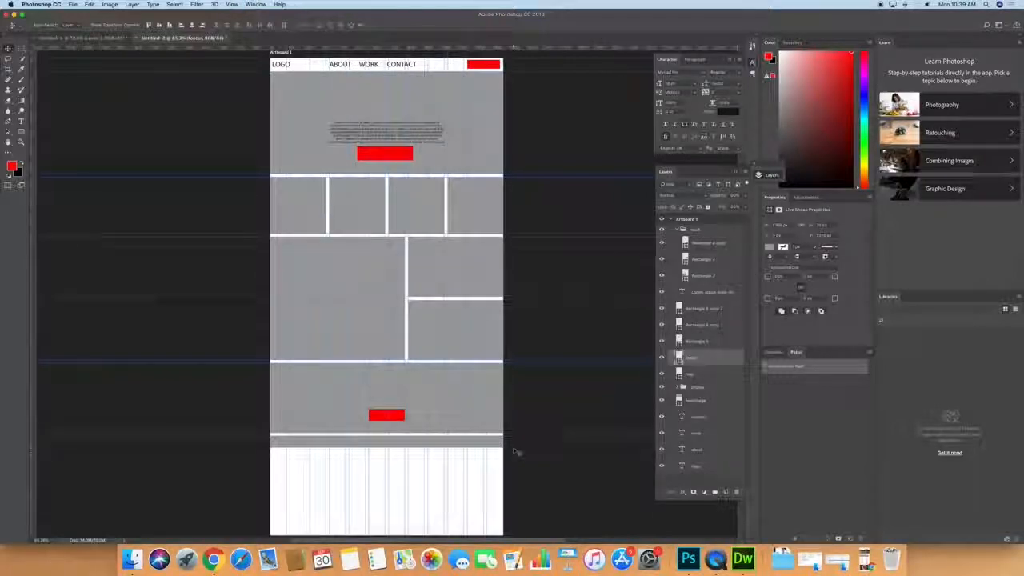
pyautogui.press('super+semicolon')
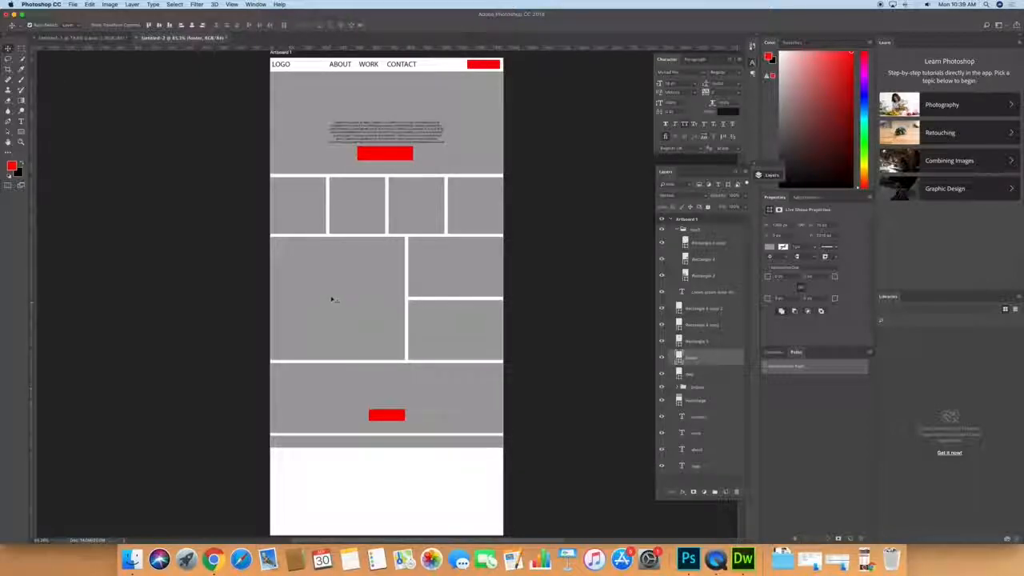
# Step: Move the lower section's red button into the centre of the large grey block, with its layer on top of that row's group
pyautogui.rightClick(382, 407)
pyautogui.click(388, 415)
pyautogui.moveTo(381, 413); pyautogui.dragTo(341, 320)
pyautogui.moveTo(690, 325); pyautogui.dragTo(690, 240)
pyautogui.moveTo(341, 320); pyautogui.dragTo(336, 303)
pyautogui.press('super+semicolon')
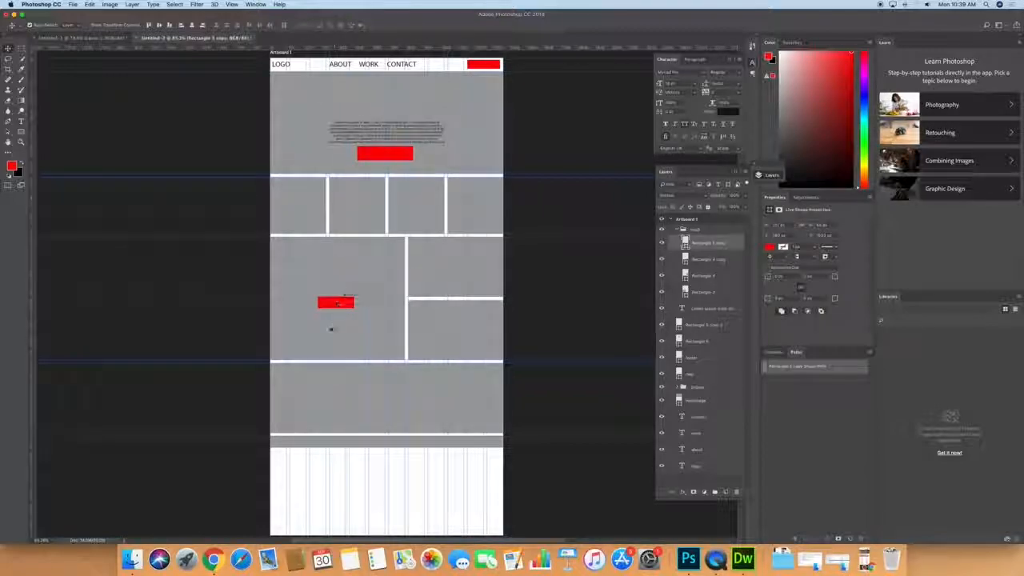
pyautogui.press('super+semicolon')
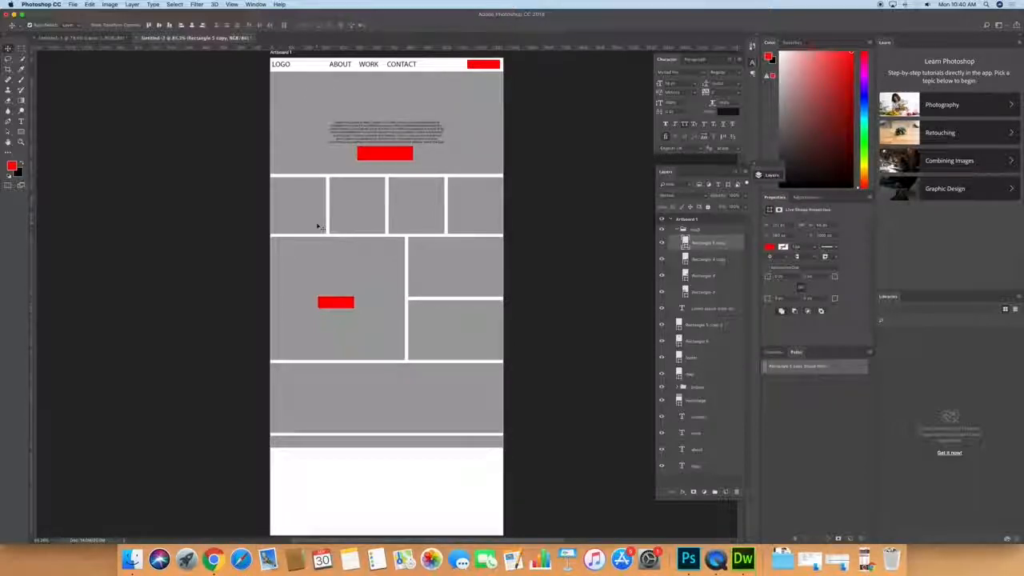
# Step: Shorten the artboard from its lower edge so it ends at the bottom of the footer bar
pyautogui.hscroll(1, 321, 384)
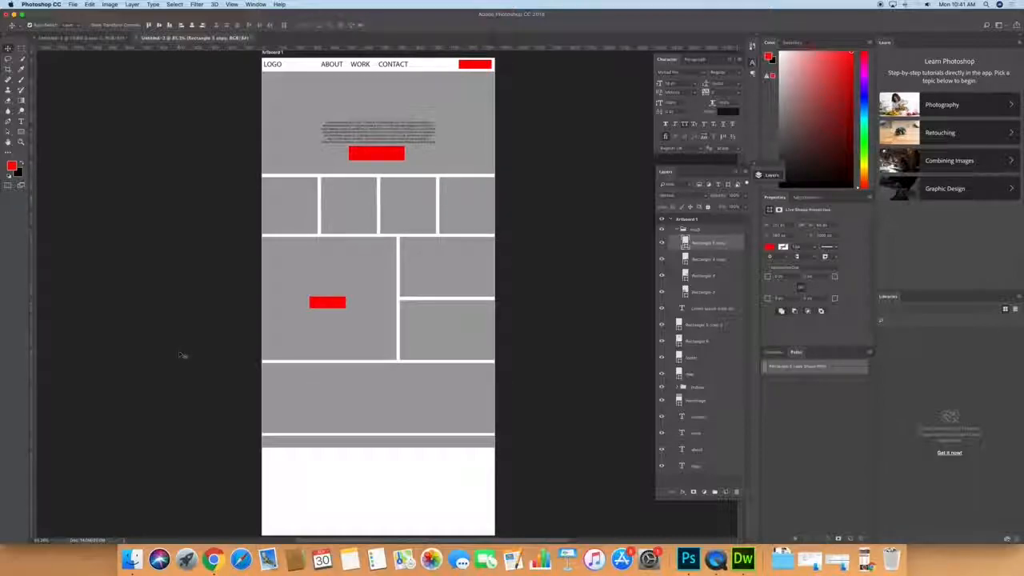
pyautogui.scroll(-2, 130, 212)
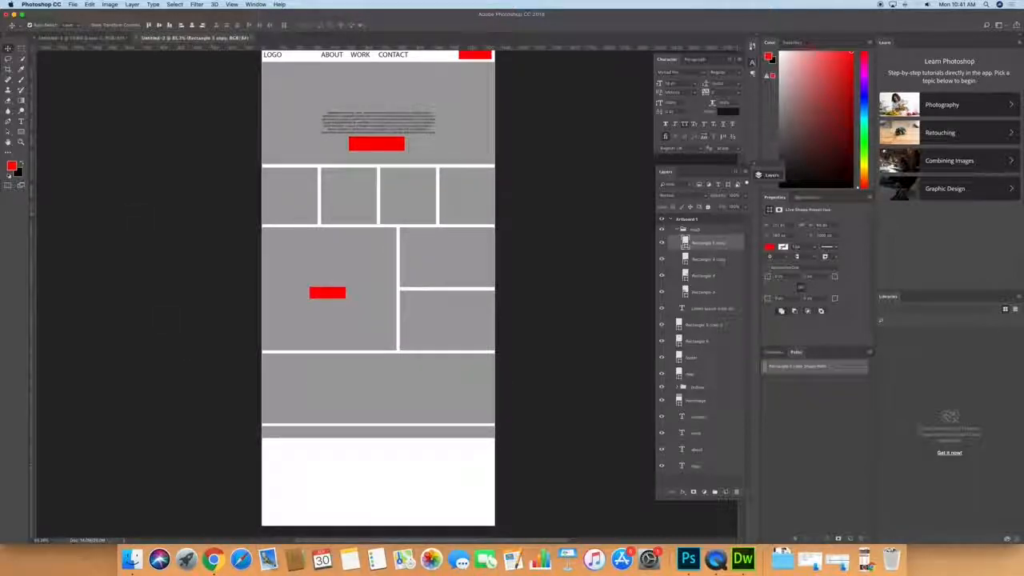
pyautogui.scroll(5, 170, 229)
pyautogui.scroll(3, 169, 230)
pyautogui.scroll(-5, 169, 230)
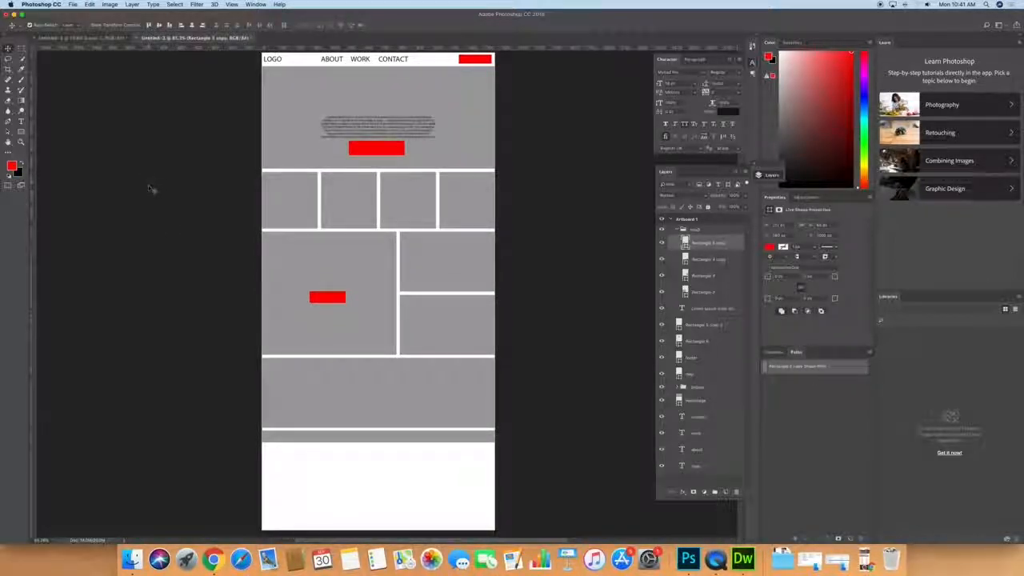
pyautogui.click(376, 528)
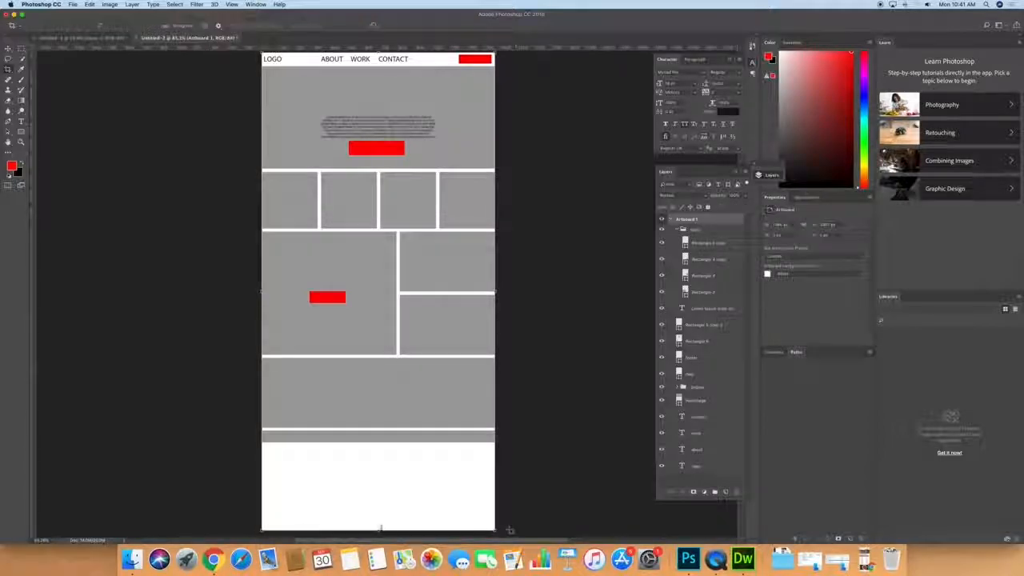
pyautogui.moveTo(378, 528); pyautogui.dragTo(381, 441)
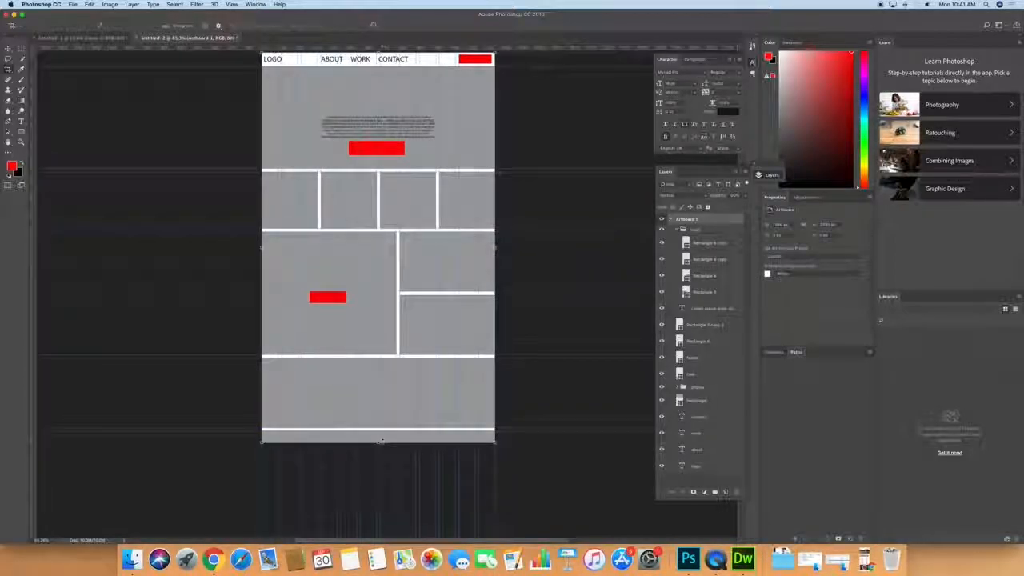
# Step: Rename the artboard as home and collapse the row group that holds the large and stacked grey blocks
pyautogui.scroll(-1, 381, 441)
pyautogui.scroll(4, 145, 159)
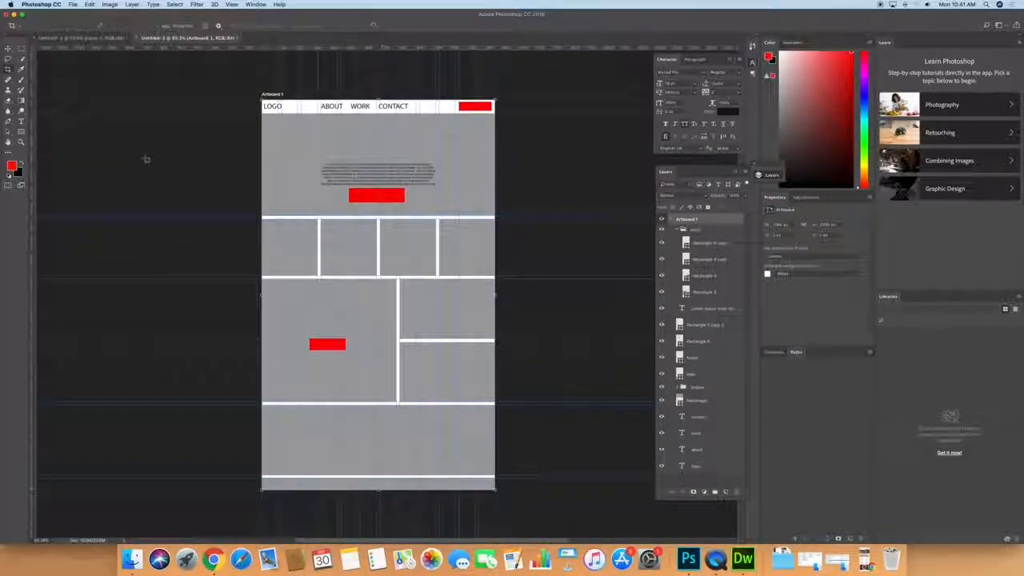
pyautogui.scroll(3, 145, 159)
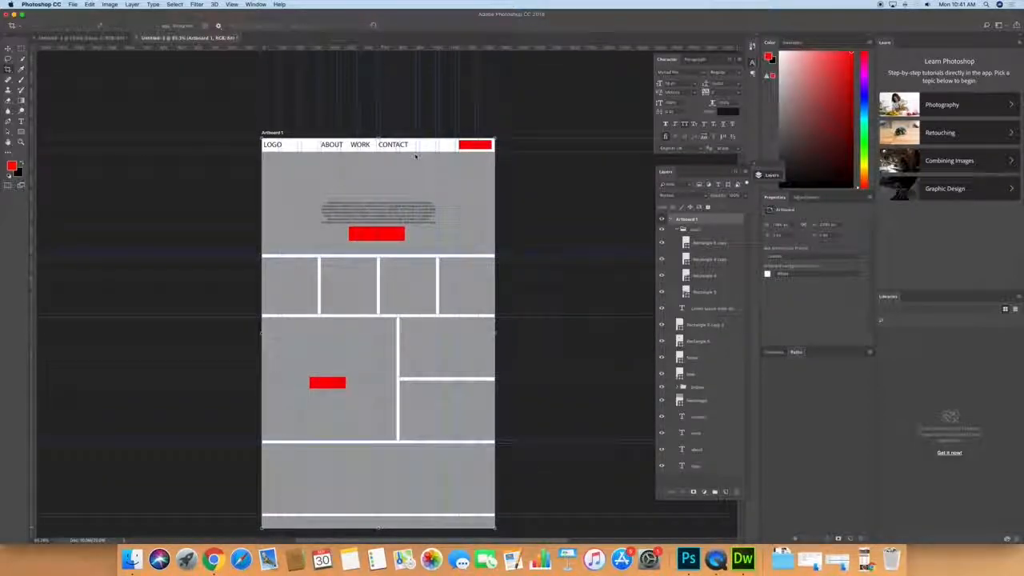
pyautogui.doubleClick(687, 220)
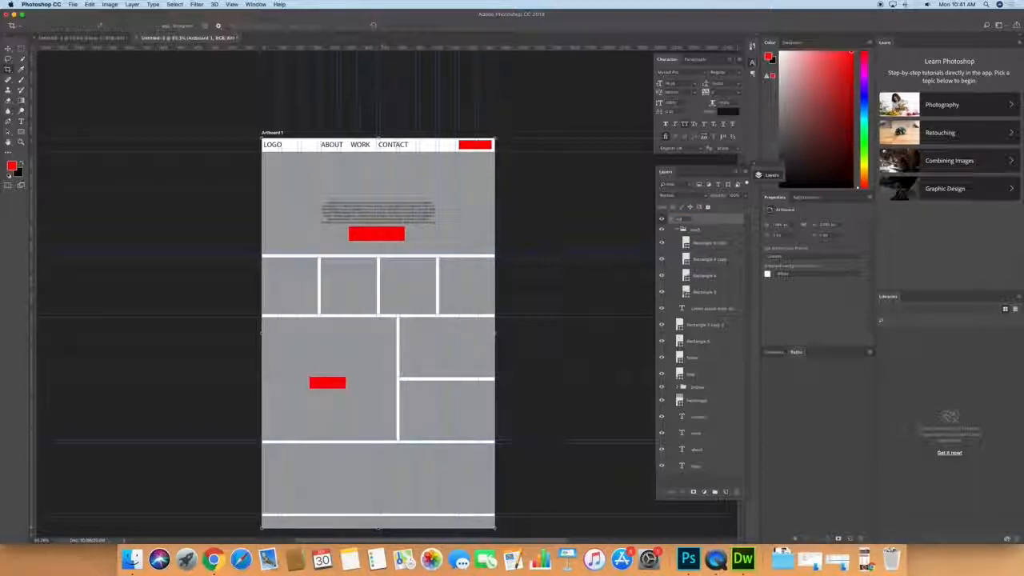
pyautogui.write('home')
pyautogui.click(688, 260)
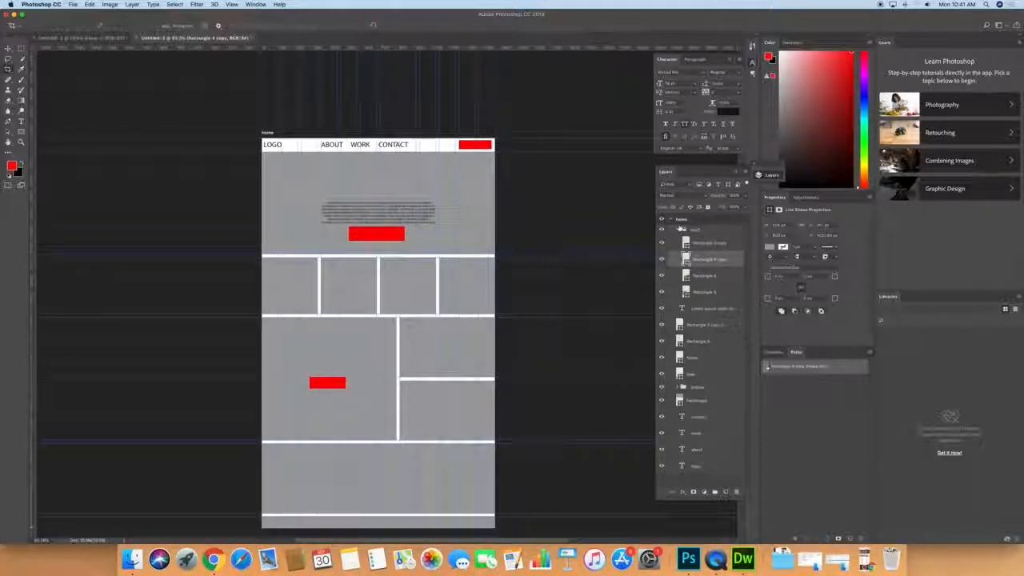
pyautogui.click(677, 230)
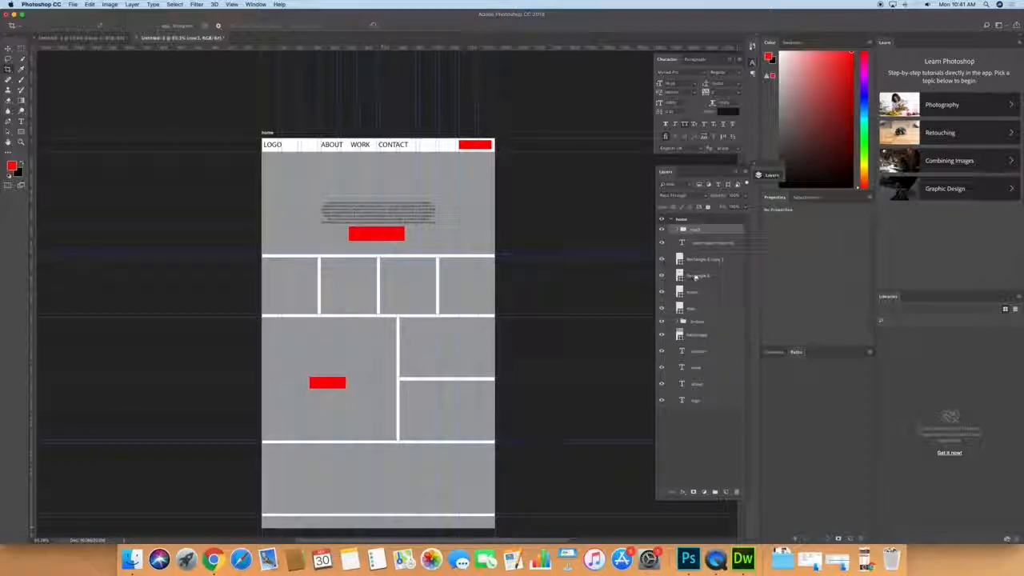
pyautogui.click(684, 243)
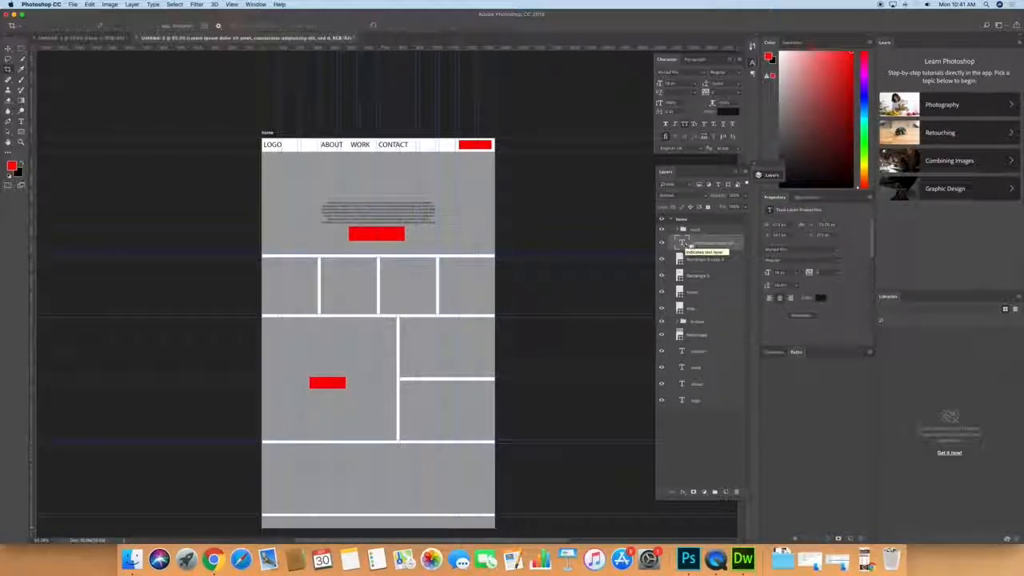
pyautogui.click(697, 351)
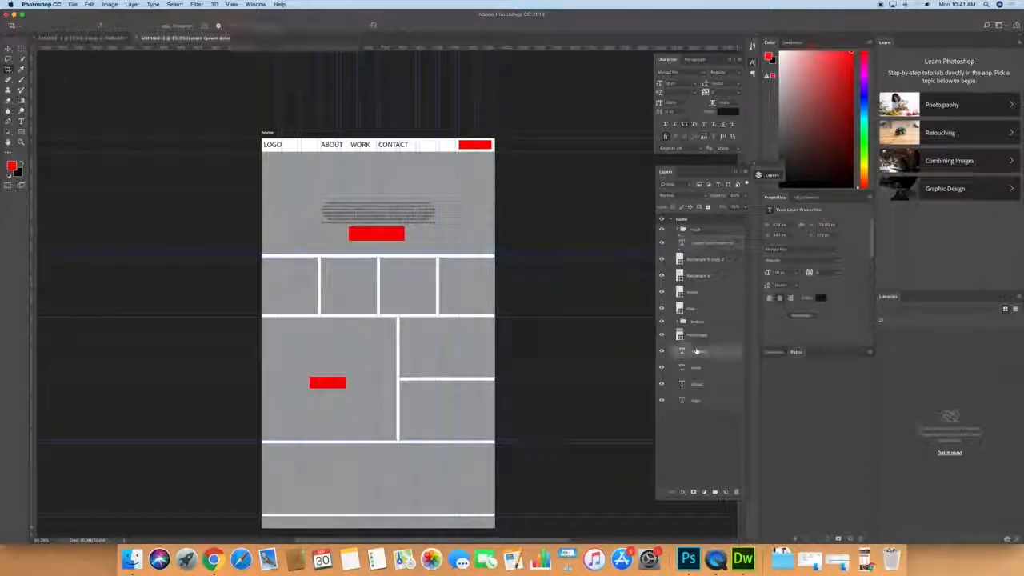
pyautogui.keyDown('shift'); pyautogui.click(696, 401); pyautogui.keyUp('shift')
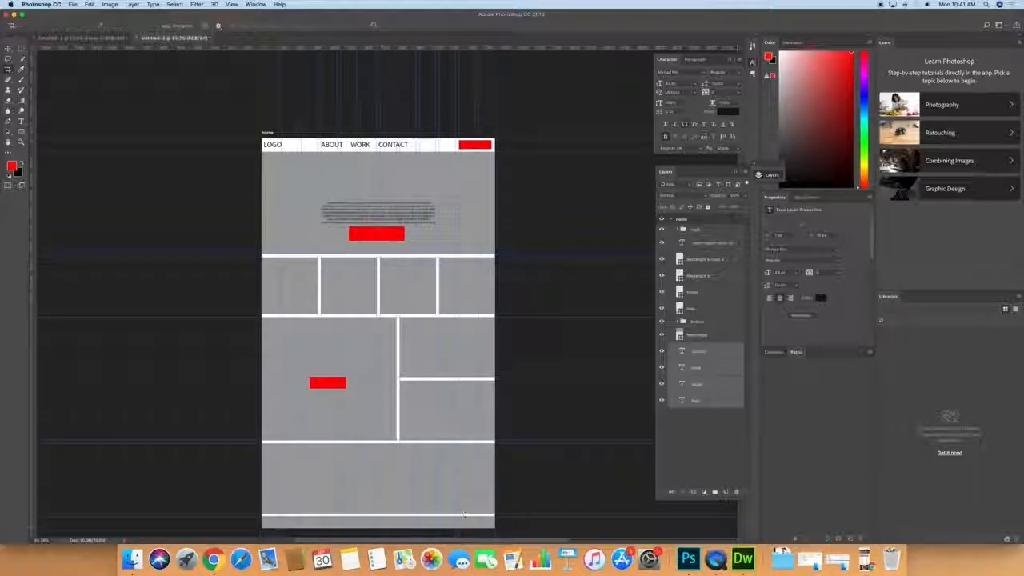
pyautogui.click(681, 427)
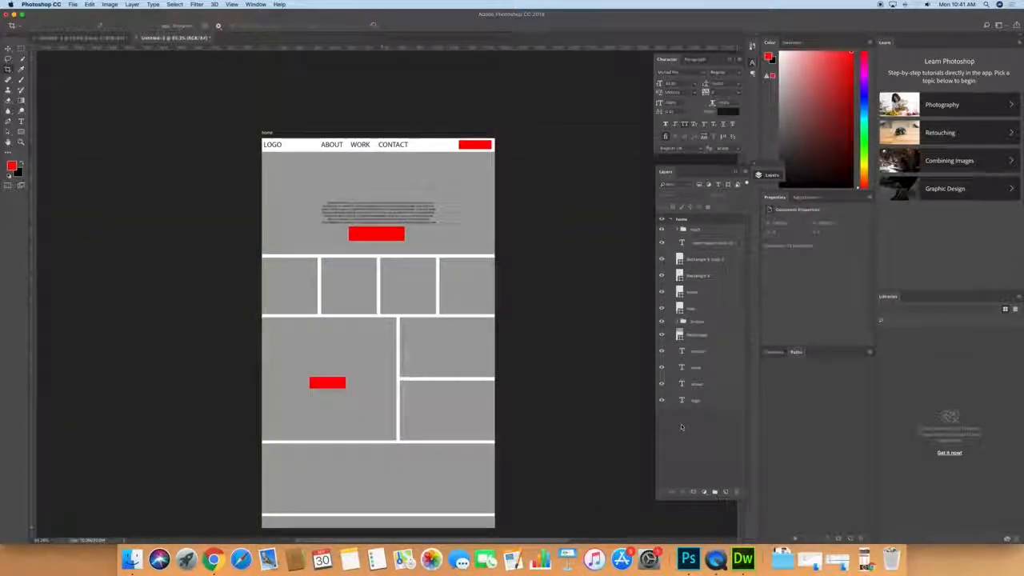
pyautogui.click(7, 49)
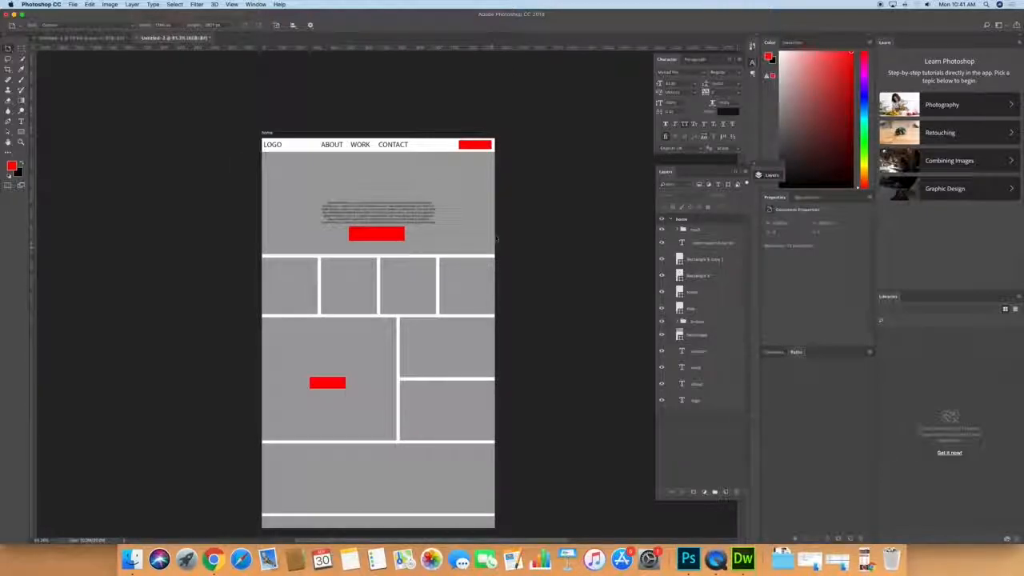
pyautogui.press('v')
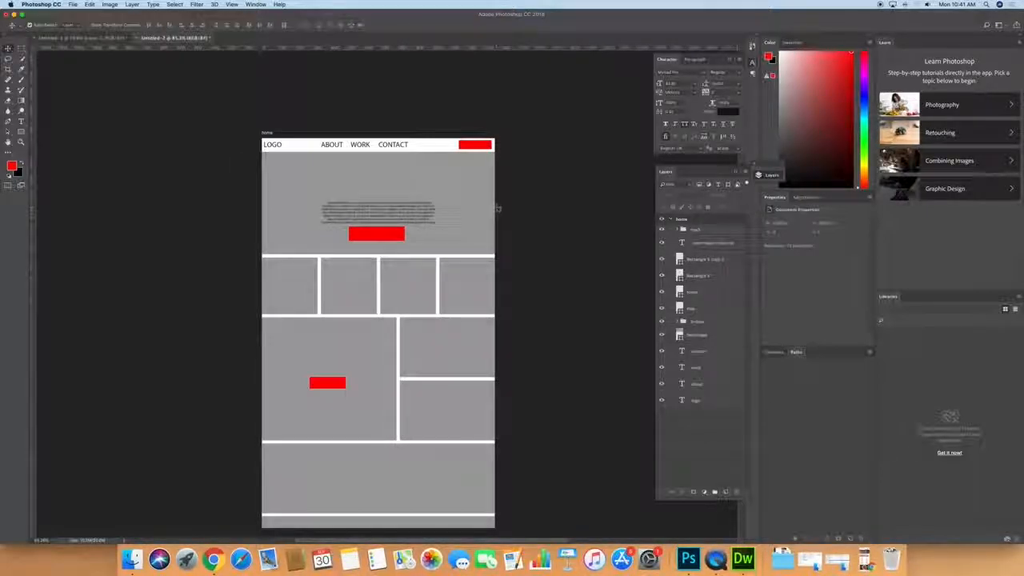